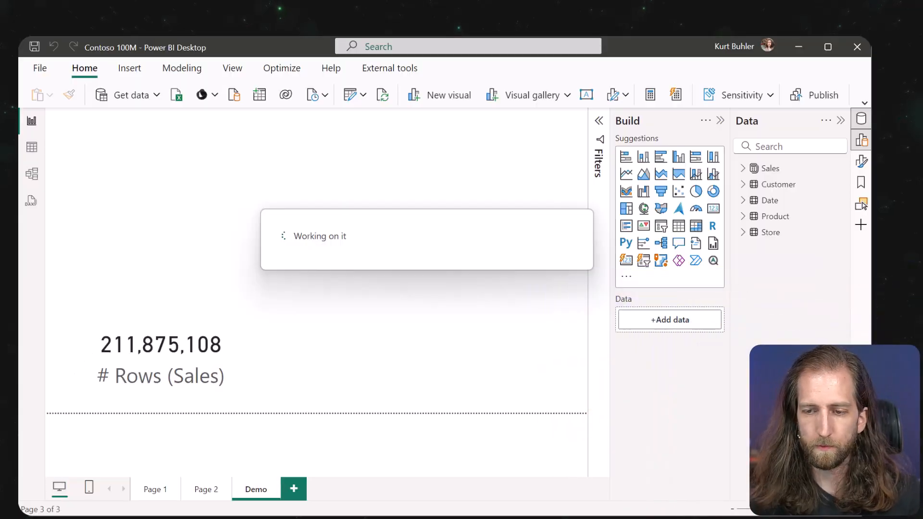
Load the local instance 'Contoso 100M - localhost:61732' into Tabular Editor from the database.
mouse_move(116, 518)
left_click(83, 497)
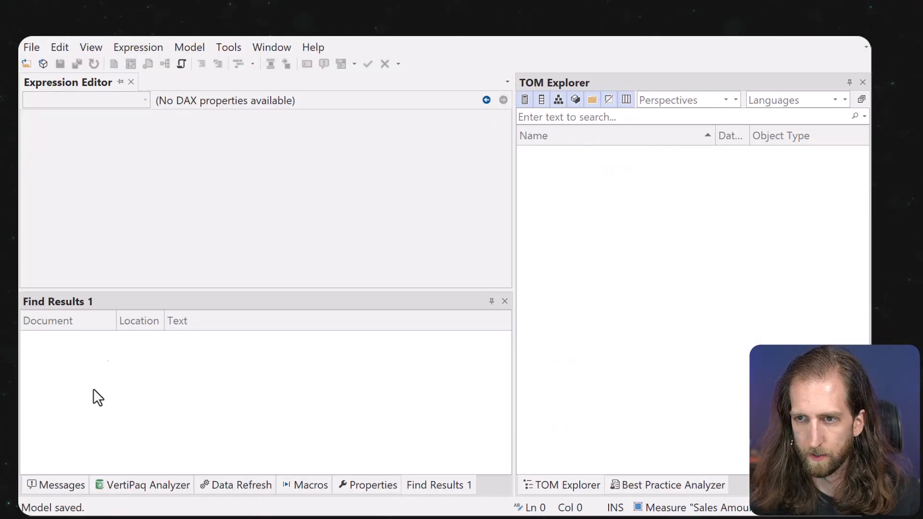
left_click(44, 66)
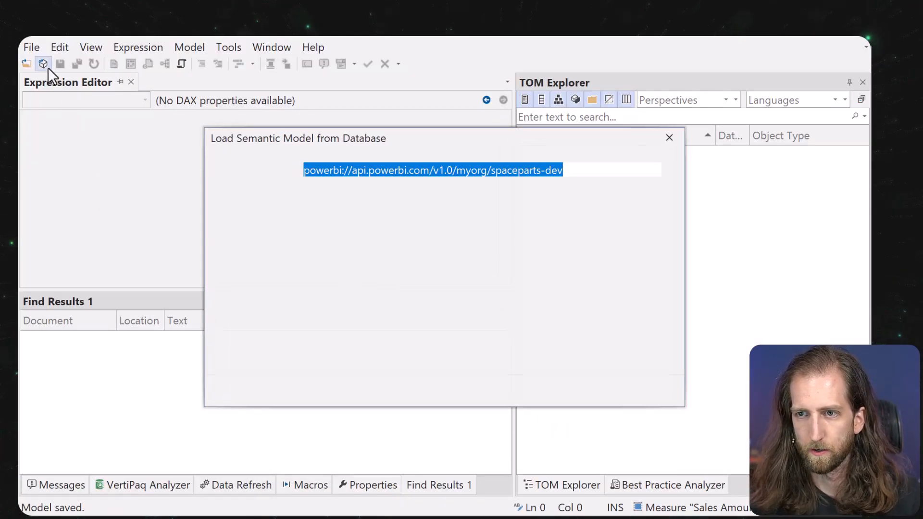
left_click(365, 193)
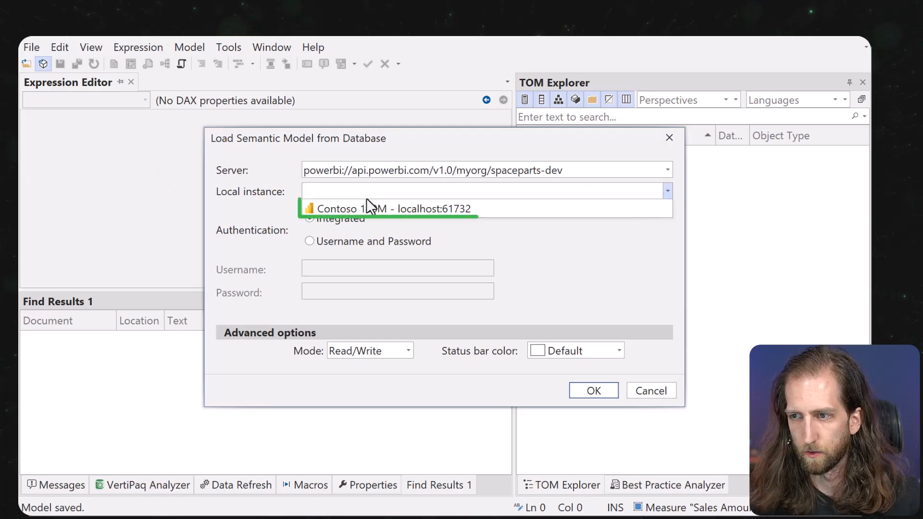
left_click(366, 208)
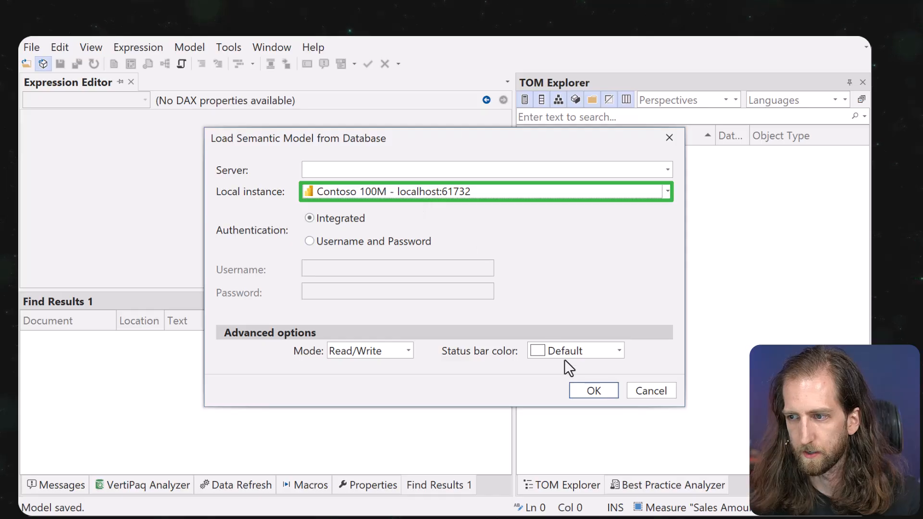
left_click(592, 391)
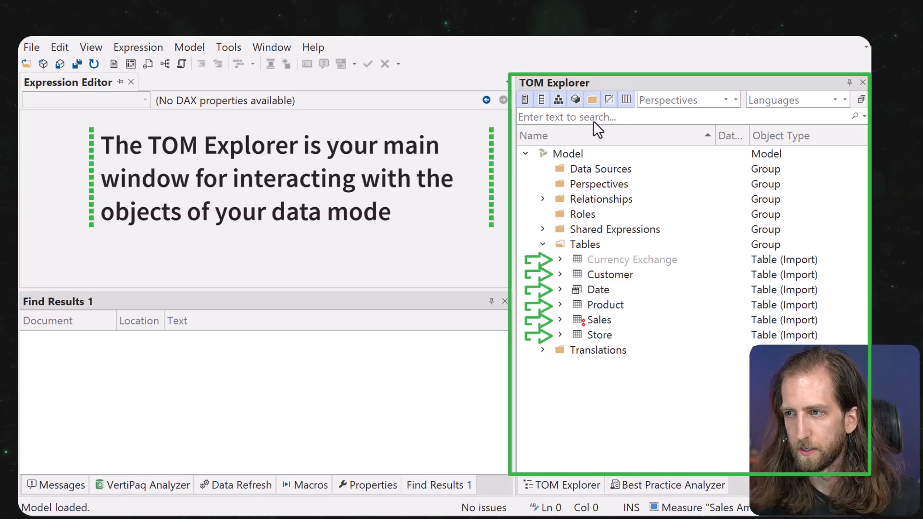
Expand the Sales table, view the Sales Amount (1YP) and Sales Amount code, and show Messages.
left_click(560, 305)
left_click(559, 305)
left_click(560, 319)
scroll(613, 370, "down", 2)
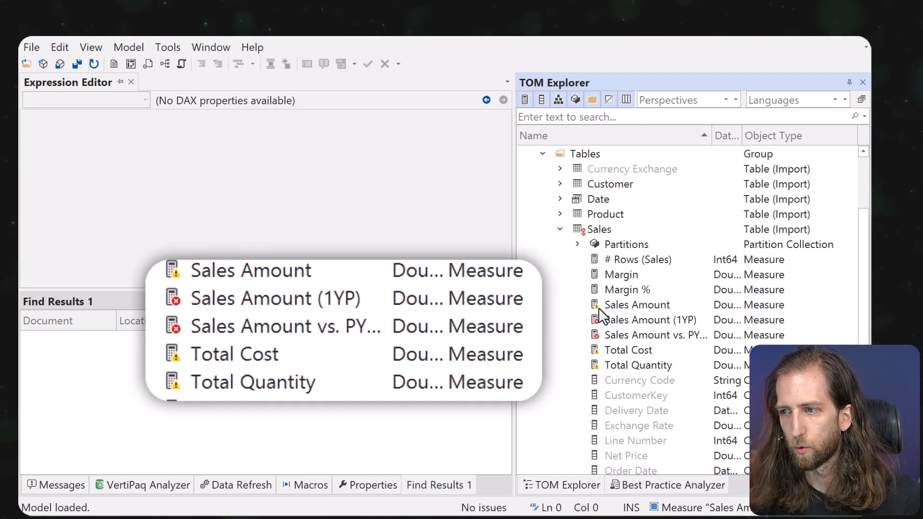
left_click(609, 320)
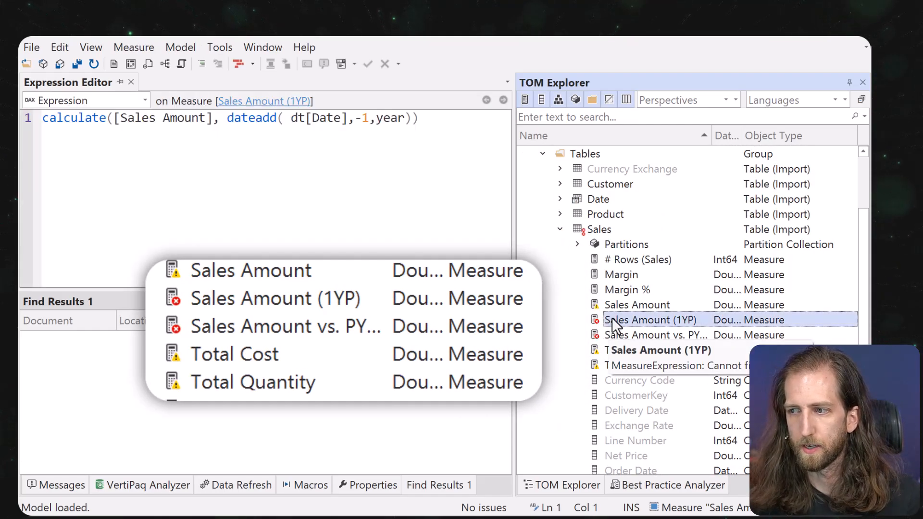
left_click(623, 305)
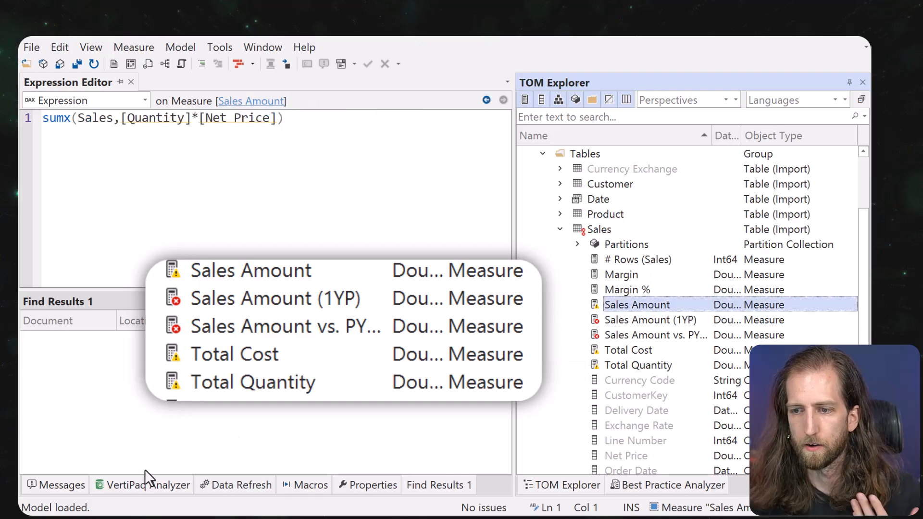
left_click(61, 485)
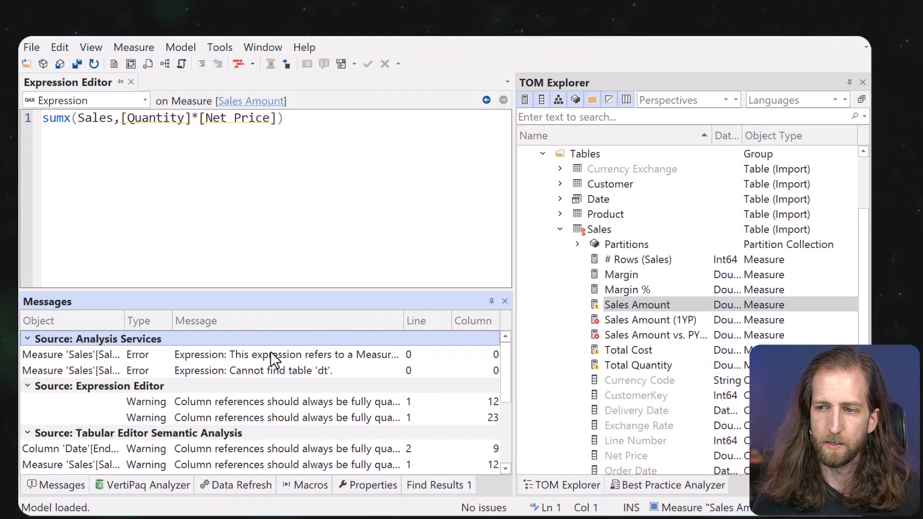
Open the Sales Amount vs. PY (%) measure from the first error for editing.
double_click(270, 354)
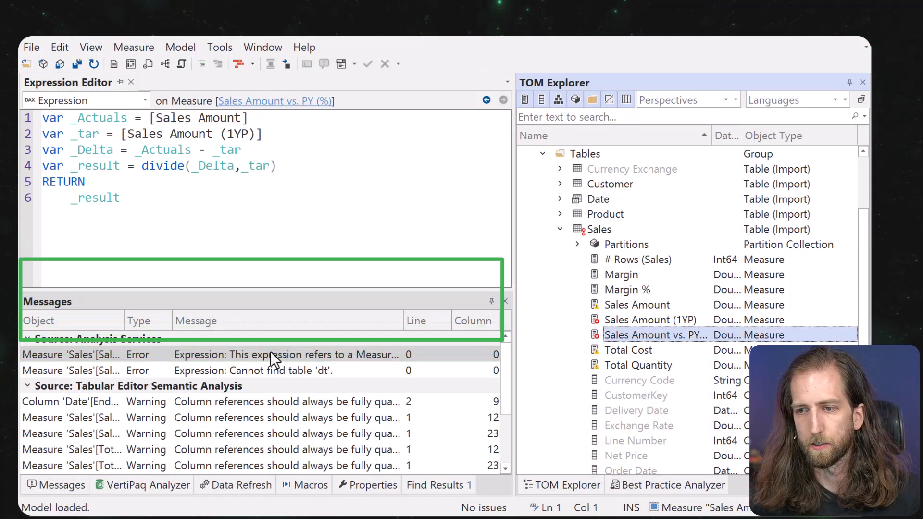
left_click(206, 242)
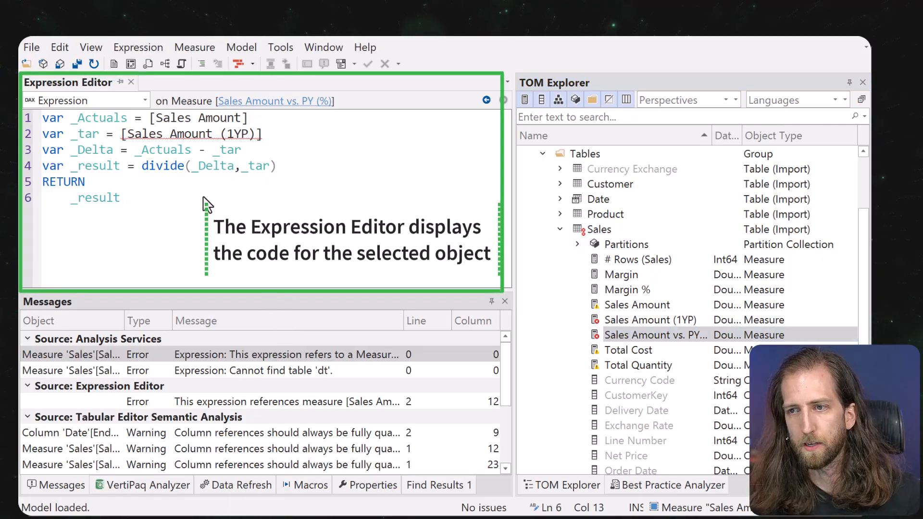
mouse_move(208, 136)
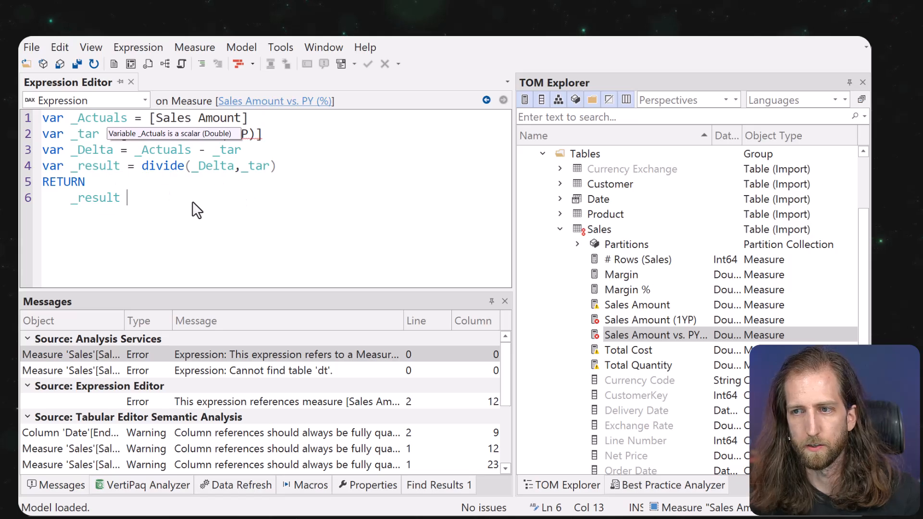
Rename variable _tar to _Target and _result to _Percentage wherever they are used.
left_click(96, 135)
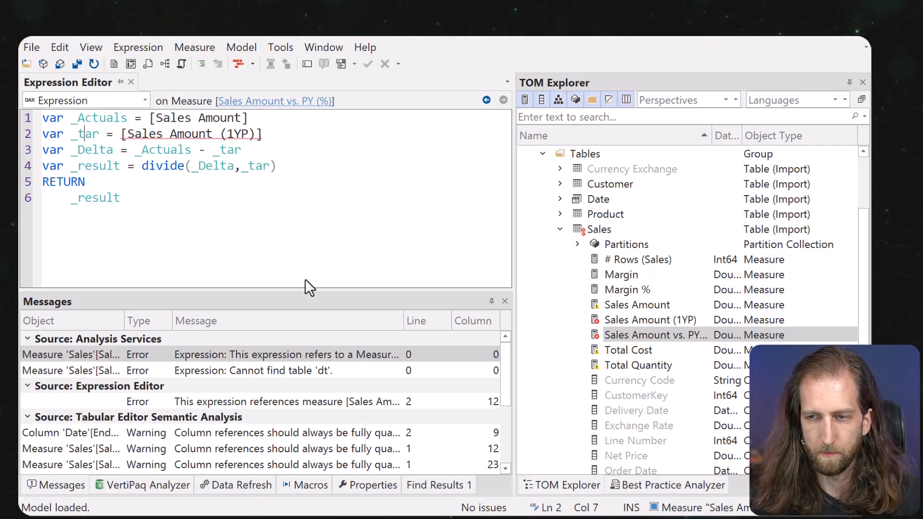
key("ctrl+r")
type("_Ta")
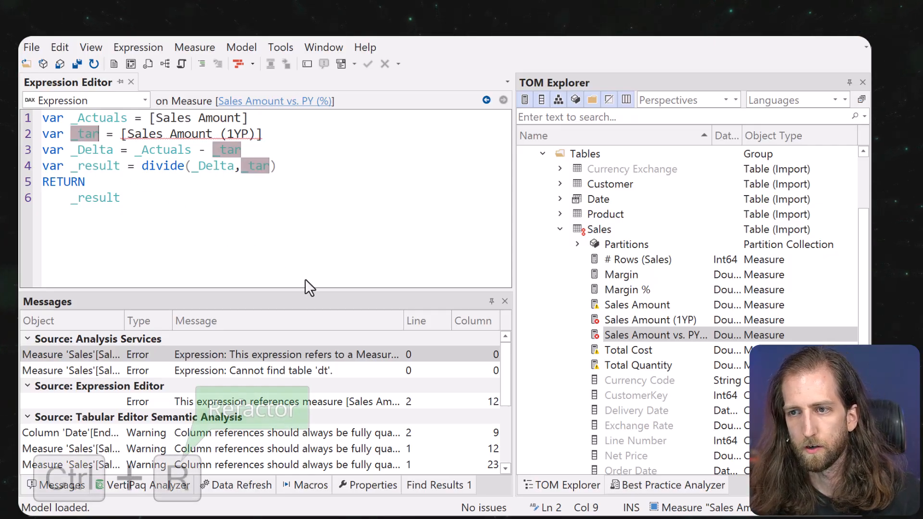
type("rget")
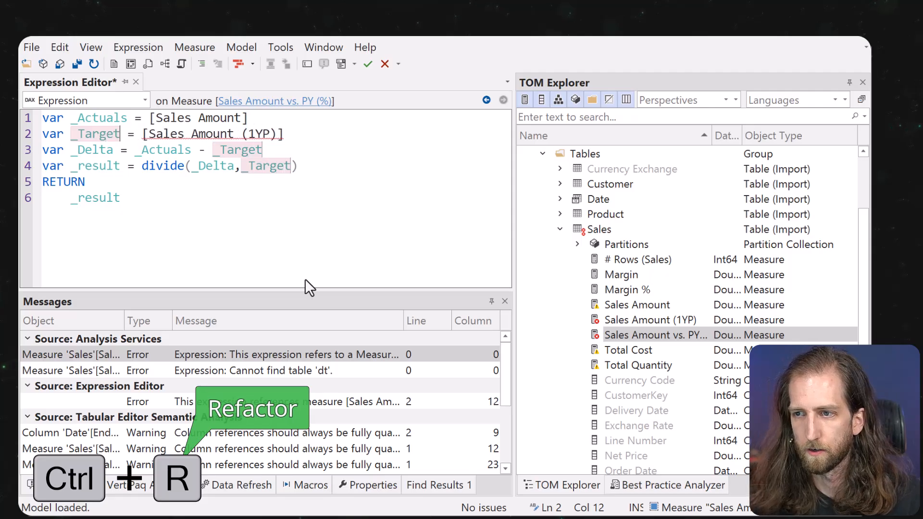
key("ctrl+r")
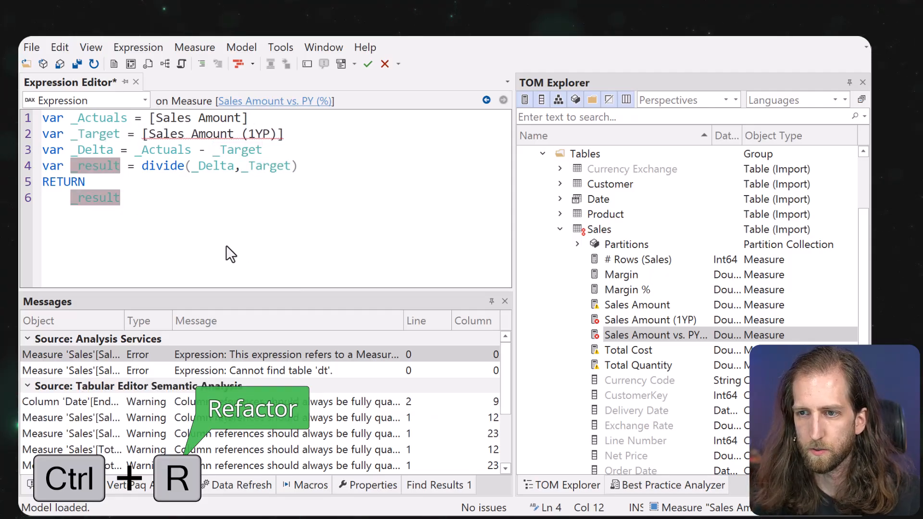
type("_Percent")
key("BackSpace")
key("BackSpace")
type("ntage")
left_click(226, 245)
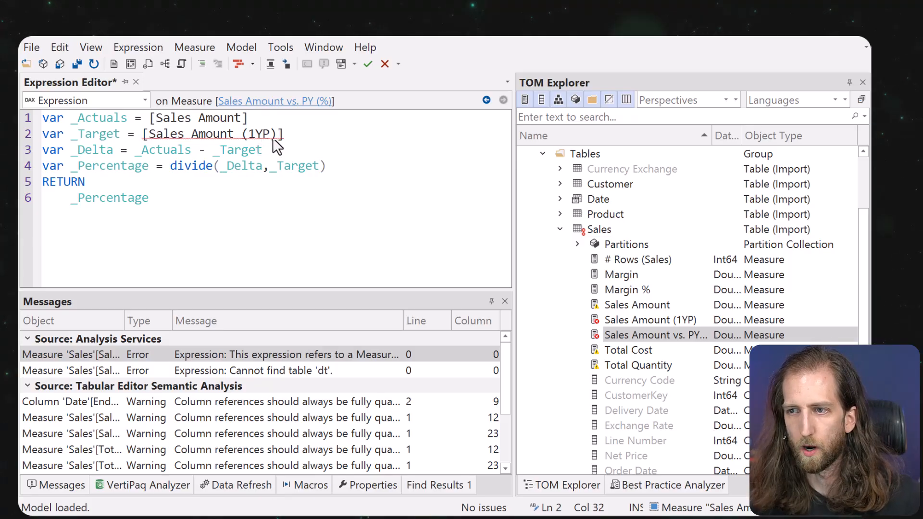
Peek at the Sales Amount (1YP) and _Target definitions, then go to Sales Amount (1YP)'s definition.
right_click(273, 139)
left_click(286, 149)
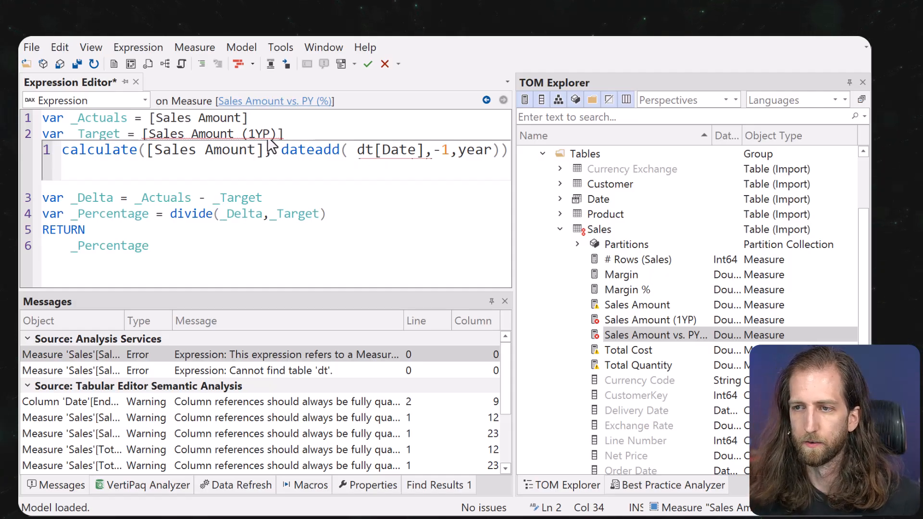
right_click(235, 120)
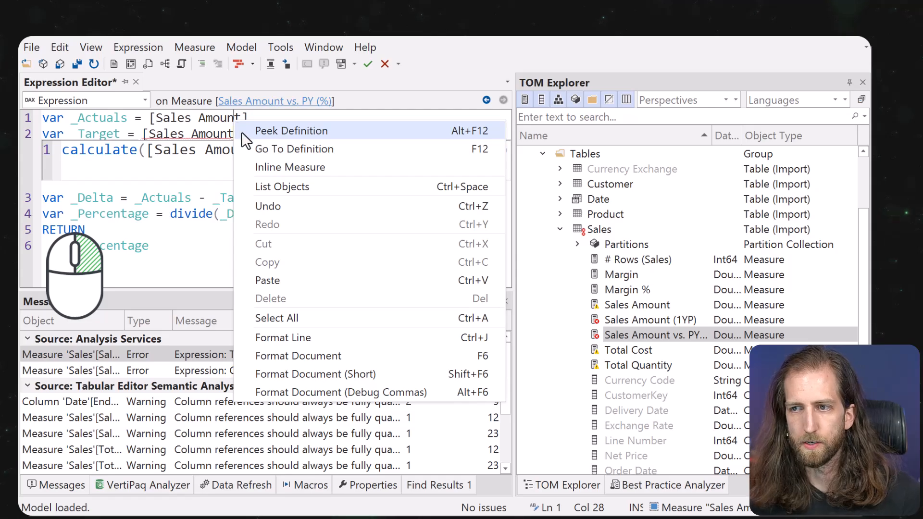
left_click(218, 138)
left_click(295, 215)
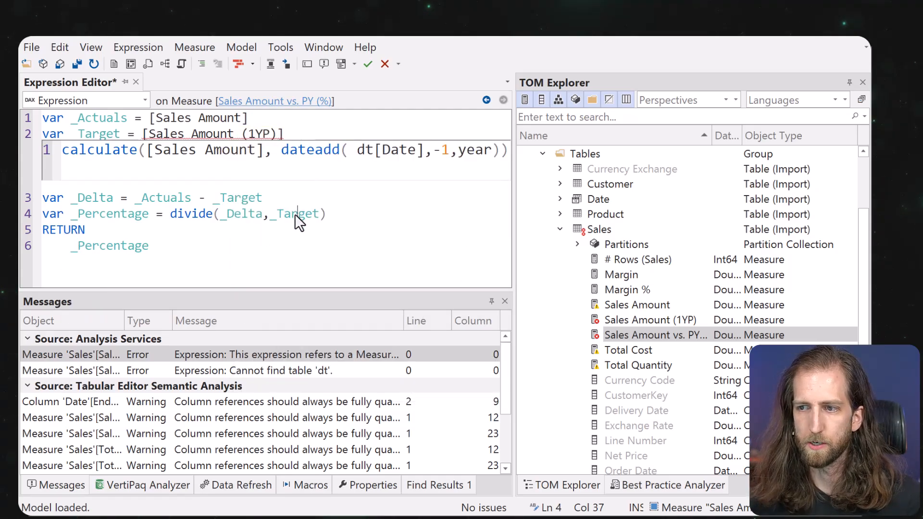
right_click(295, 214)
left_click(310, 220)
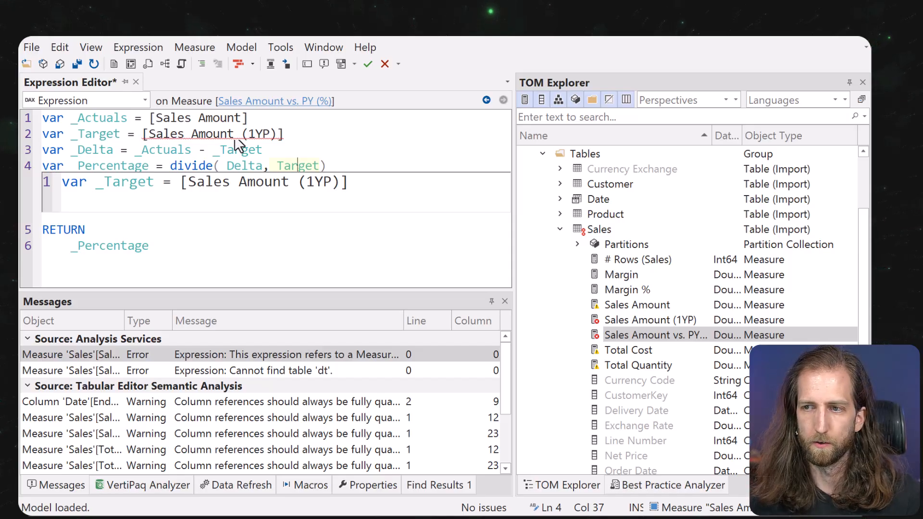
right_click(237, 145)
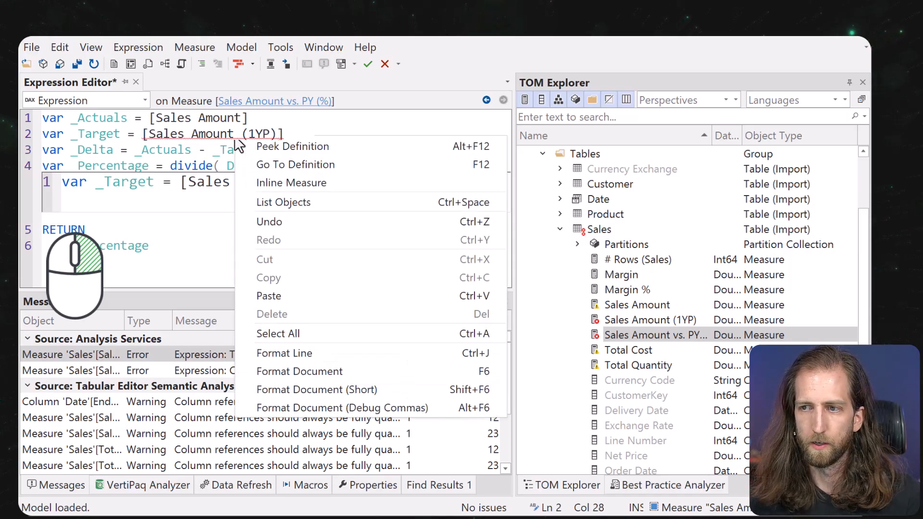
left_click(263, 164)
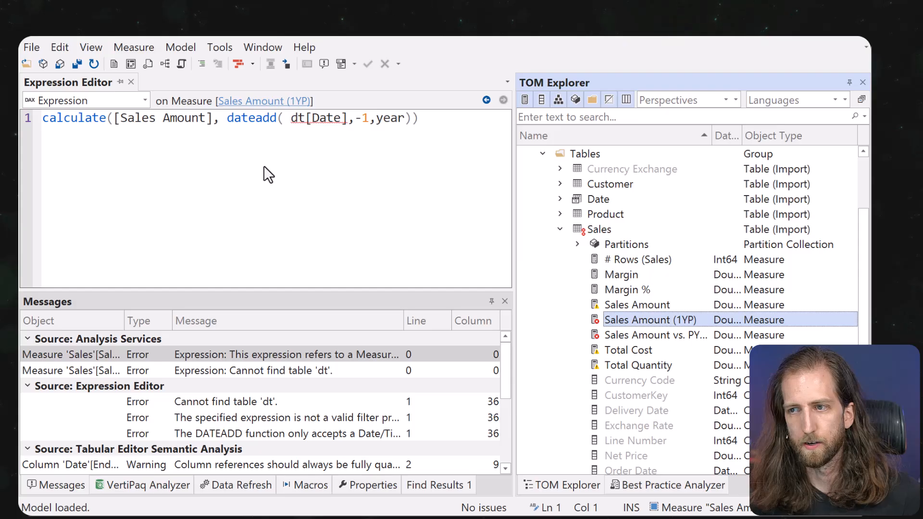
Replace the invalid dt reference in the DATEADD call with 'Date'[Date].
left_click(486, 100)
left_click(501, 100)
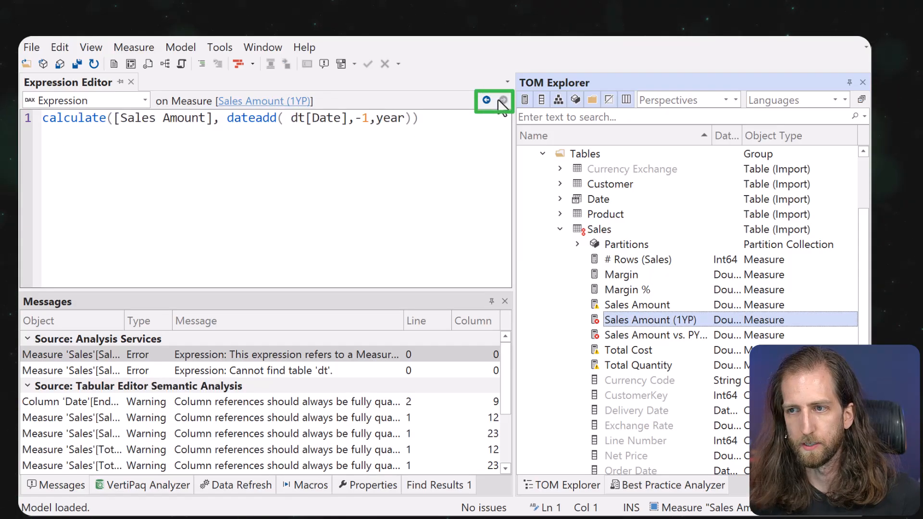
left_click(417, 133)
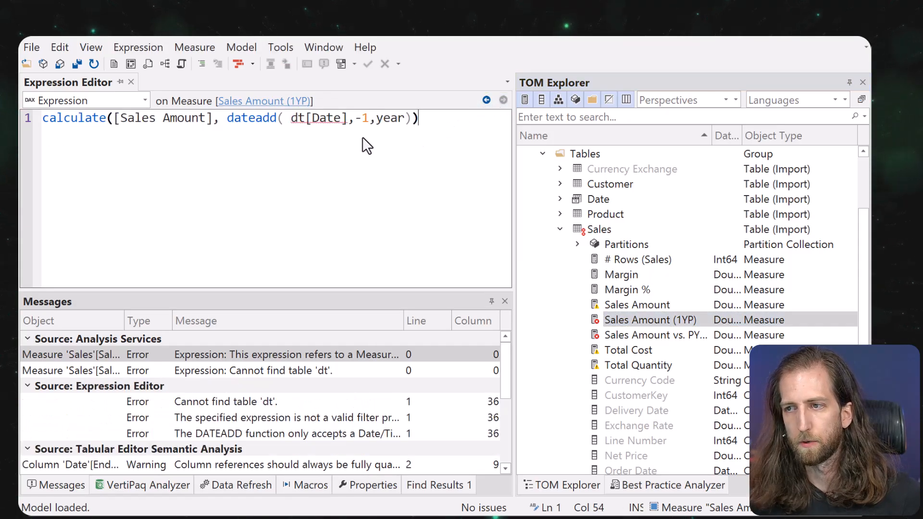
double_click(296, 119)
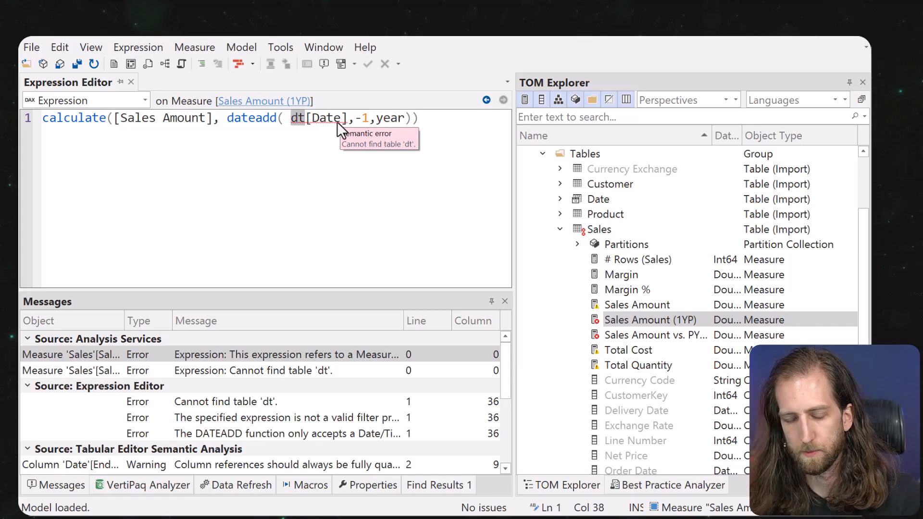
type("'Da")
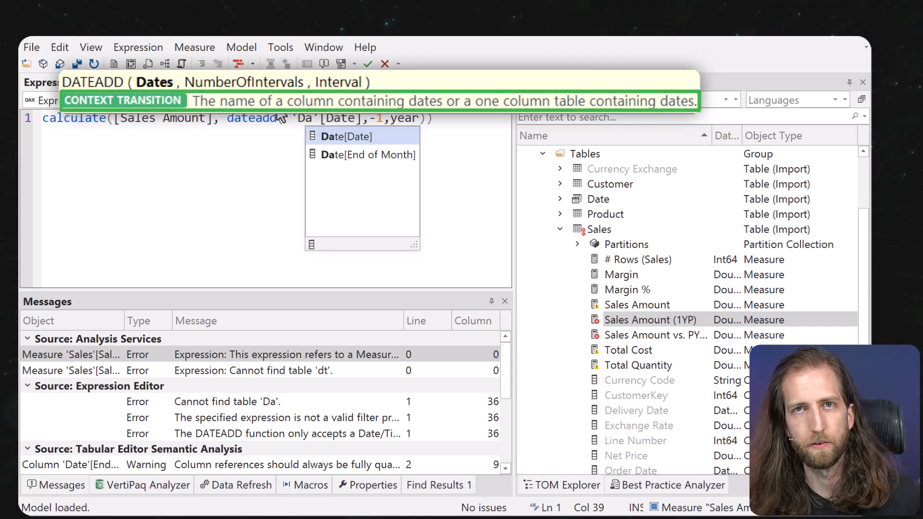
double_click(320, 135)
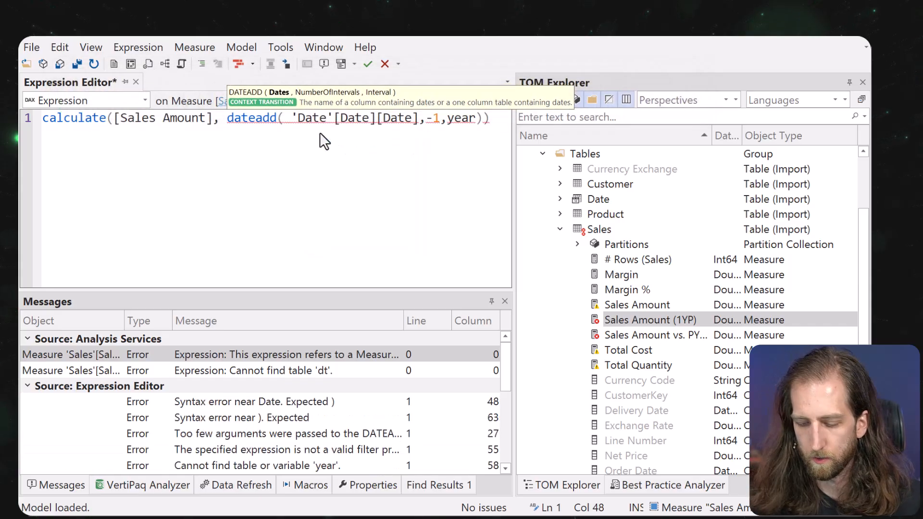
key("Delete")
key("Delete")
key("Delete")
key("Delete")
key("Delete")
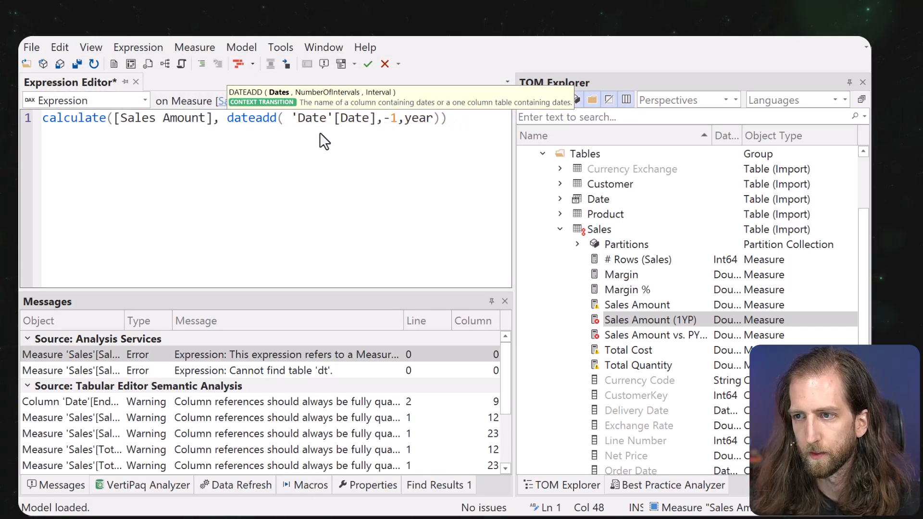
Bring up function options on DATEADD and CALCULATE to view their documentation.
mouse_move(276, 117)
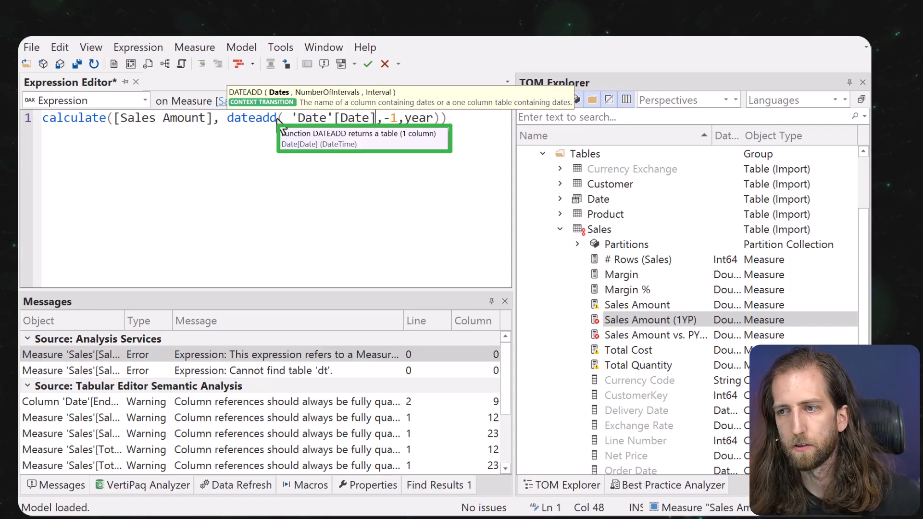
right_click(261, 120)
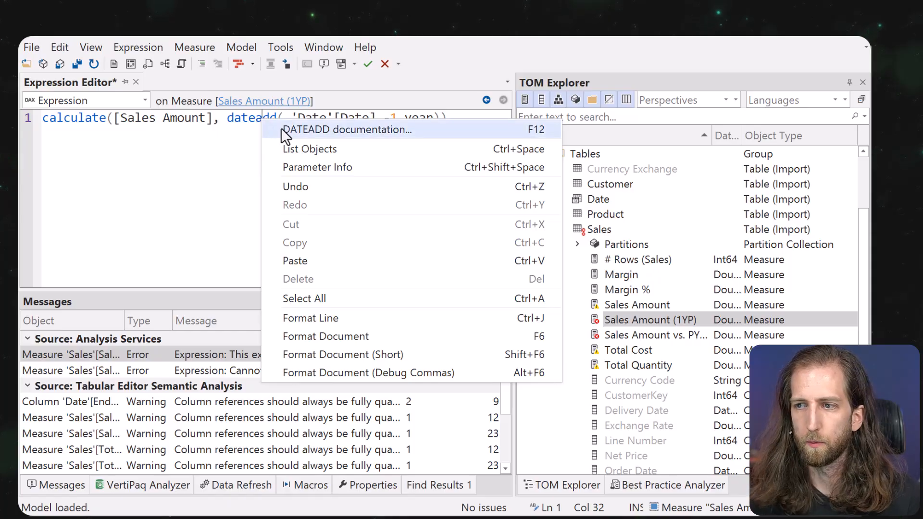
right_click(280, 128)
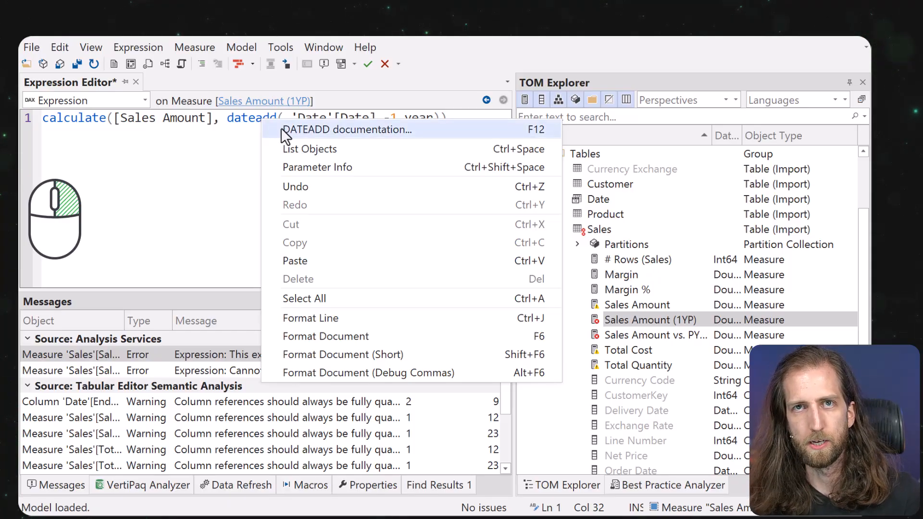
right_click(93, 118)
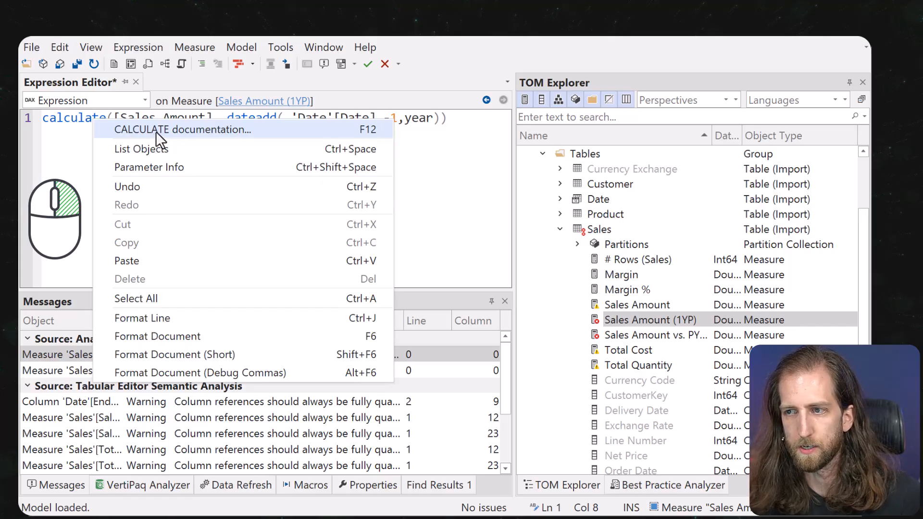
left_click(428, 125)
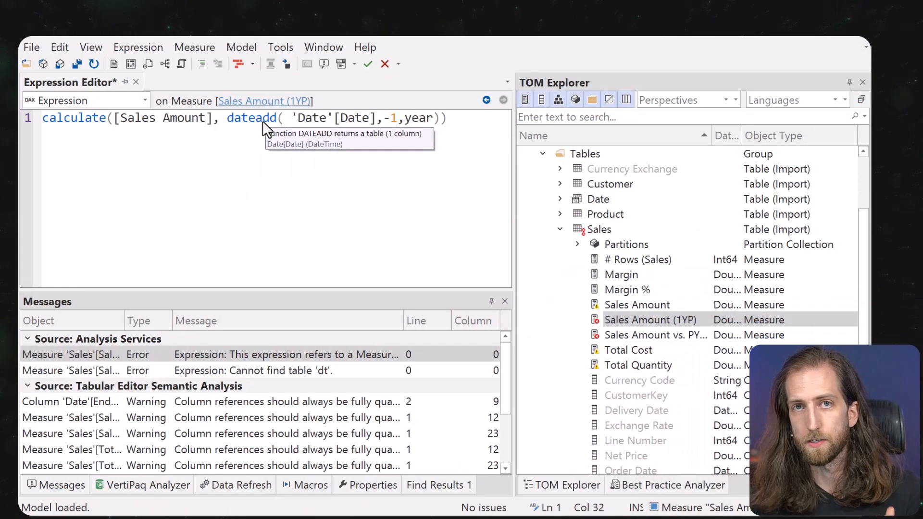
Format the Sales Amount (1YP) DAX into short multi-line form and switch to the Sales Amount measure.
key("F6")
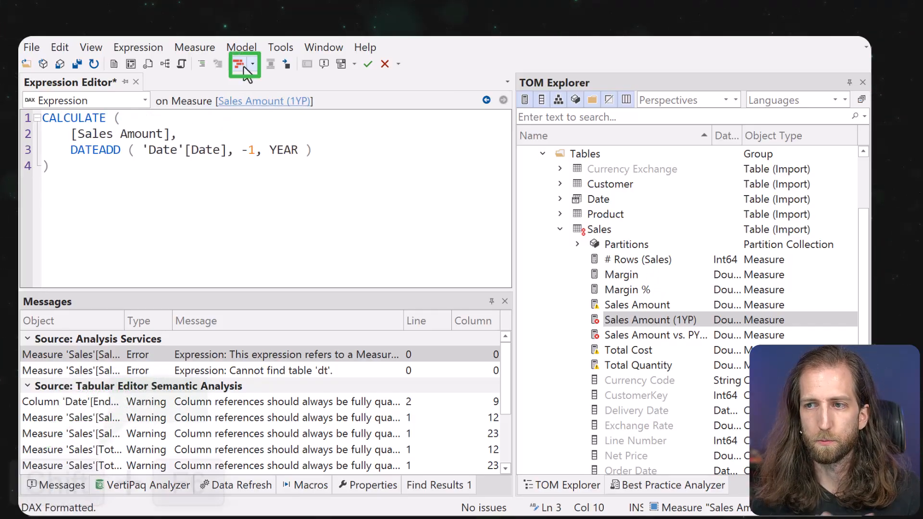
key("shift+F6")
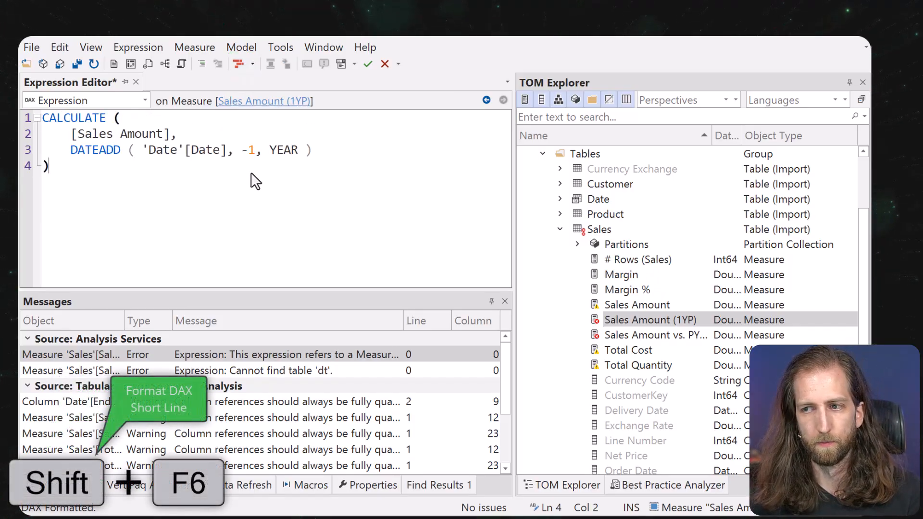
left_click(677, 304)
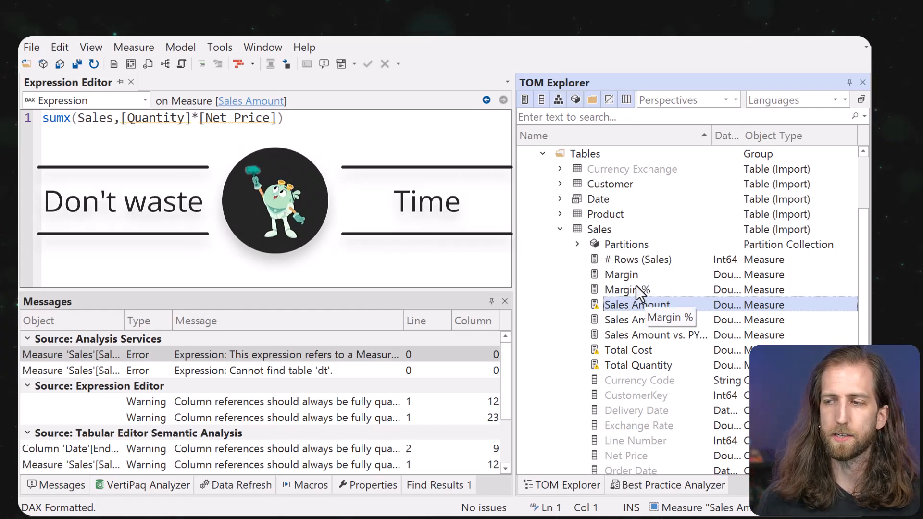
Script the whole model's DAX into DAX Script 1, review it, and bring up Find.
scroll(625, 278, "up", 2)
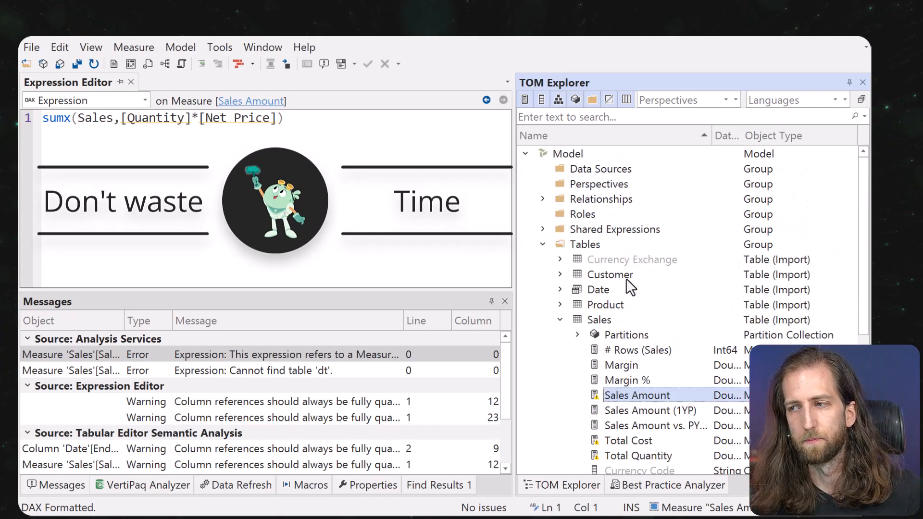
right_click(568, 155)
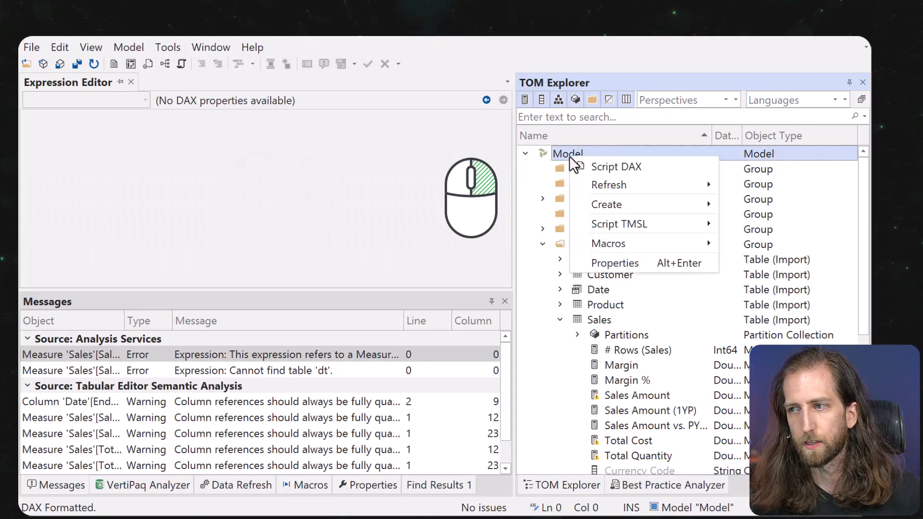
left_click(587, 170)
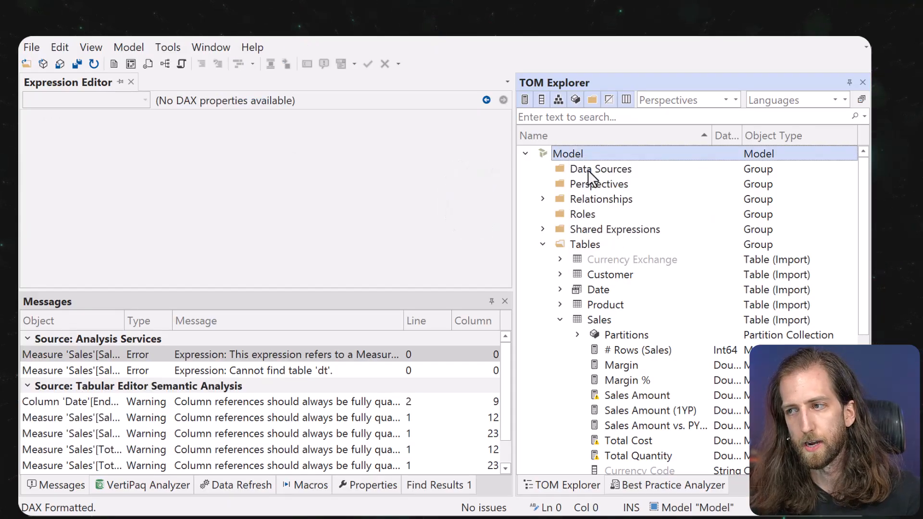
left_click(203, 183)
scroll(203, 183, "up", 2, "ctrl")
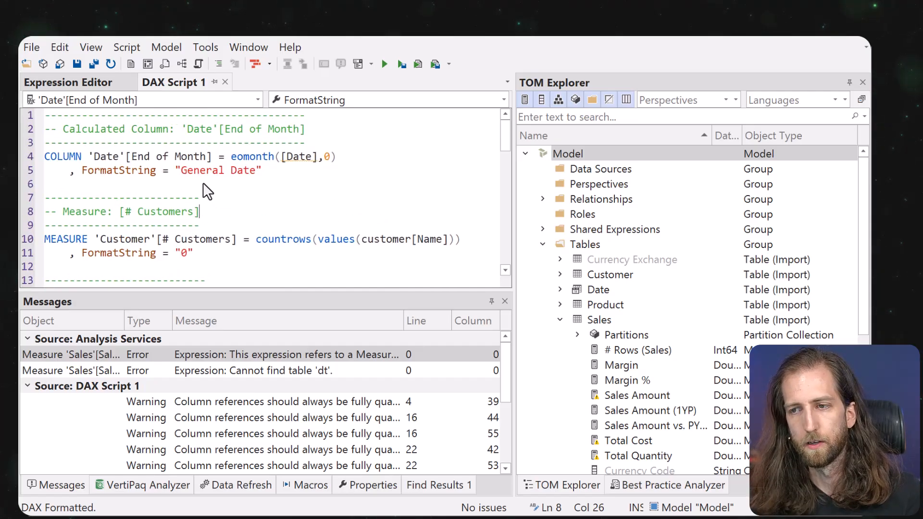
scroll(203, 183, "down", 1)
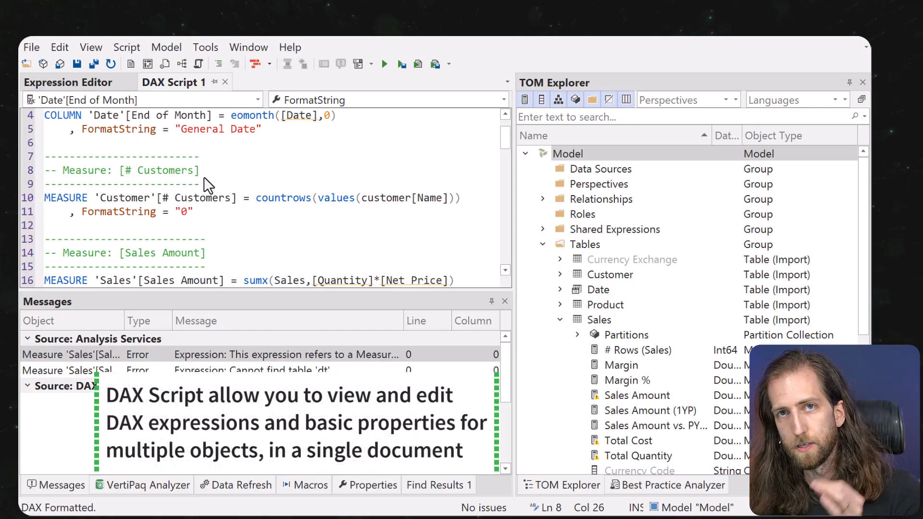
scroll(241, 198, "down", 1)
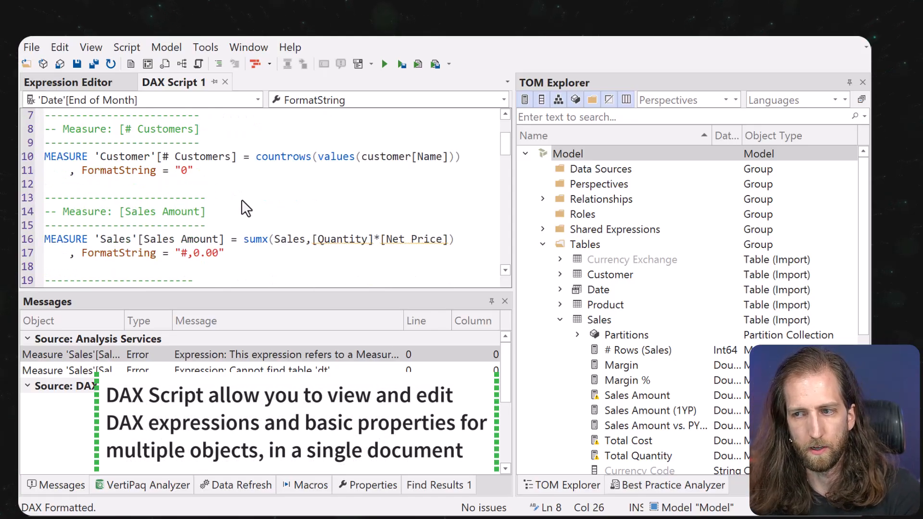
scroll(241, 198, "up", 2)
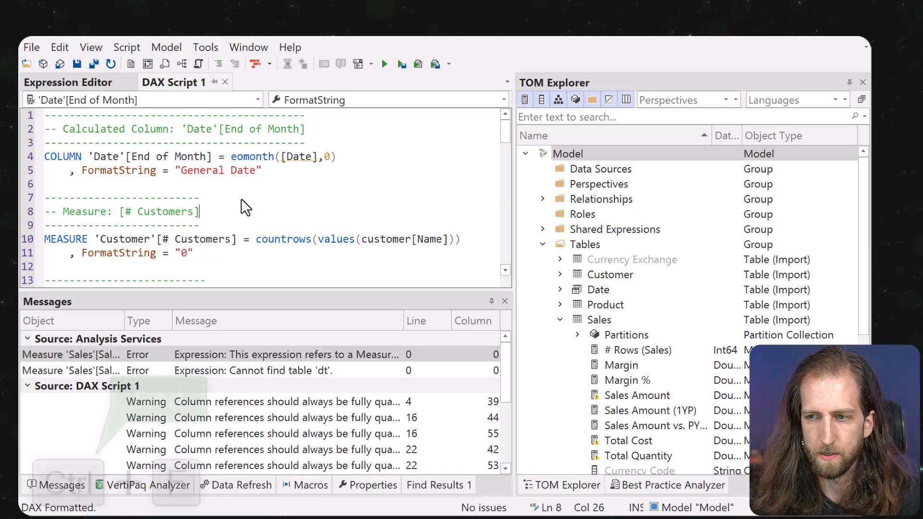
key("ctrl+f")
Find all 'date'[date] matches, jump to the single hit on line 67, and close the search panel.
left_click(461, 236)
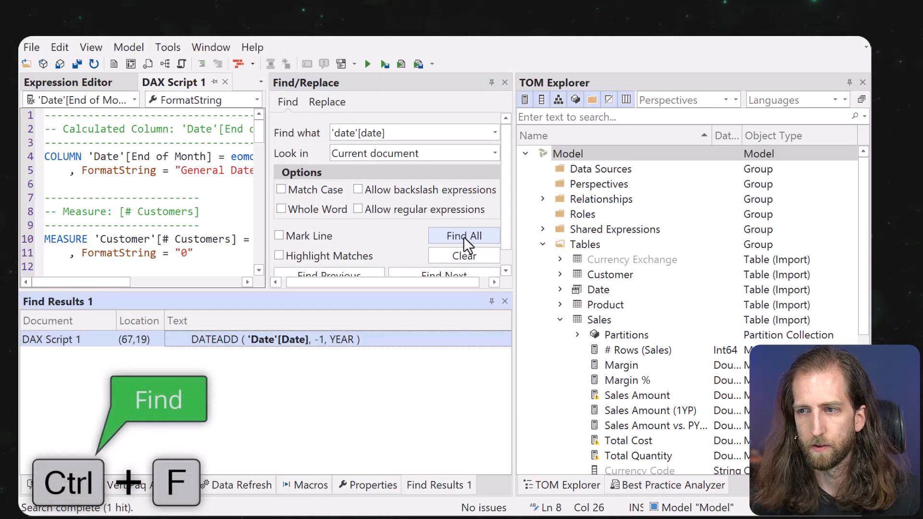
double_click(208, 343)
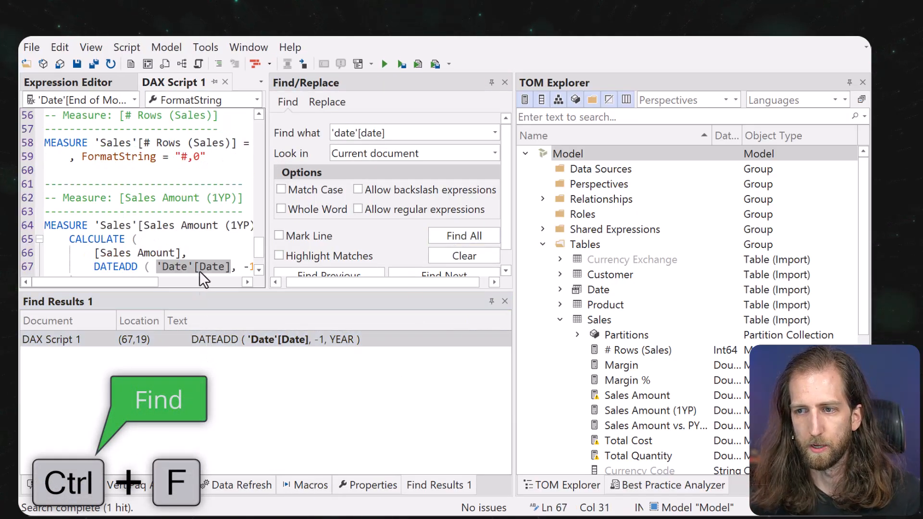
scroll(198, 266, "down", 1)
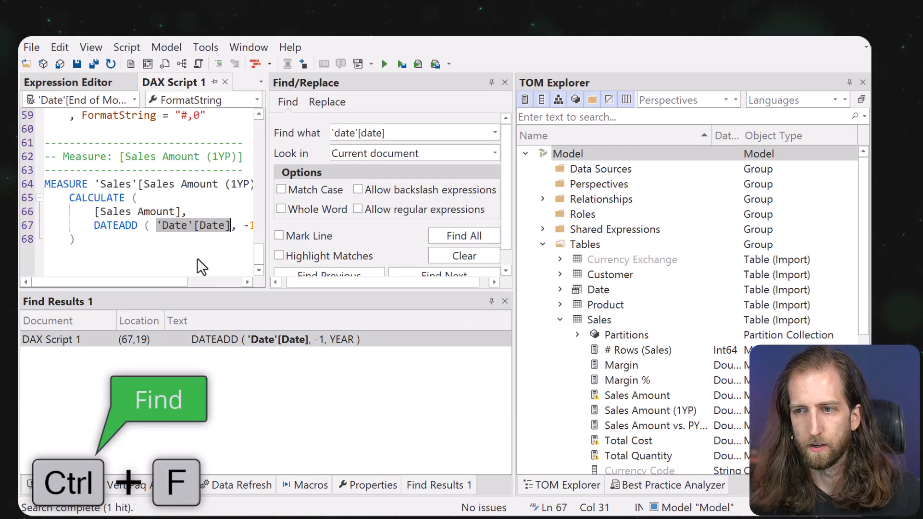
left_click(189, 224)
left_click(505, 83)
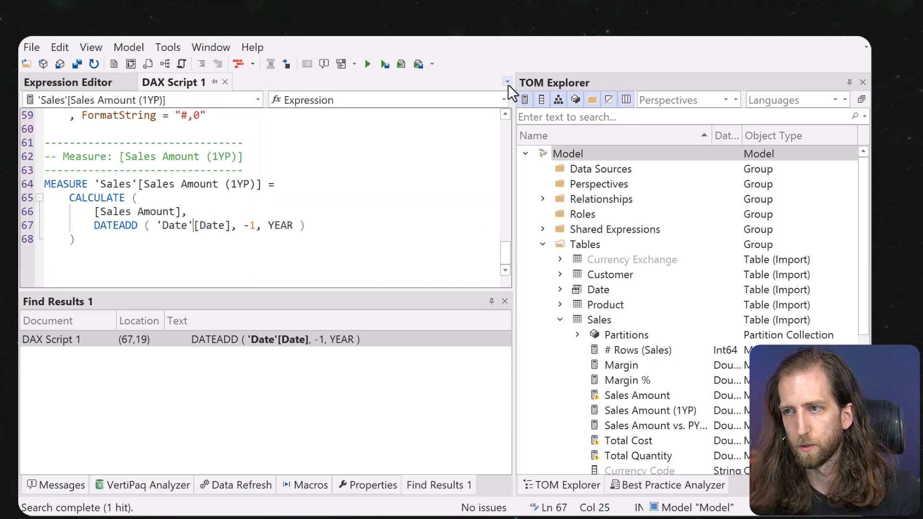
left_click(326, 171)
scroll(335, 194, "up", 15)
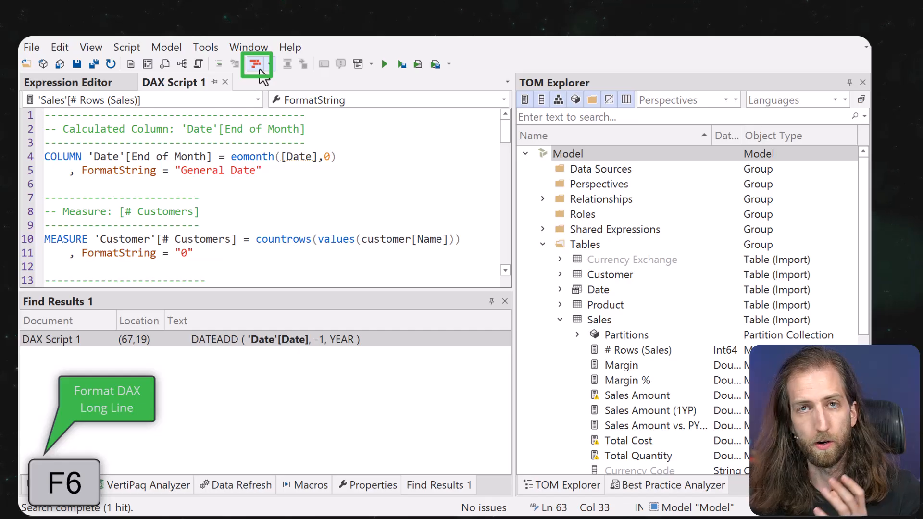
Format the DAX script, Apply & Sync it, and save to the connected Contoso 100M database.
key("shift+F6")
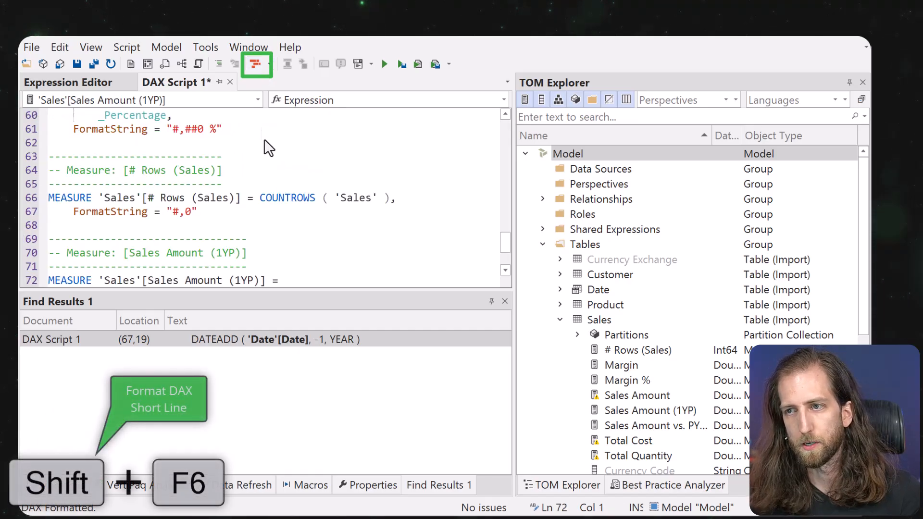
scroll(279, 195, "up", 20)
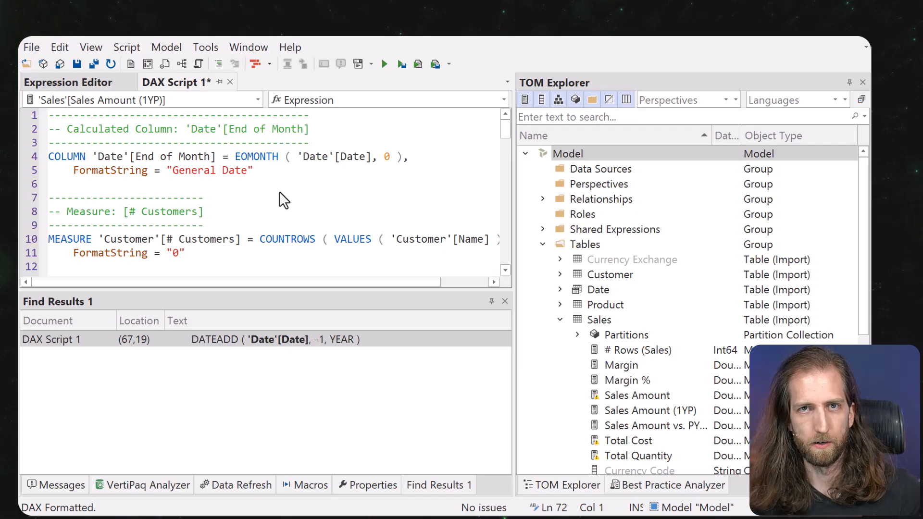
left_click(399, 67)
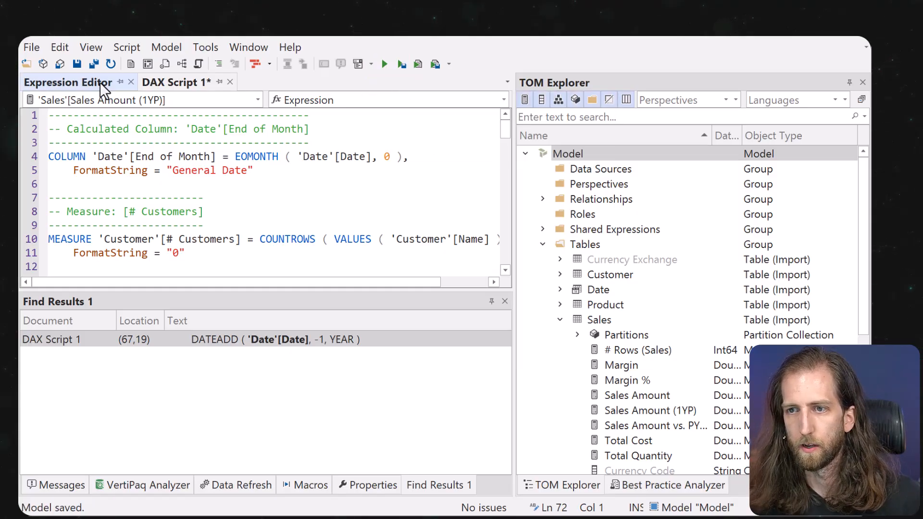
left_click(100, 83)
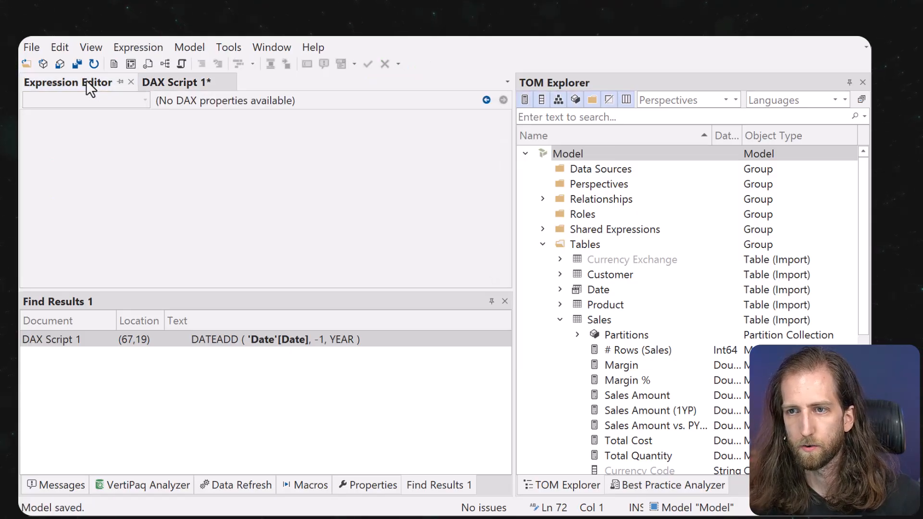
left_click(57, 65)
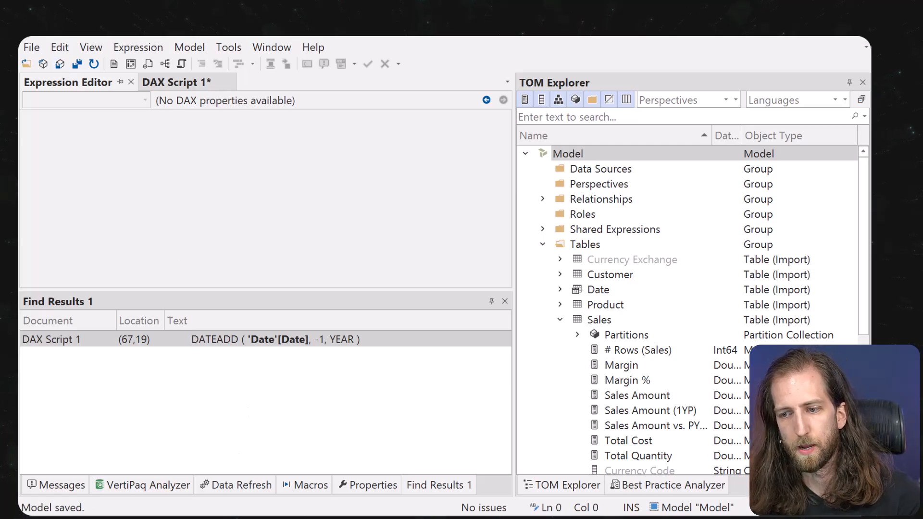
In Power BI Desktop, refresh the calculated columns needing manual refresh and expand the Sales table.
mouse_move(173, 517)
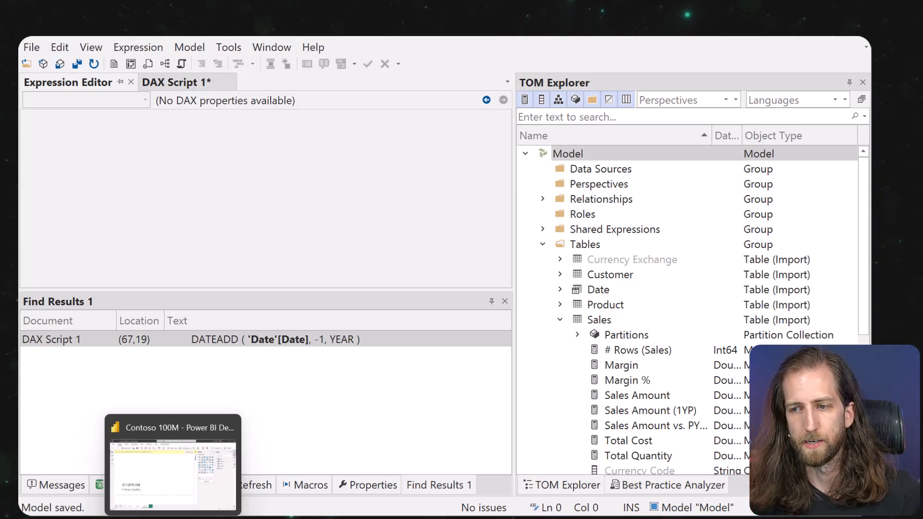
left_click(173, 469)
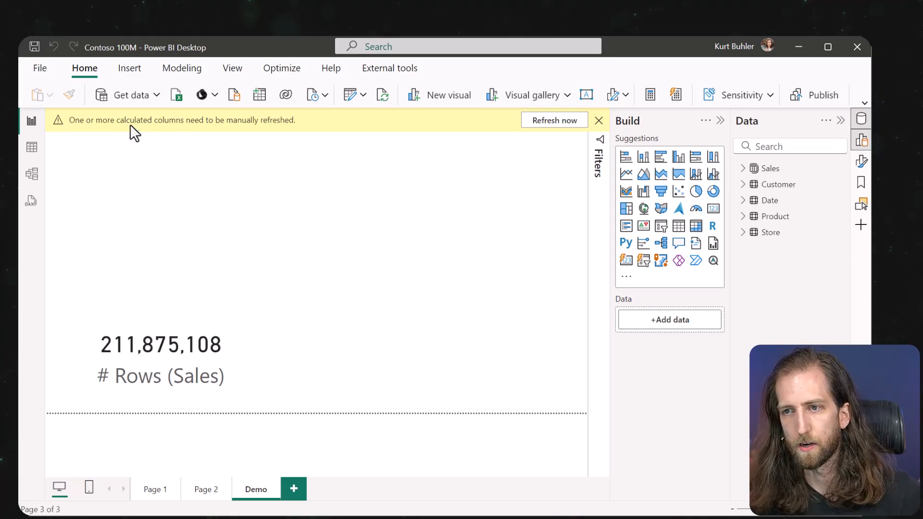
left_click(566, 120)
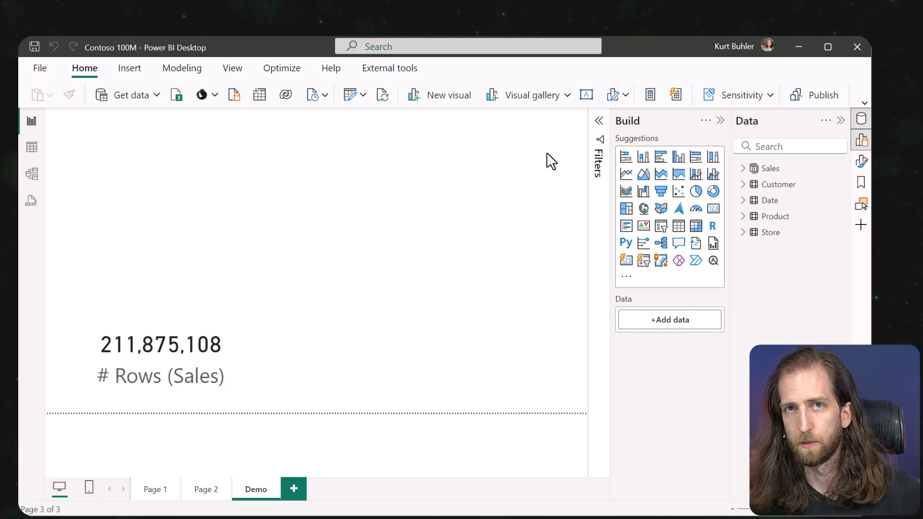
left_click(742, 168)
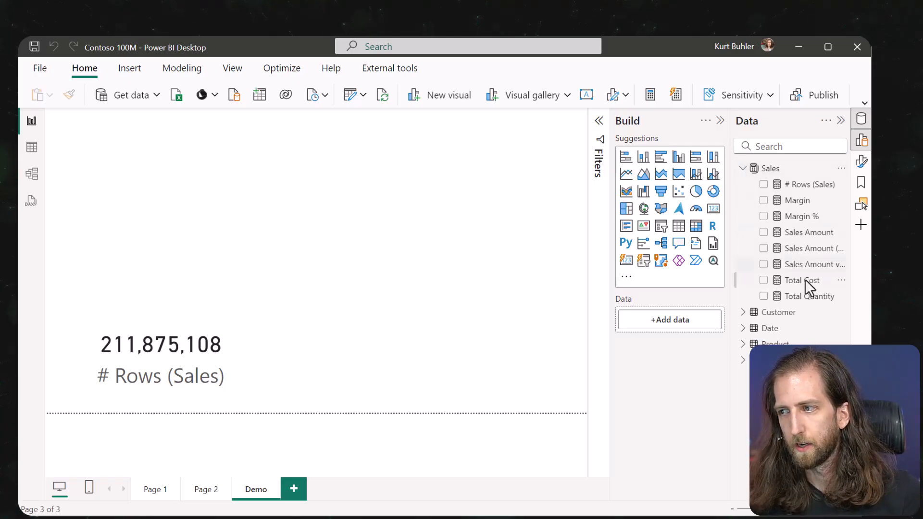
Review the Sales Amount, Sales Amount (1YP) and vs. PY (%) formulas, selecting DATEADD in Sales Amount (1YP).
left_click(803, 264)
left_click(802, 249)
left_click(801, 234)
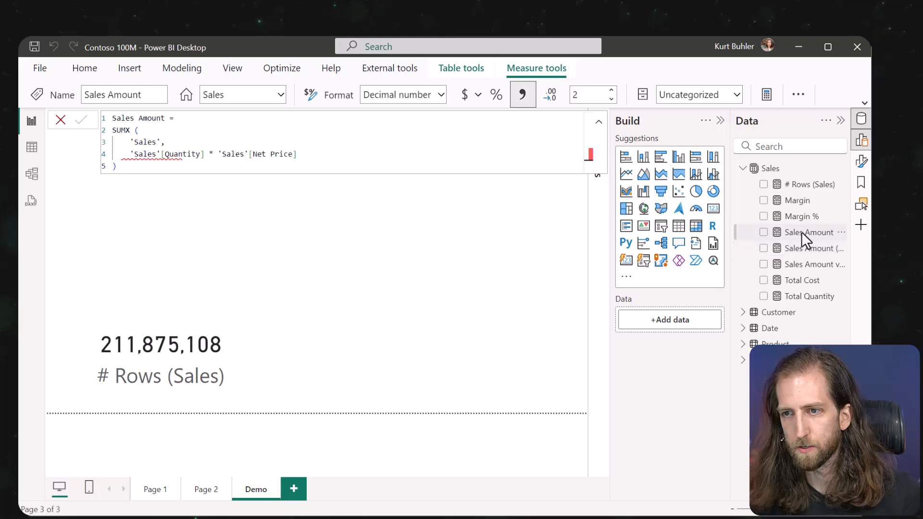
left_click(391, 146)
scroll(396, 152, "up", 2)
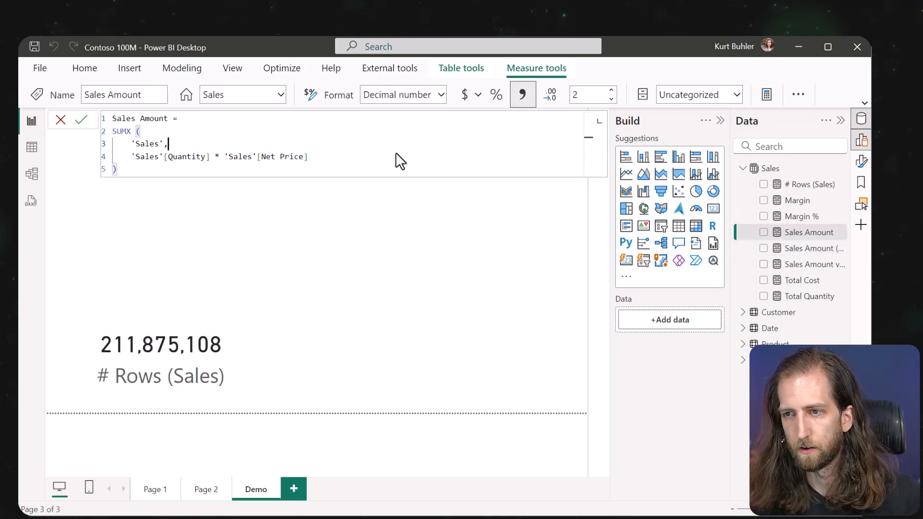
scroll(396, 151, "up", 2)
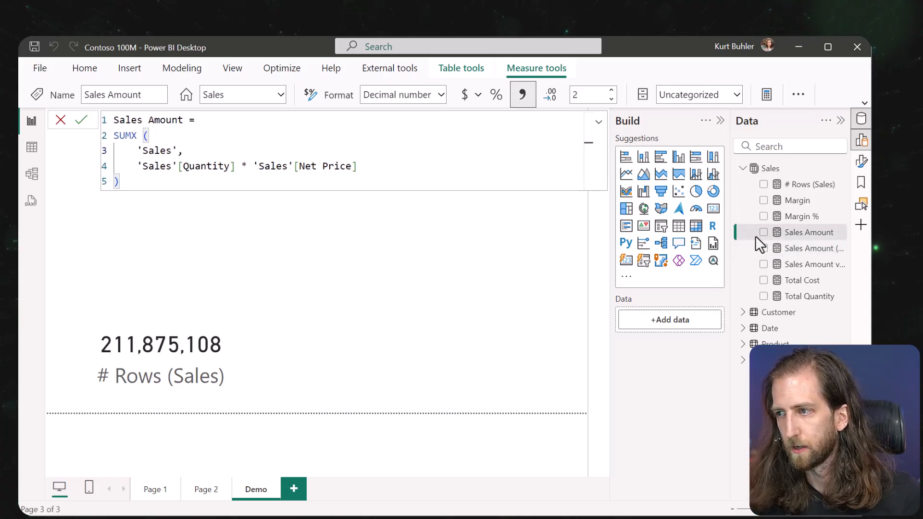
left_click(797, 250)
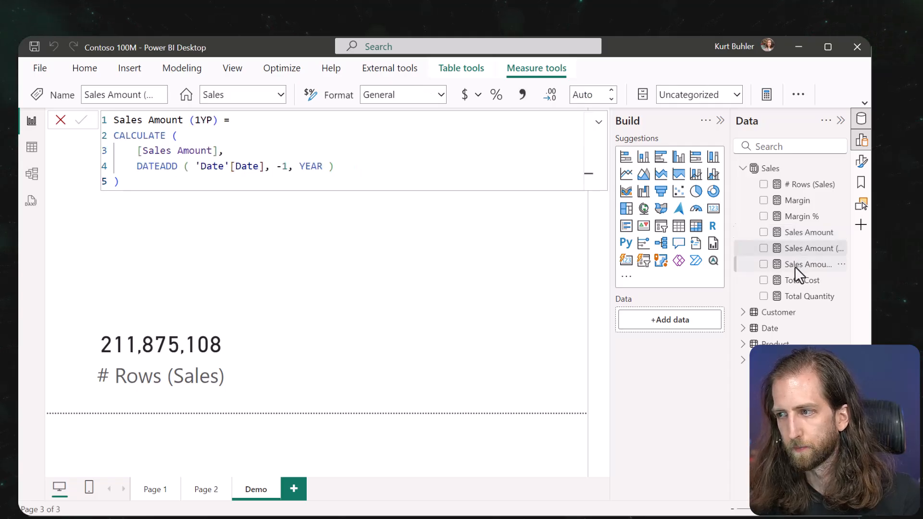
left_click(794, 265)
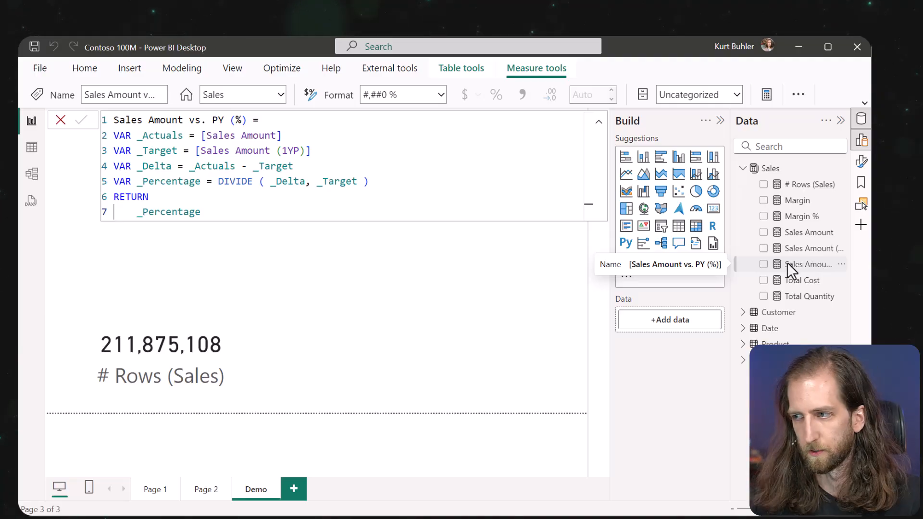
left_click(800, 250)
double_click(164, 167)
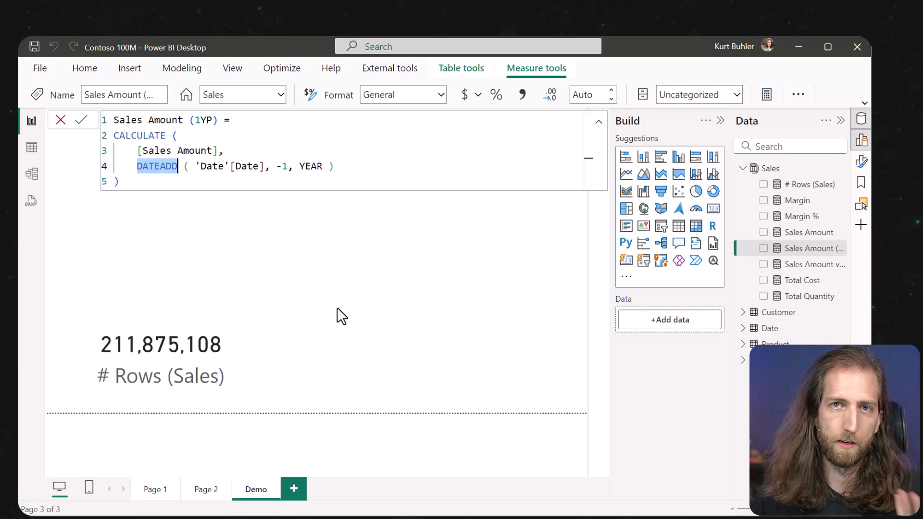
Swap DATEADD('Date'[Date], -1, YEAR) for SAMEPERIODLASTYEAR('Date'[Date]) in Sales Amount (1YP) and commit.
type("P")
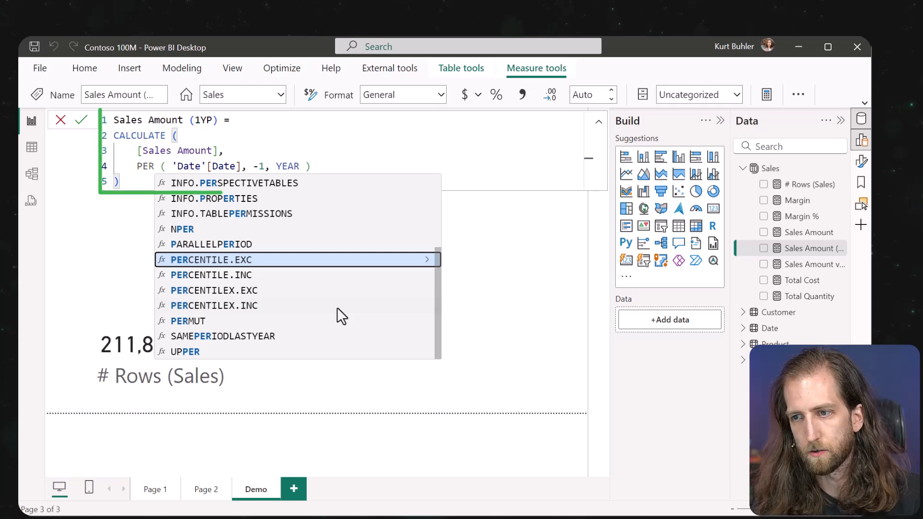
key("BackSpace")
type("SAMEP")
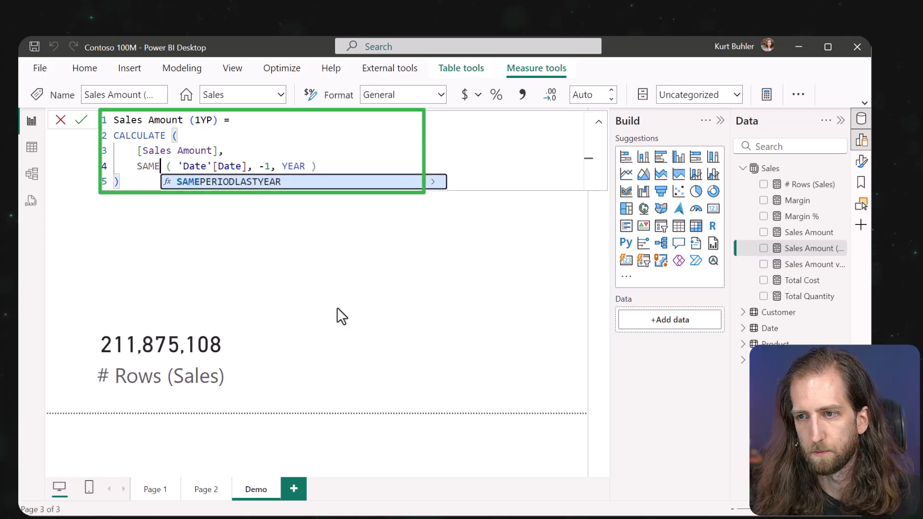
key("Tab")
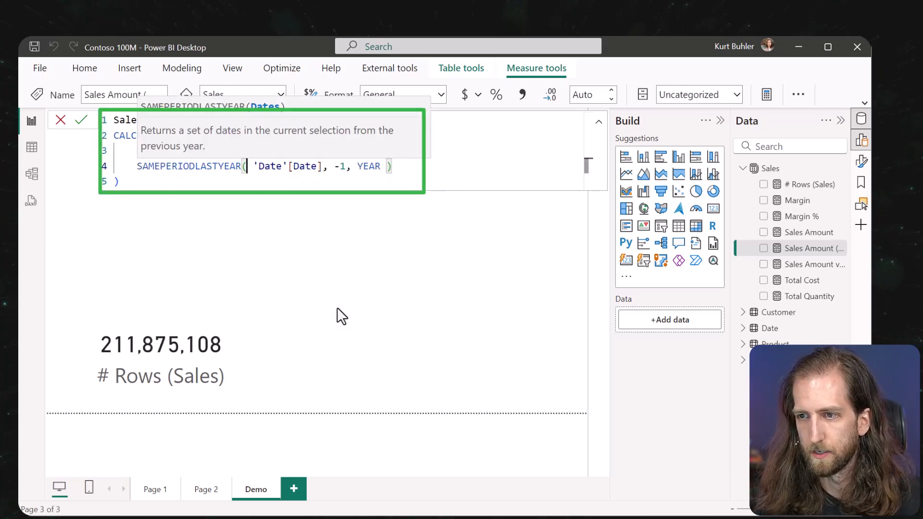
key("Right")
key("Right")
key("Right")
key("Right")
key("Right")
key("Right")
key("Right")
key("Right")
key("Right")
key("Right")
key("Right")
key("Right")
key("Right")
key("shift+Right")
key("shift+Right")
key("shift+Right")
key("shift+Right")
key("shift+Right")
key("shift+Right")
key("shift+Right")
key("shift+Right")
key("shift+Right")
key("shift+Right")
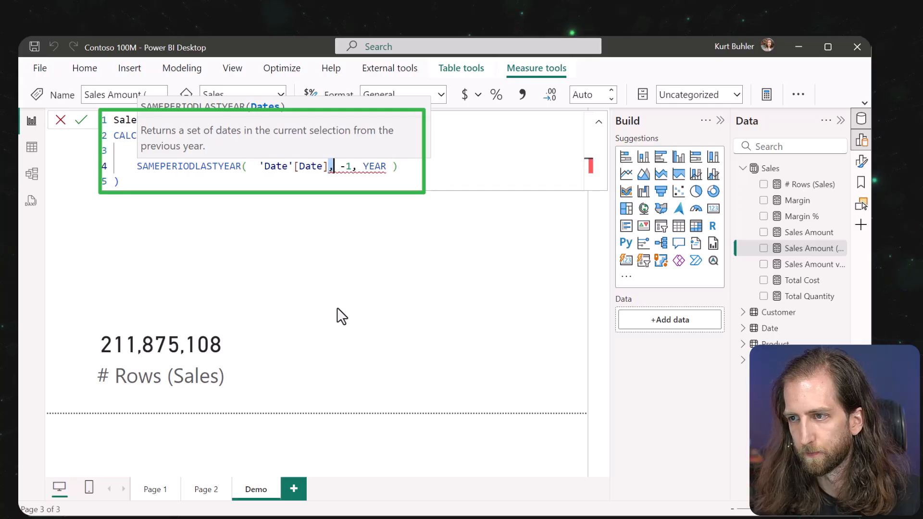
key("Delete")
key("Return")
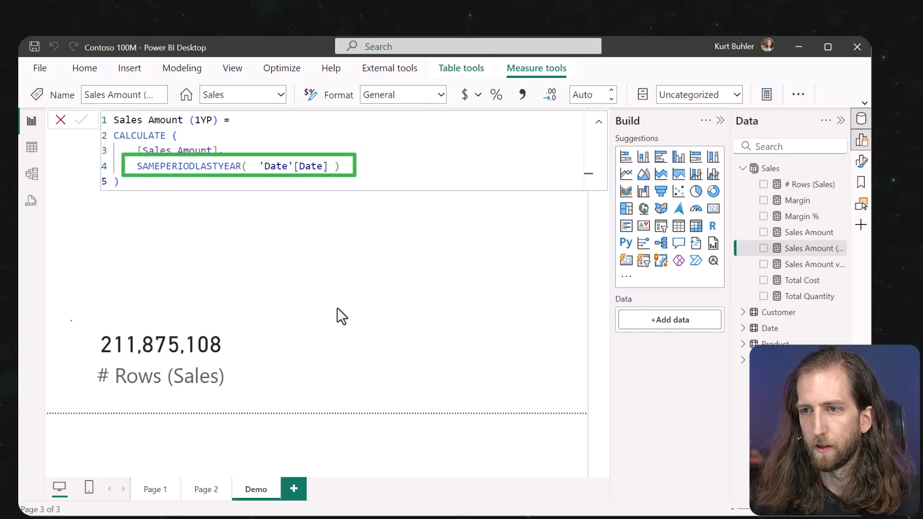
left_click(337, 308)
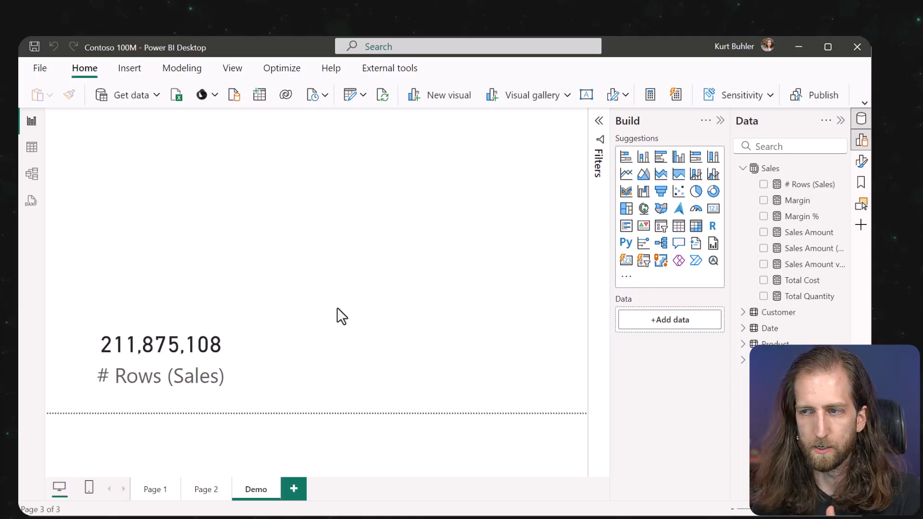
Back in Tabular Editor, inspect the synced SAMEPERIODLASTYEAR expression of Sales Amount (1YP).
key("alt+Tab")
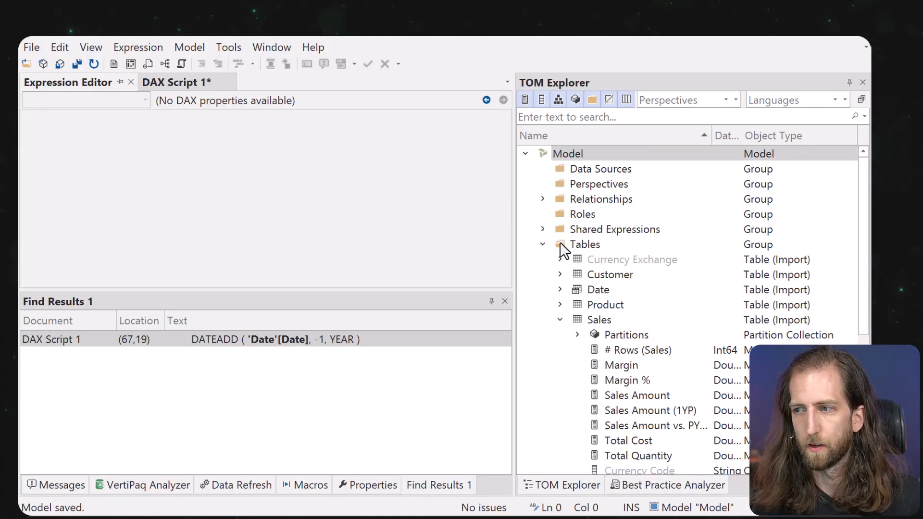
scroll(591, 319, "down", 1)
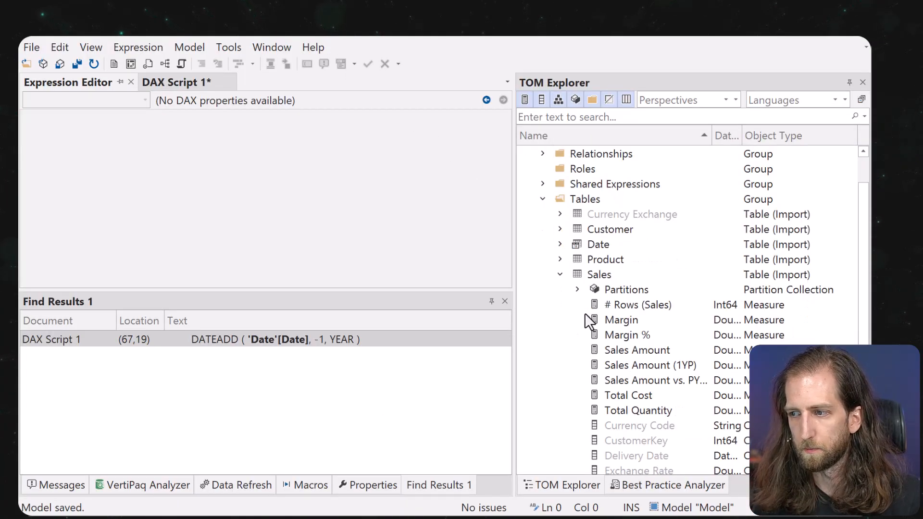
left_click(629, 365)
left_click(171, 150)
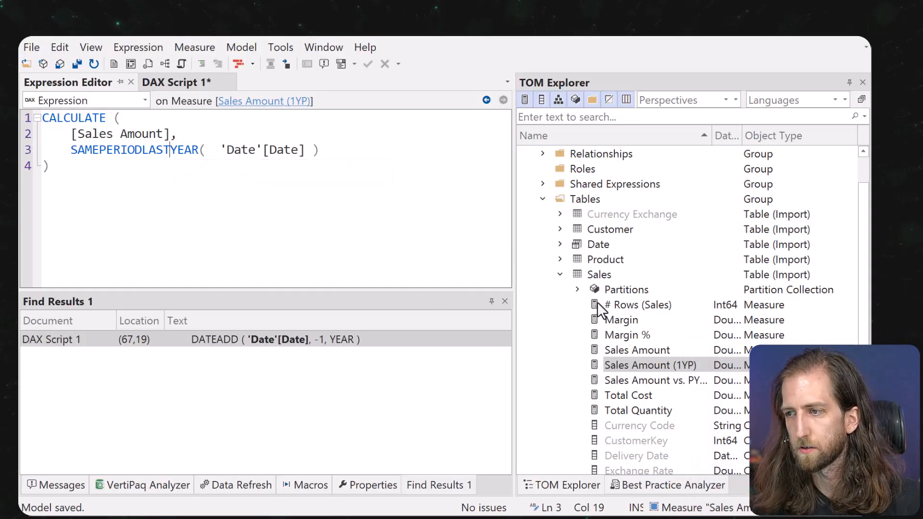
View the Sales partition's M query, then expand the Sales table to list its measures.
left_click(577, 289)
left_click(625, 304)
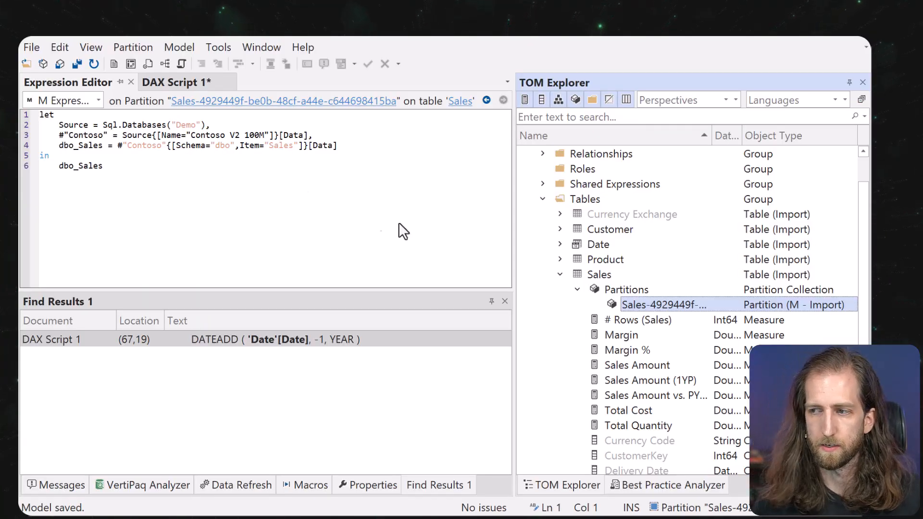
left_click(559, 274)
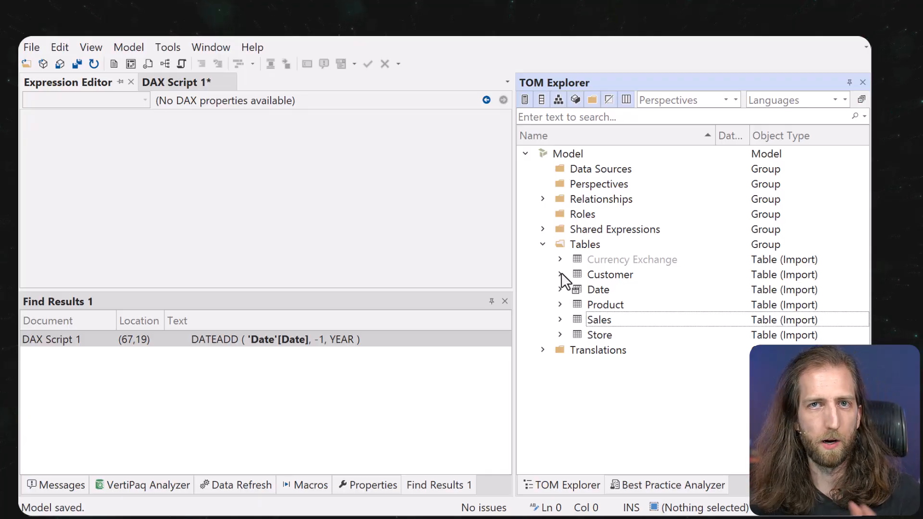
left_click(560, 319)
scroll(572, 316, "down", 3)
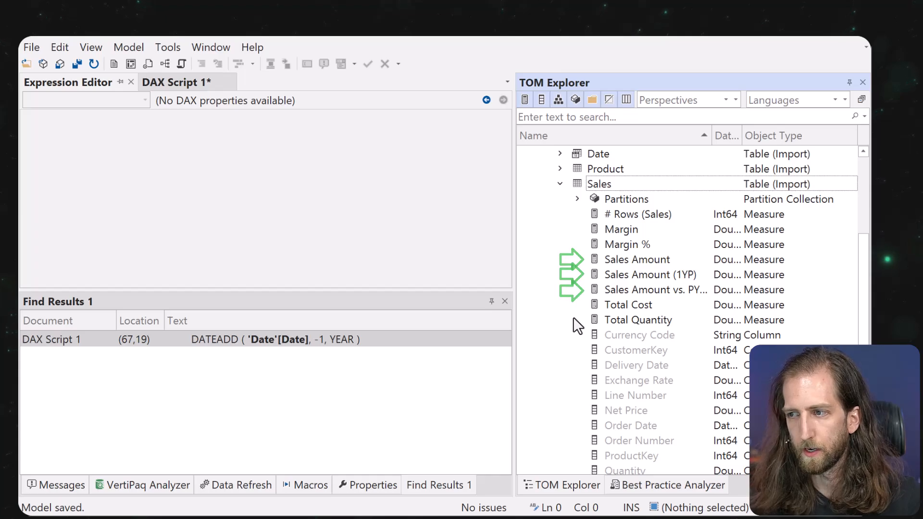
Select the three Sales Amount measures and set their Format String to #,0.00.
left_click(624, 289)
left_click(624, 260, "shift")
right_click(624, 258)
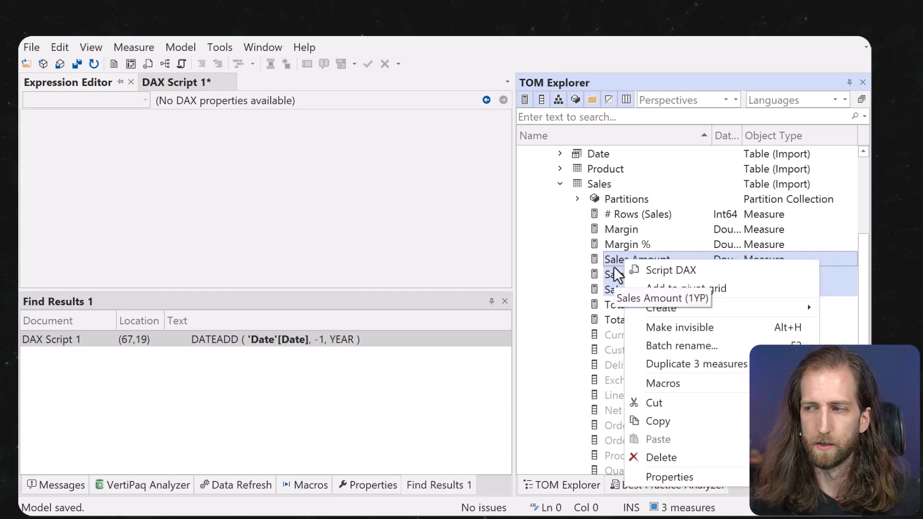
left_click(387, 490)
left_click(384, 381)
type("##")
key("BackSpace")
type(",")
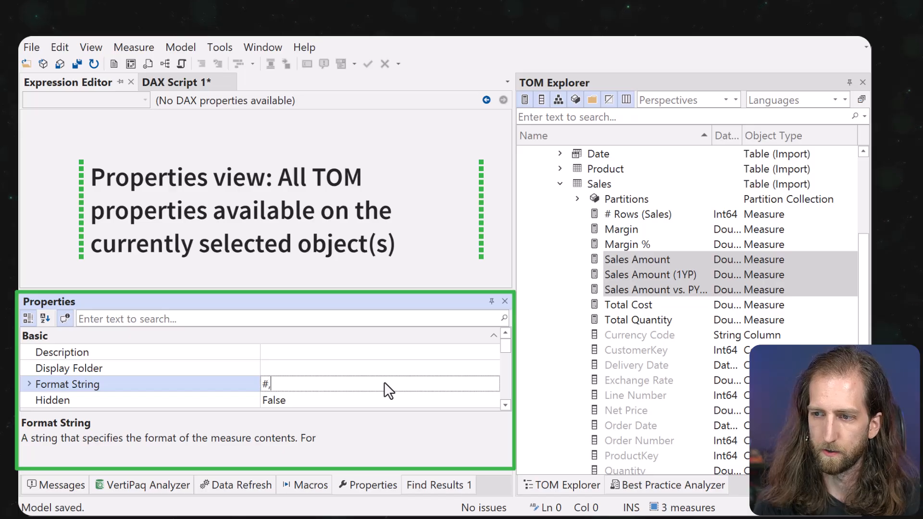
type("0.00")
key("Return")
Put the three measures in the Revenue display folder and prepare a batch rename to Revenue.
left_click(277, 368)
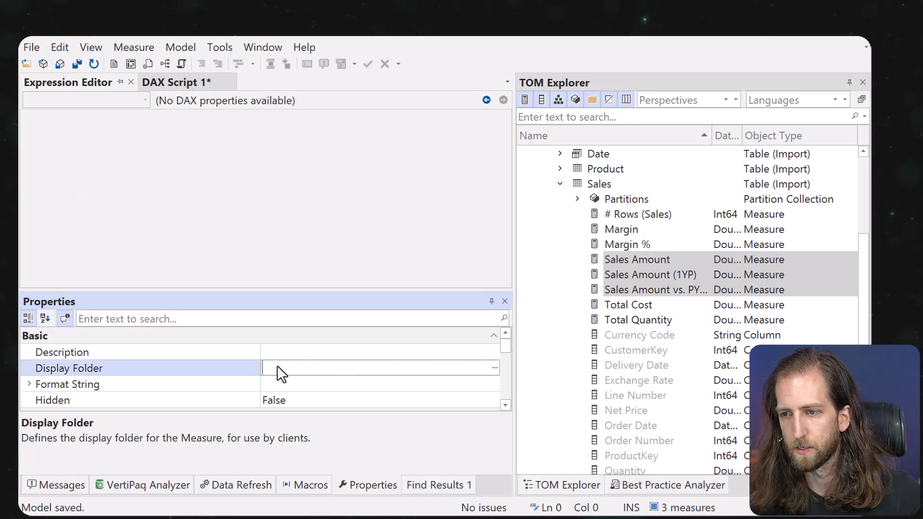
key("Return")
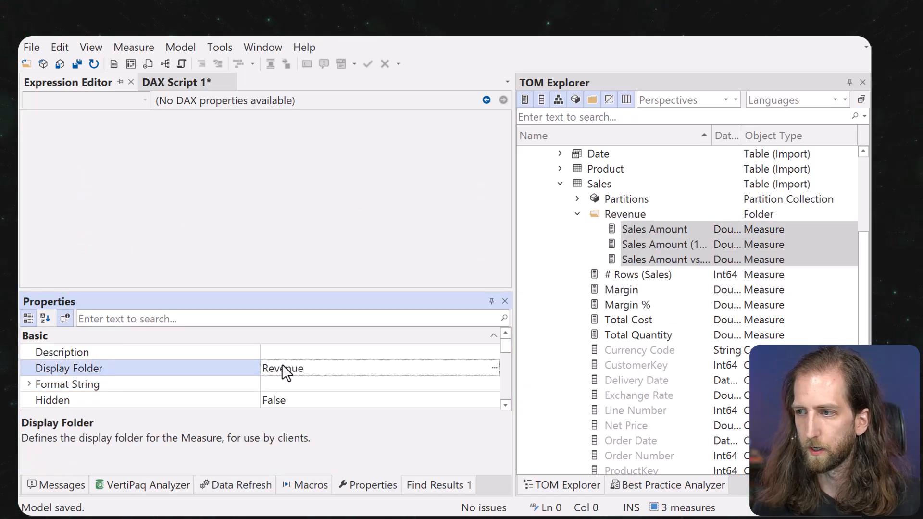
scroll(607, 222, "up", 2)
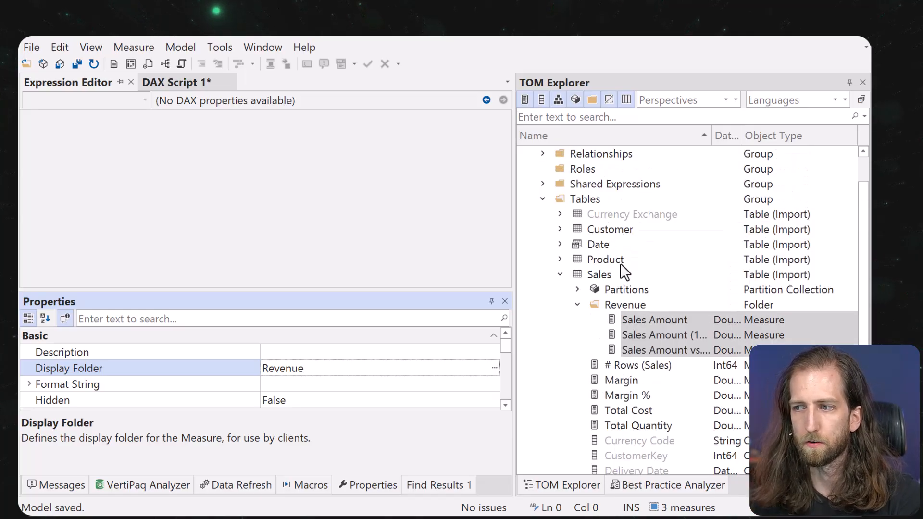
scroll(612, 284, "down", 3)
scroll(605, 276, "up", 2)
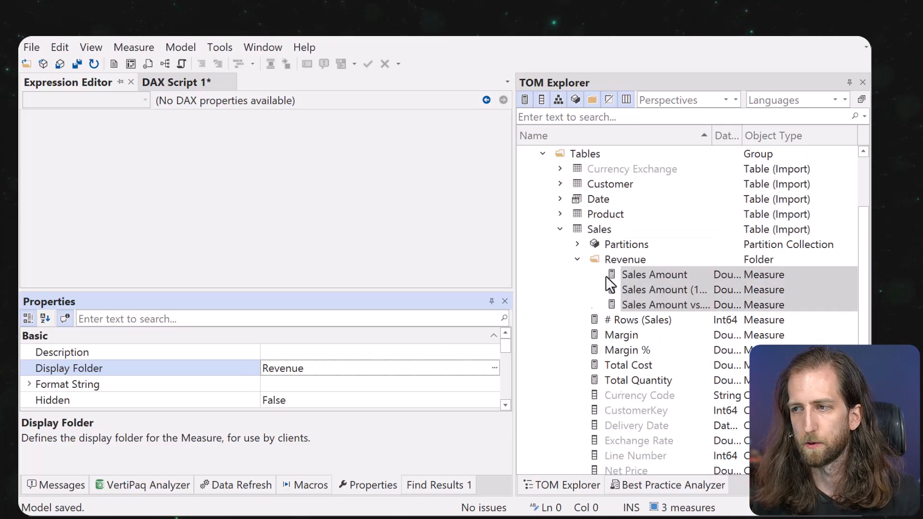
right_click(632, 274)
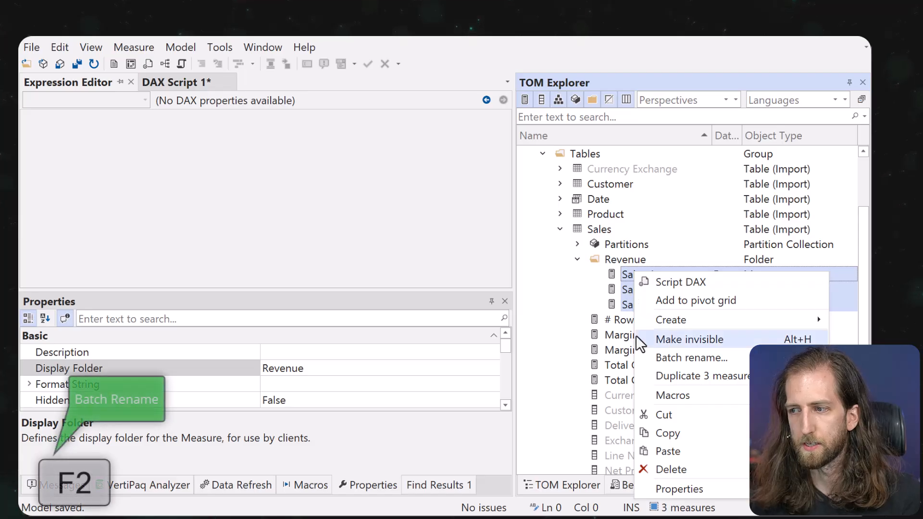
left_click(653, 356)
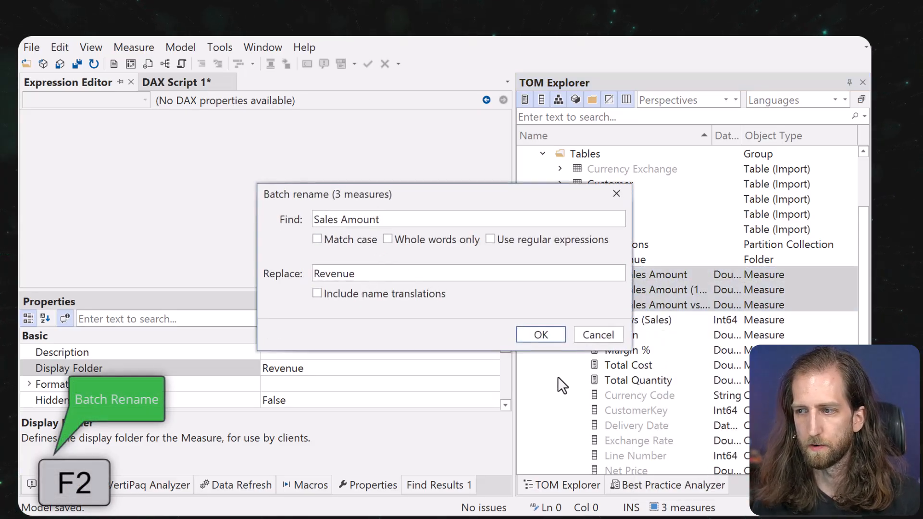
Apply the Sales Amount → Revenue batch rename, then bring up the Margin measure's expression.
left_click(540, 334)
left_click(629, 331)
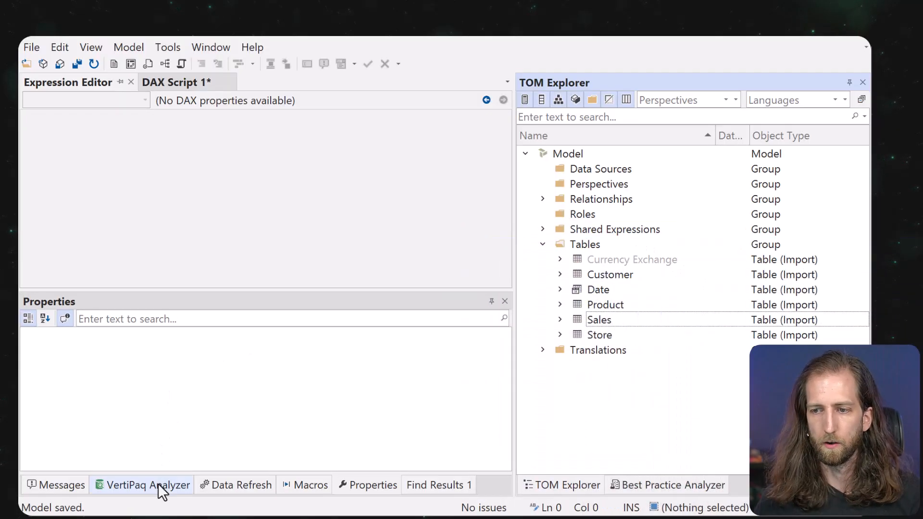
Collect VertiPaq column statistics showing Sales[Order Number] largest at 63.80%, with % Table removed.
left_click(158, 484)
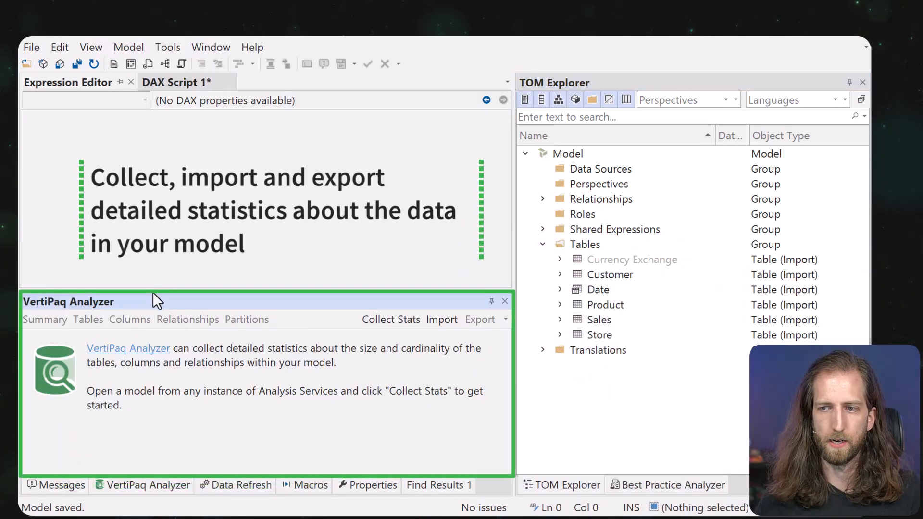
left_click(373, 318)
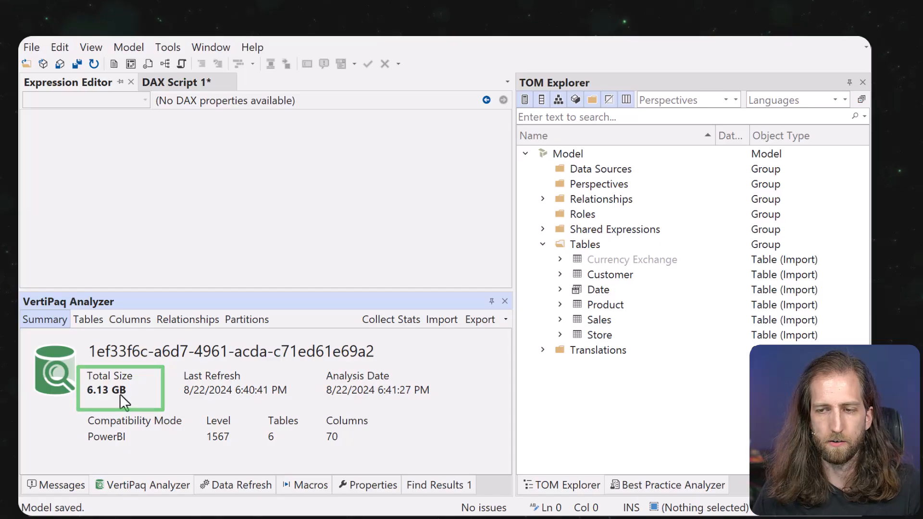
left_click(129, 321)
left_click_drag(189, 343, 157, 348)
left_click(146, 356)
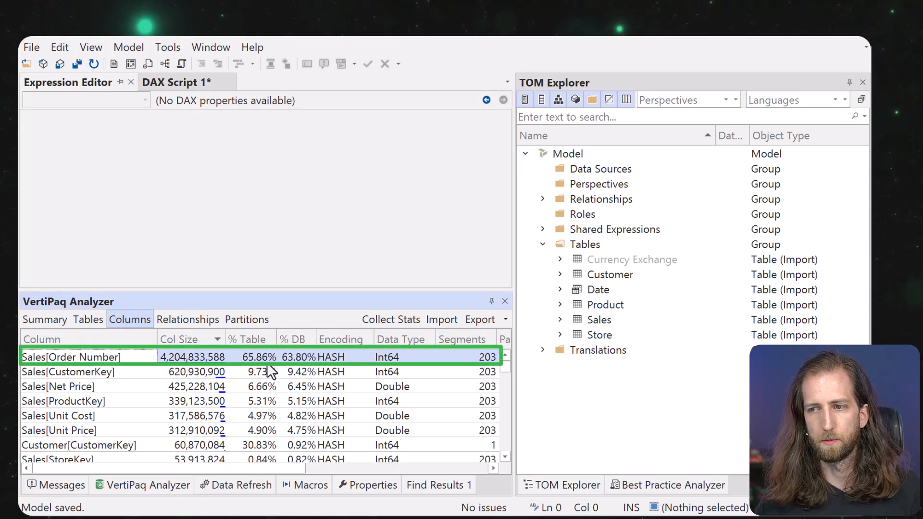
left_click_drag(260, 342, 255, 390)
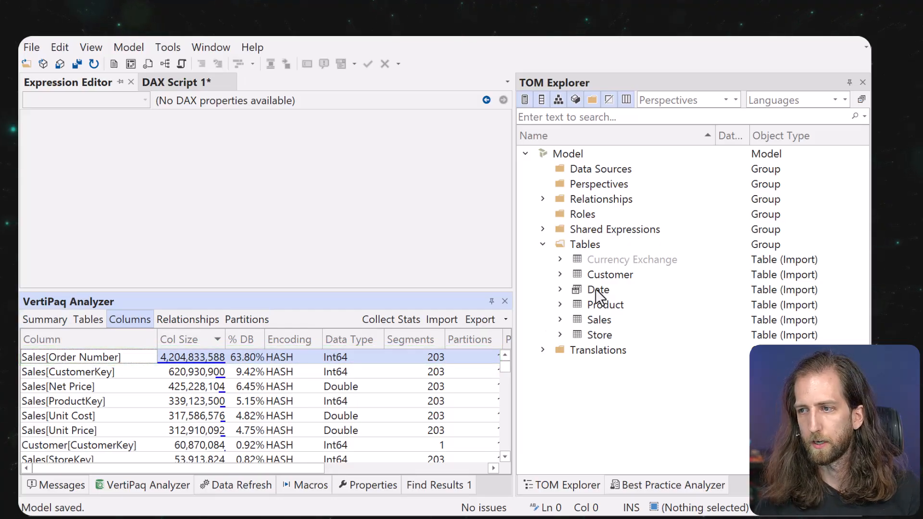
Preview the Sales table's 211,875,108 rows with Order Number widened, then expand Sales in the tree.
right_click(597, 319)
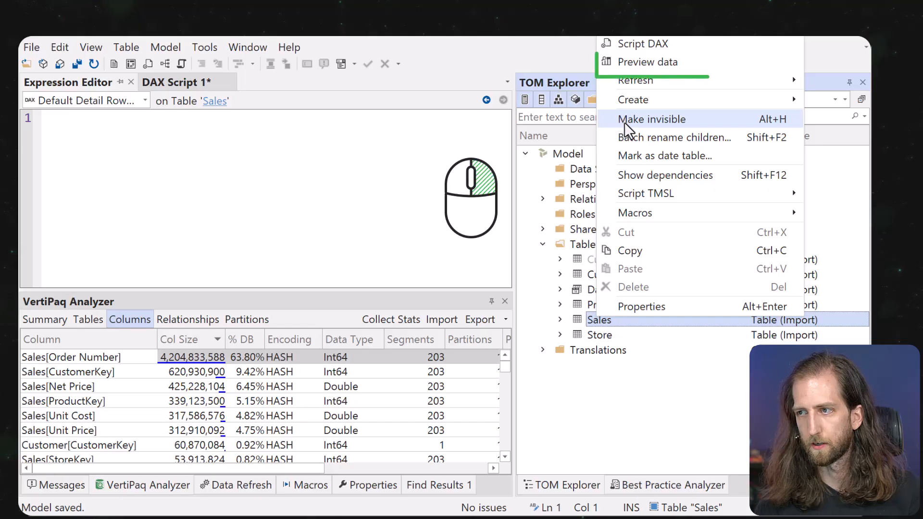
left_click(636, 62)
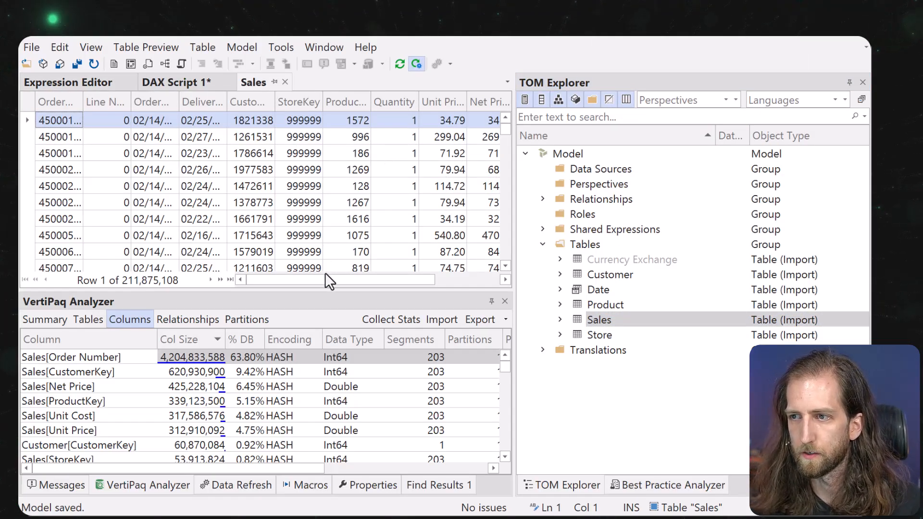
scroll(324, 277, "right", 2)
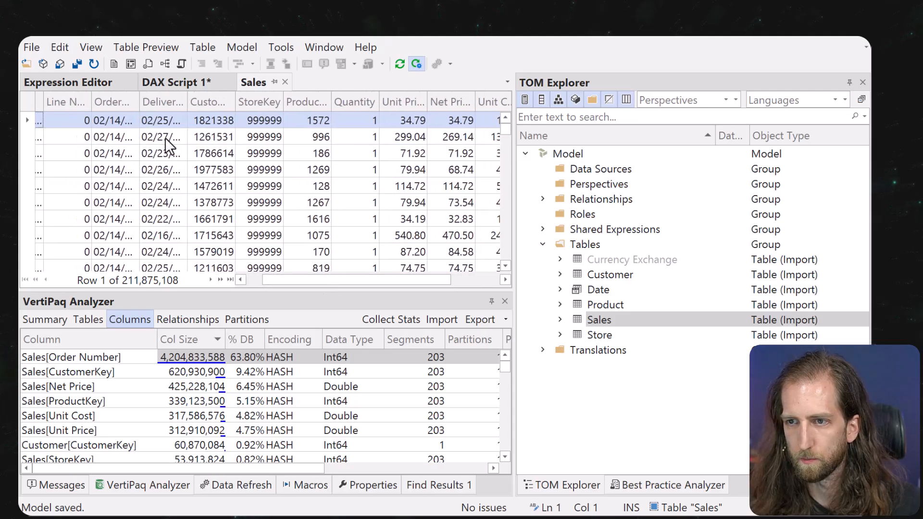
left_click_drag(412, 279, 366, 278)
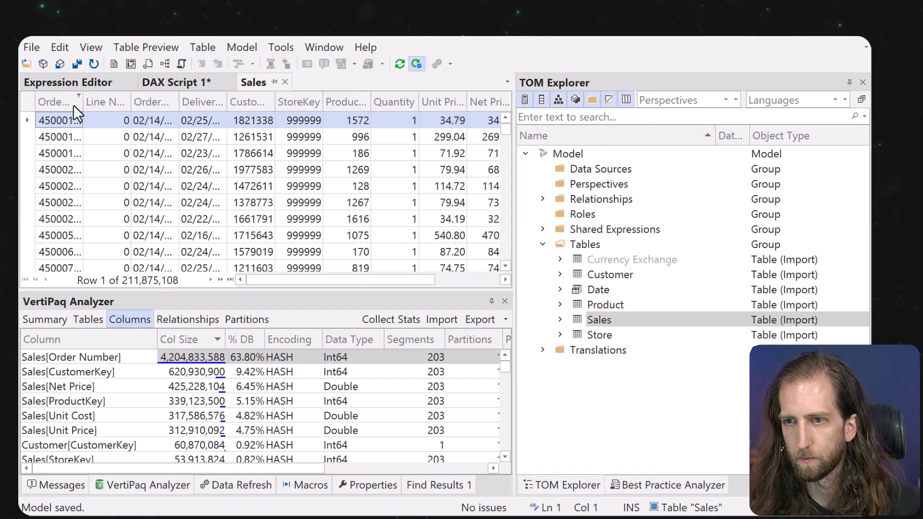
left_click_drag(84, 104, 115, 103)
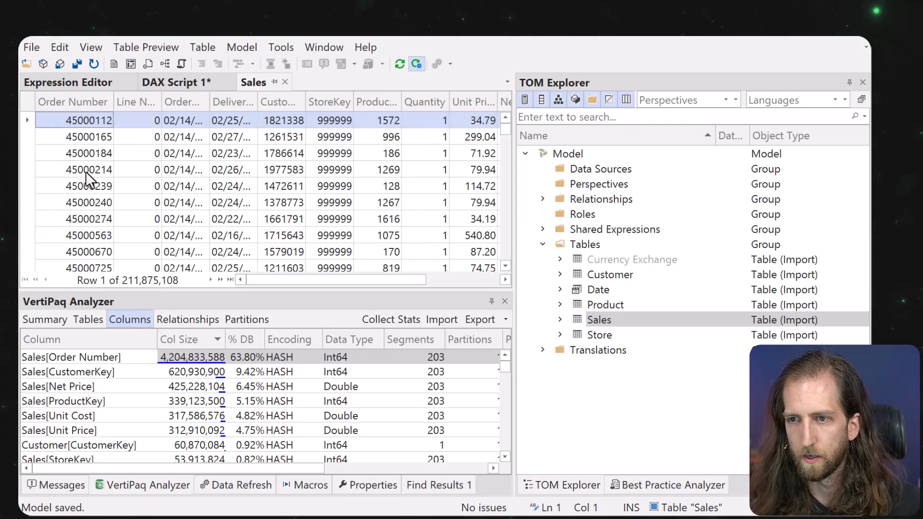
scroll(86, 181, "down", 2)
scroll(85, 192, "up", 2)
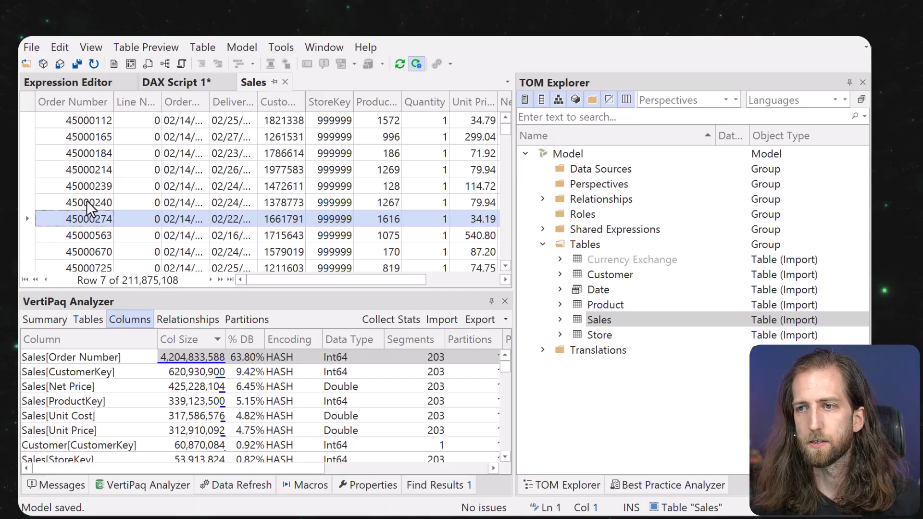
left_click(560, 319)
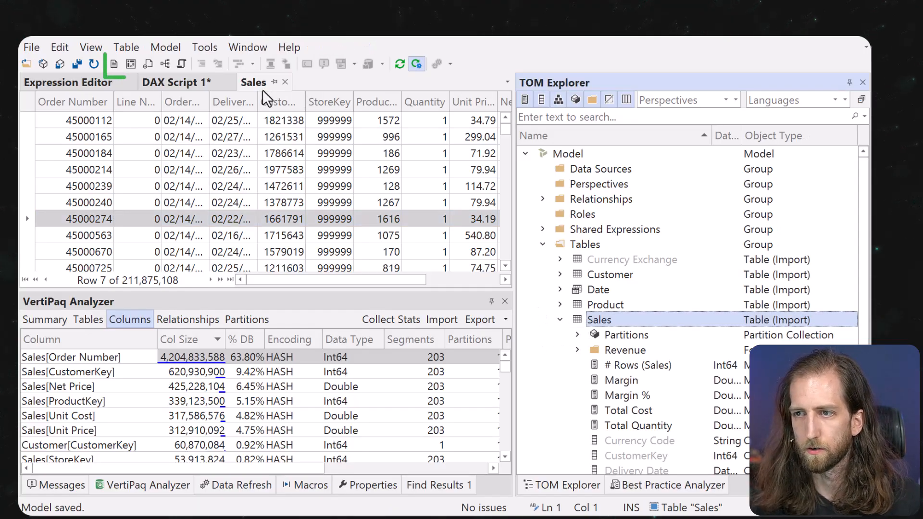
Write and run a new DAX query: EVALUATE VALUES('Sales'[Order Number]).
left_click(114, 64)
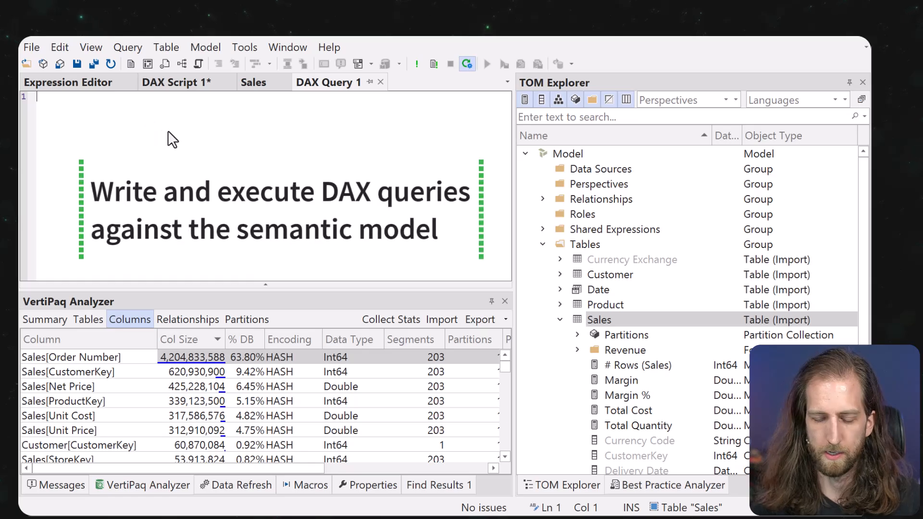
type("EVALUATE")
key("Tab")
key("Return")
key("Return")
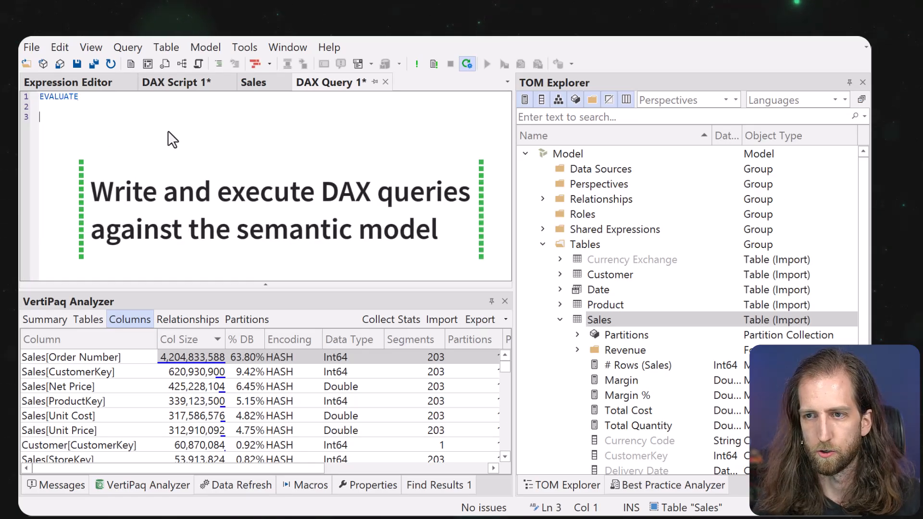
type("value")
key("Tab")
type("'")
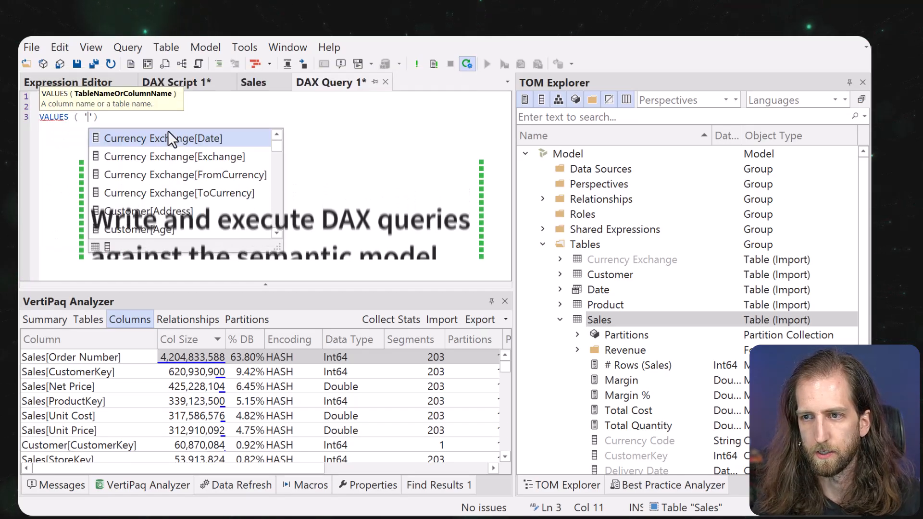
type("Sales'[Ord")
key("Down")
key("Tab")
type(")")
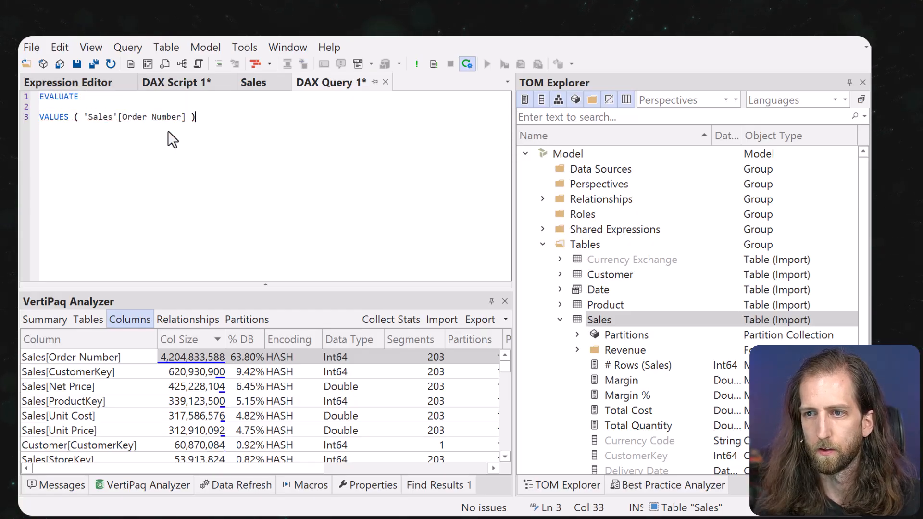
scroll(85, 165, "up", 3)
key("F5")
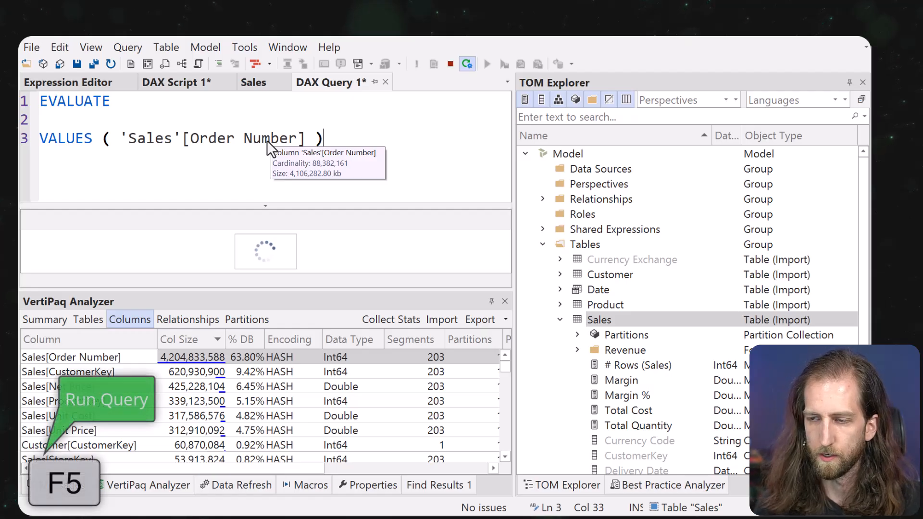
Resize the query and results panes, switch statistics to Summary, and cancel the running query.
left_click_drag(283, 206, 293, 181)
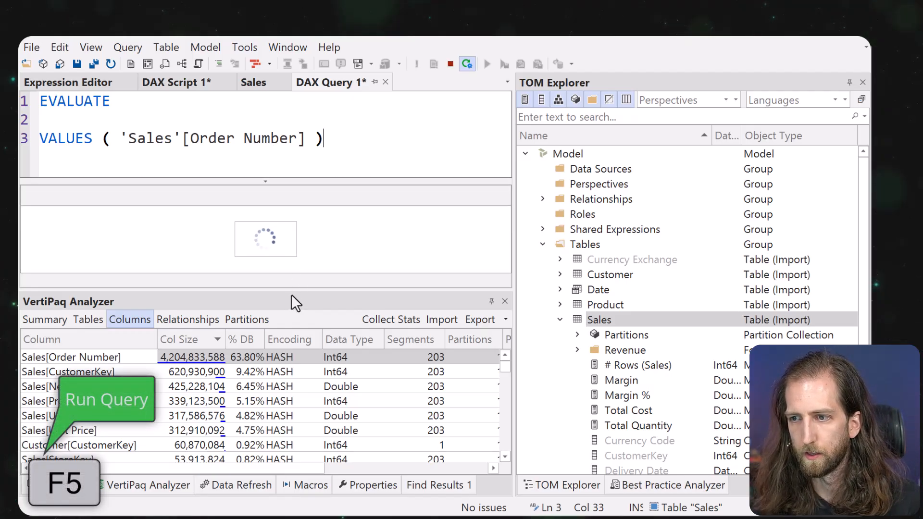
left_click_drag(295, 290, 294, 345)
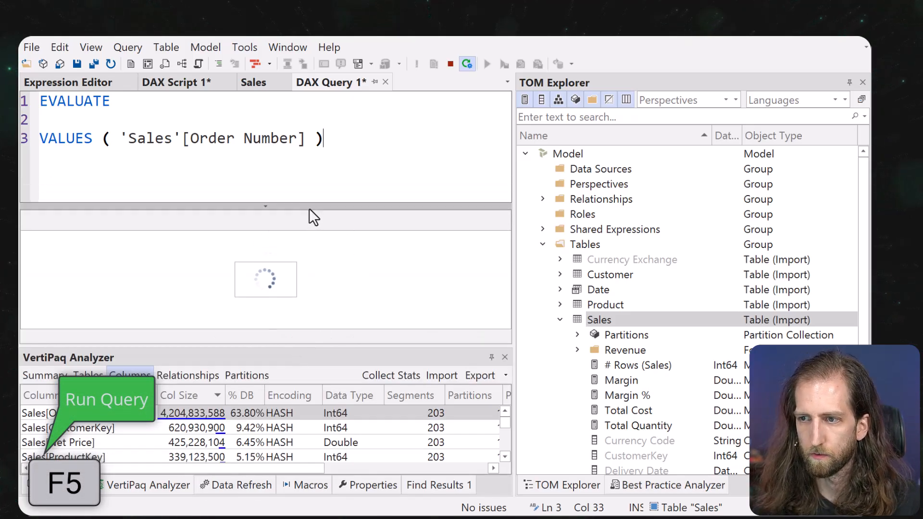
left_click_drag(310, 209, 280, 181)
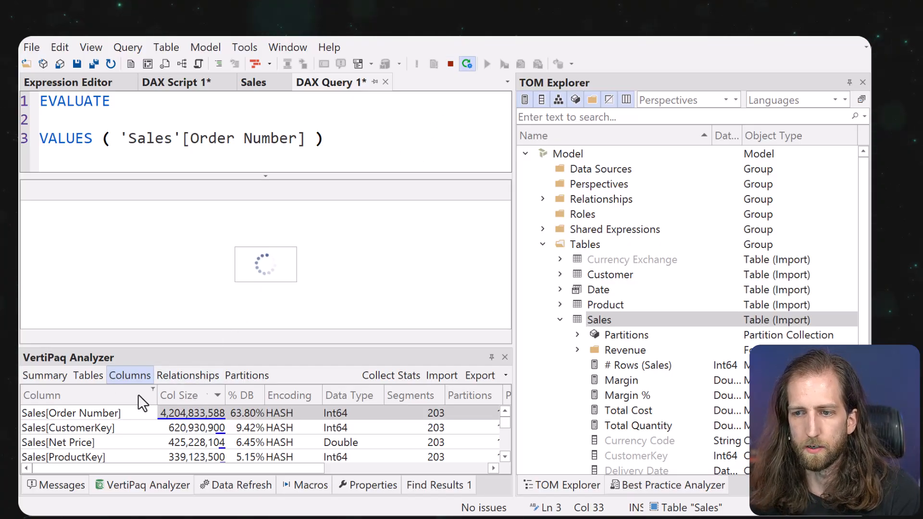
left_click(45, 375)
left_click(450, 64)
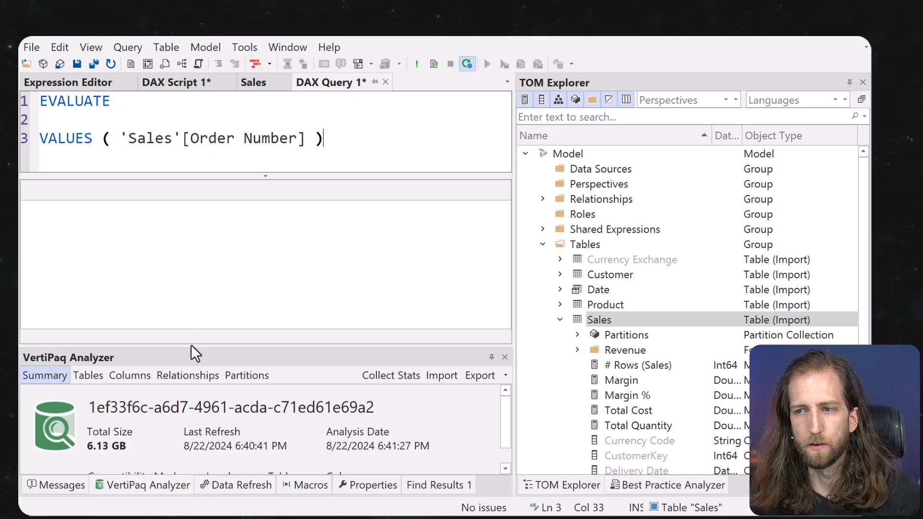
Enlarge the VertiPaq Summary panel to show compatibility mode, level, 6 tables and 70 columns.
left_click_drag(187, 346, 199, 308)
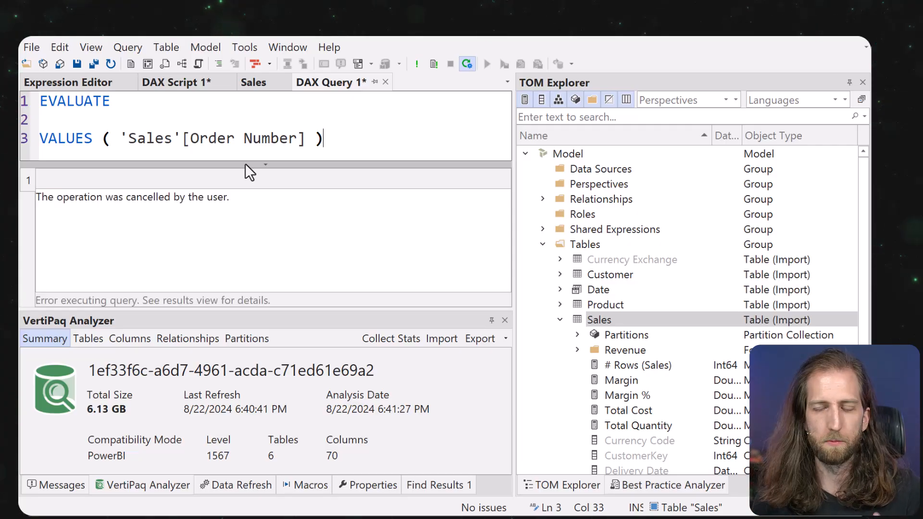
scroll(638, 329, "down", 1)
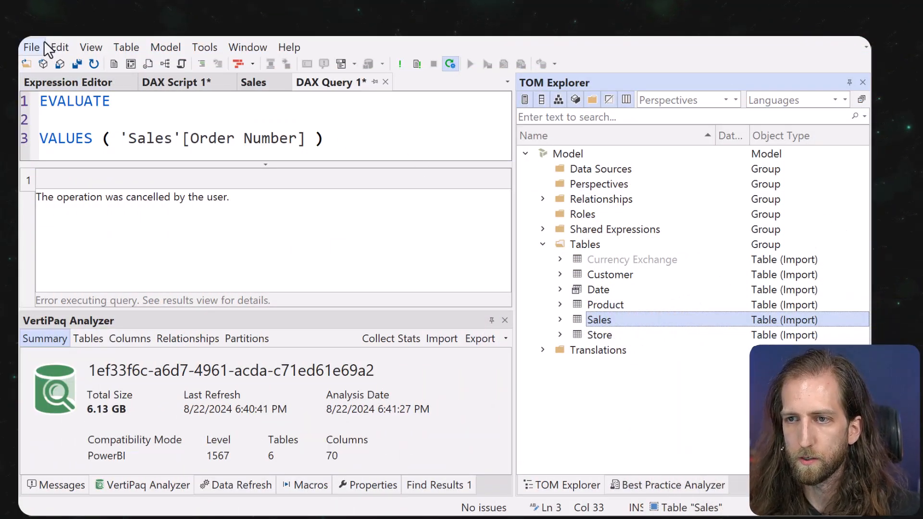
Close the current model, discarding unsaved changes.
left_click(32, 47)
left_click(45, 140)
left_click(444, 318)
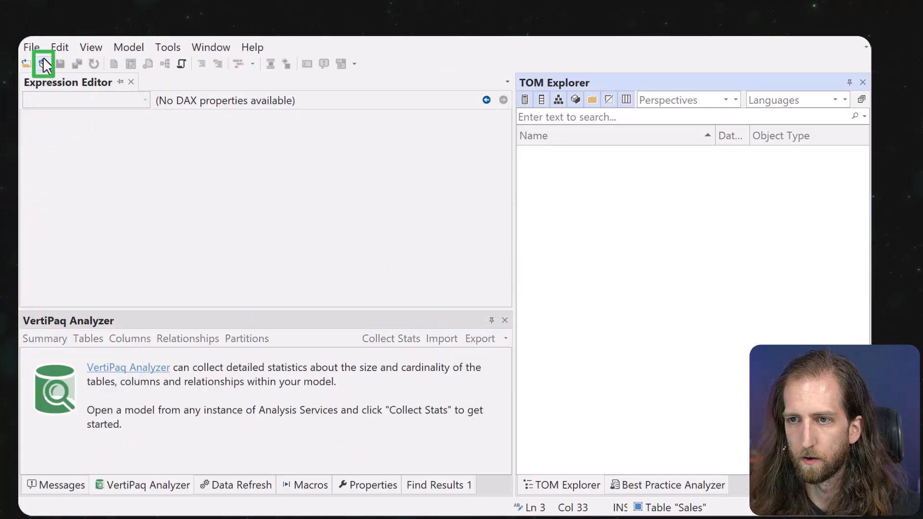
Load the Contoso 100M database from the contoso-dev server.
left_click(43, 64)
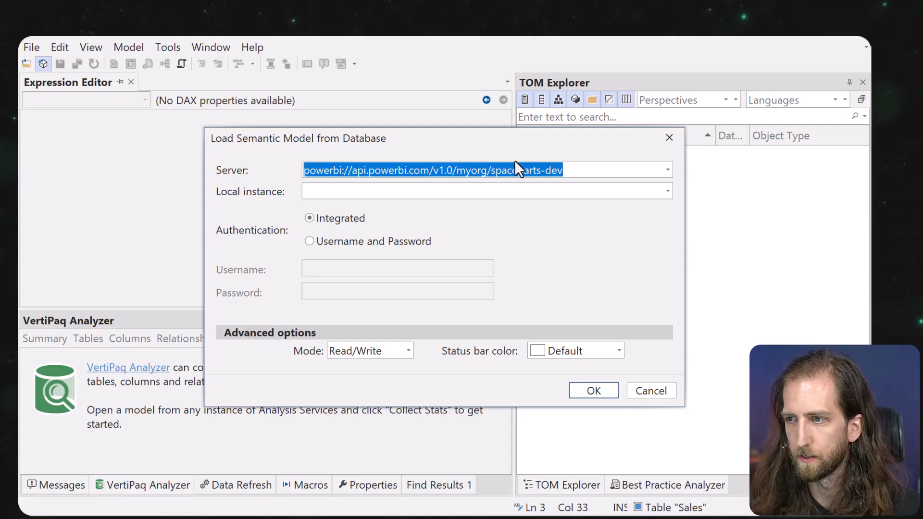
left_click(510, 168)
left_click_drag(491, 171, 634, 187)
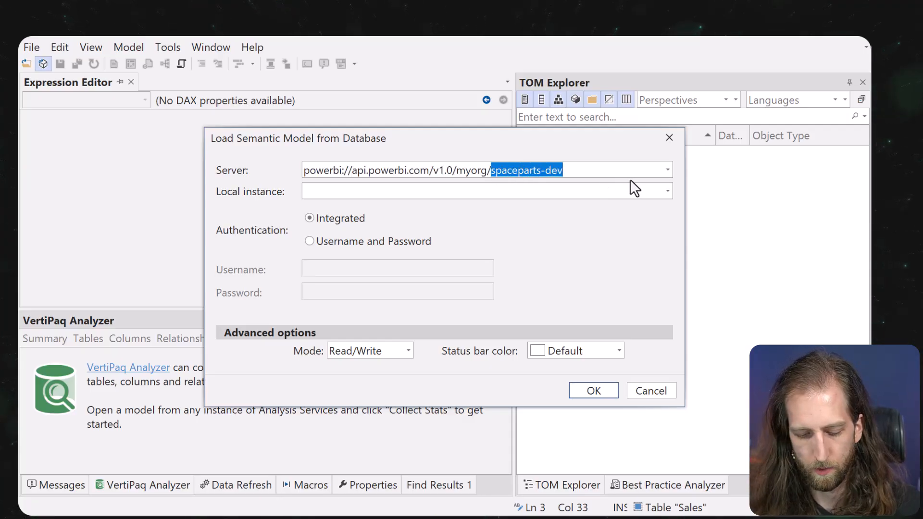
type("contoso-dev")
key("Return")
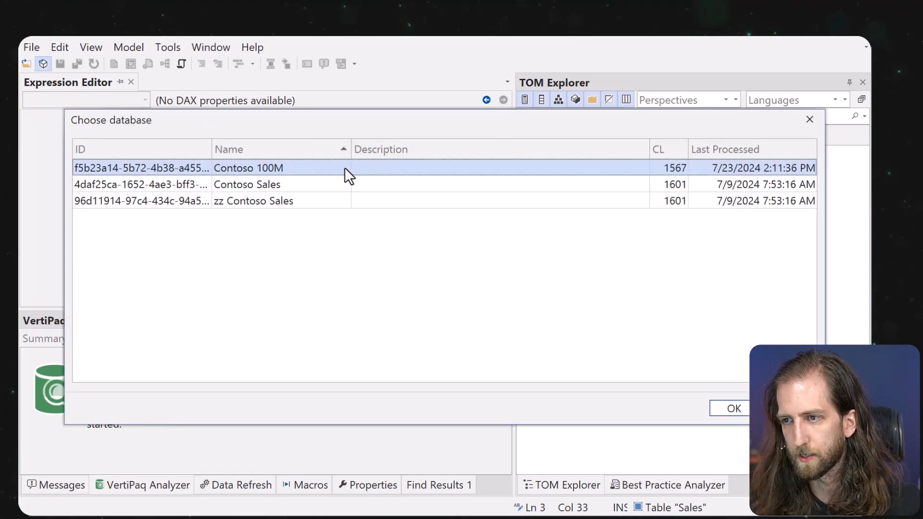
double_click(338, 167)
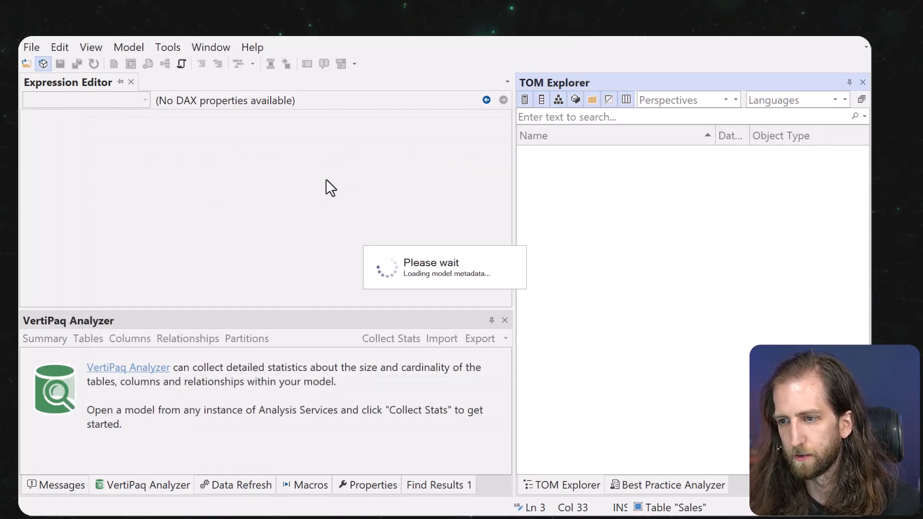
Collect size statistics and view per-column sizes, highlighting Sales[Order Number] at 63.83%.
left_click(390, 345)
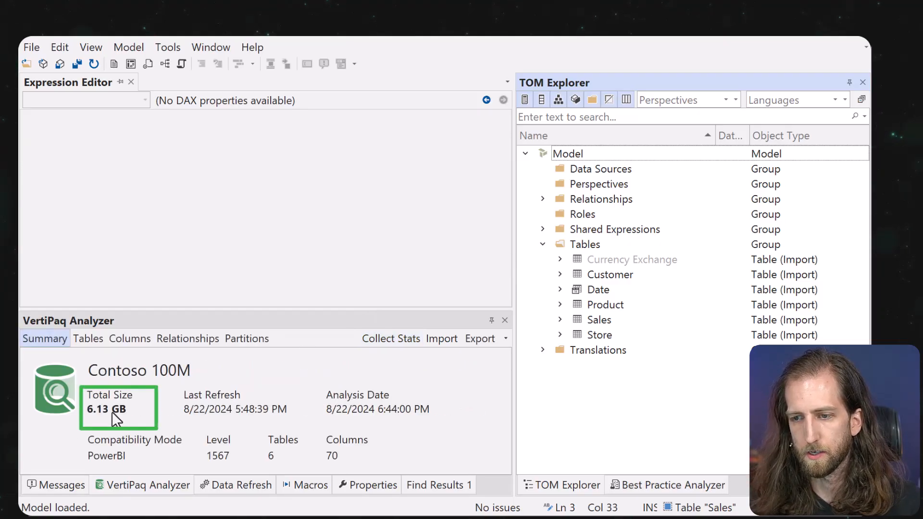
left_click(142, 336)
left_click(128, 377)
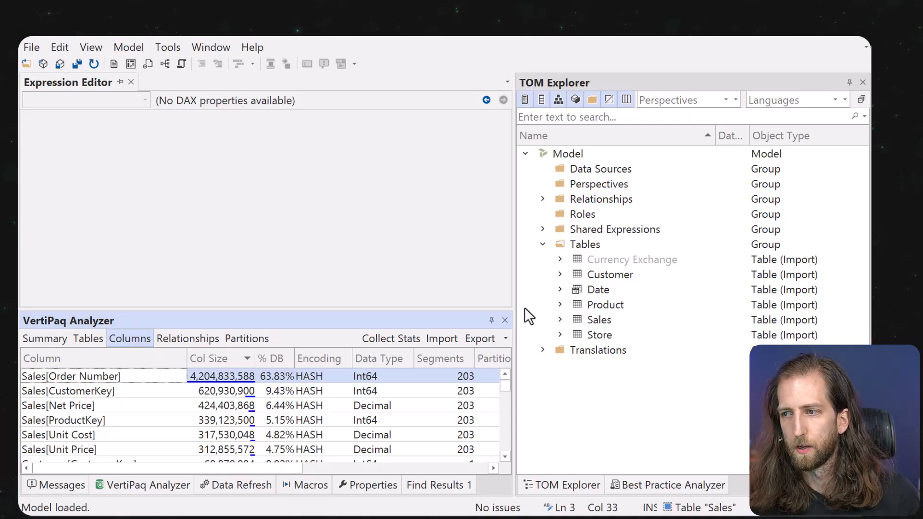
Expand the Product table and load its partition's M query in the Expression Editor.
left_click(560, 305)
left_click(577, 320)
left_click(590, 334)
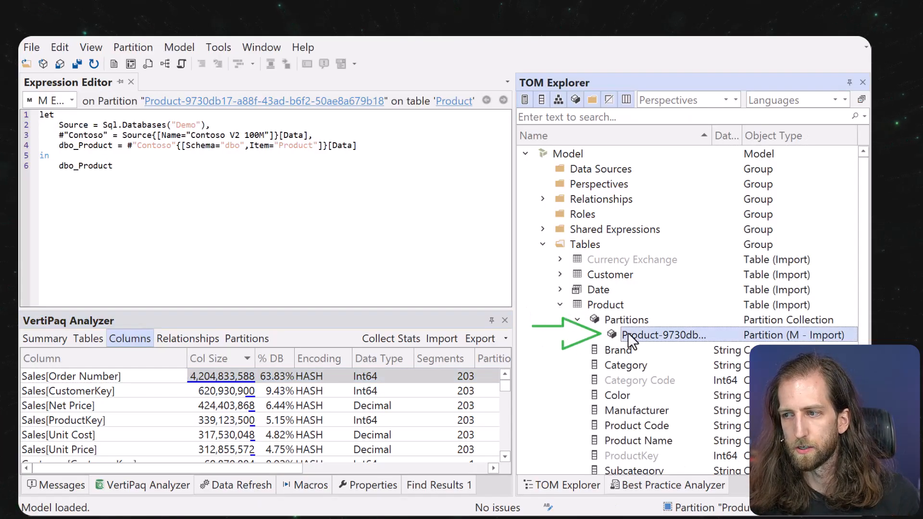
left_click(180, 146)
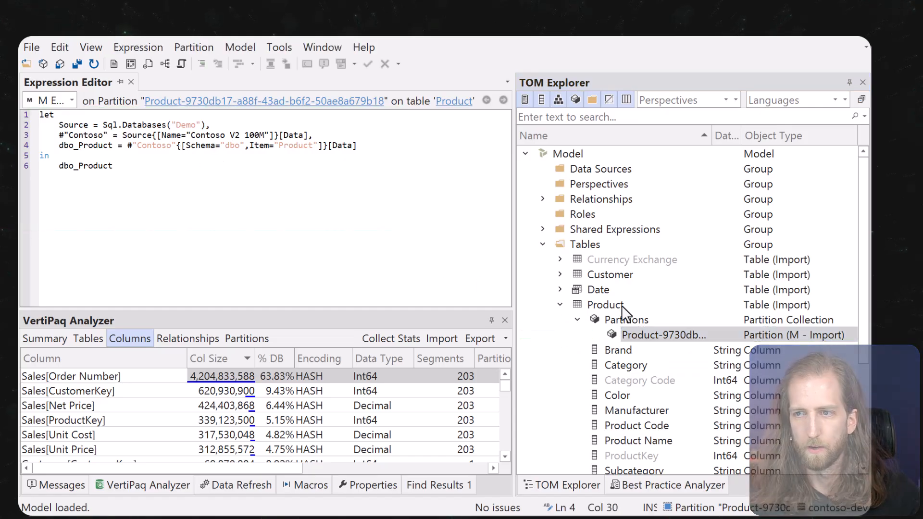
Reformat the Product partition's Power Query code and review its Data Source step.
right_click(663, 334)
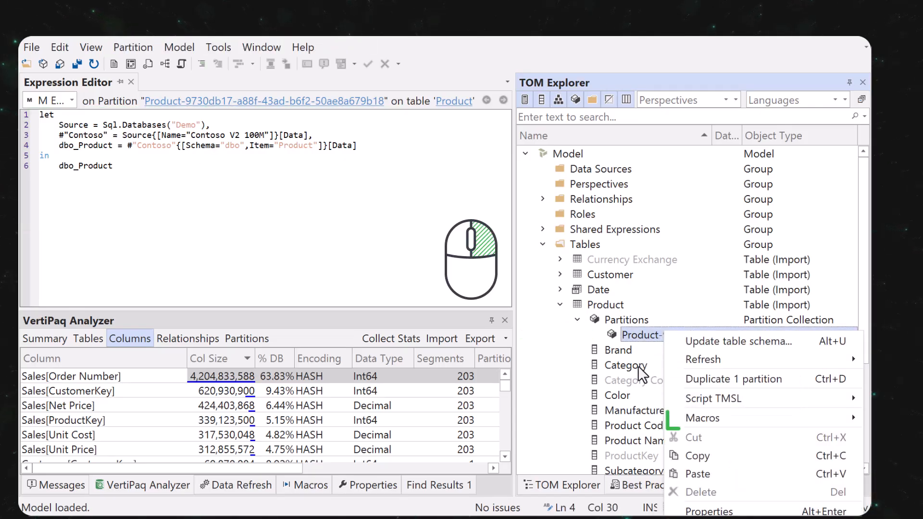
mouse_move(668, 418)
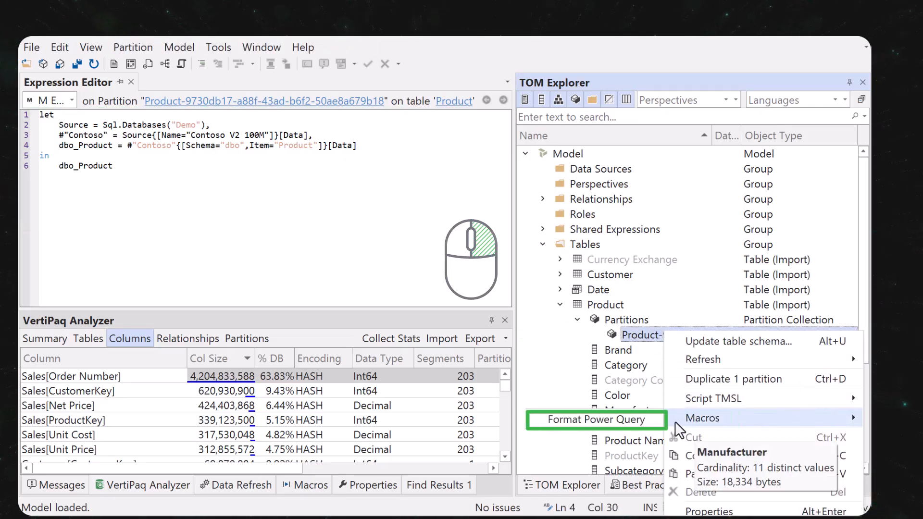
left_click(634, 426)
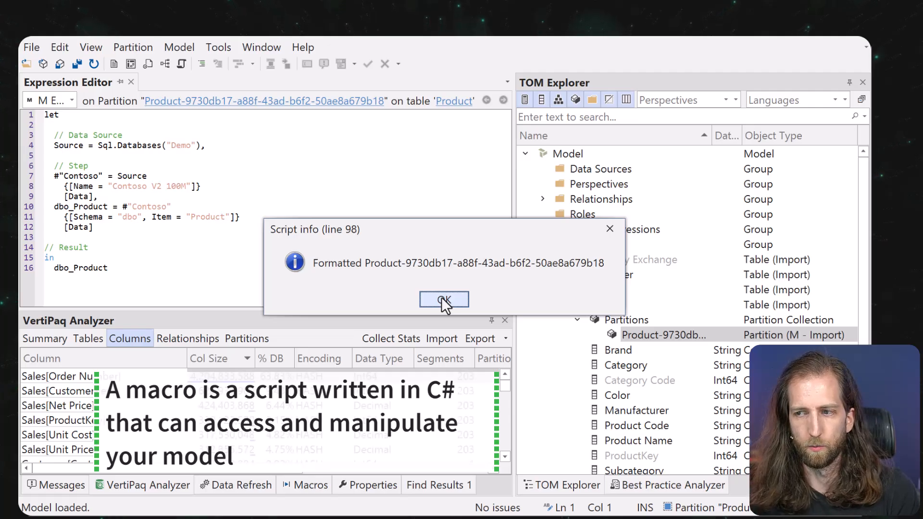
left_click(444, 300)
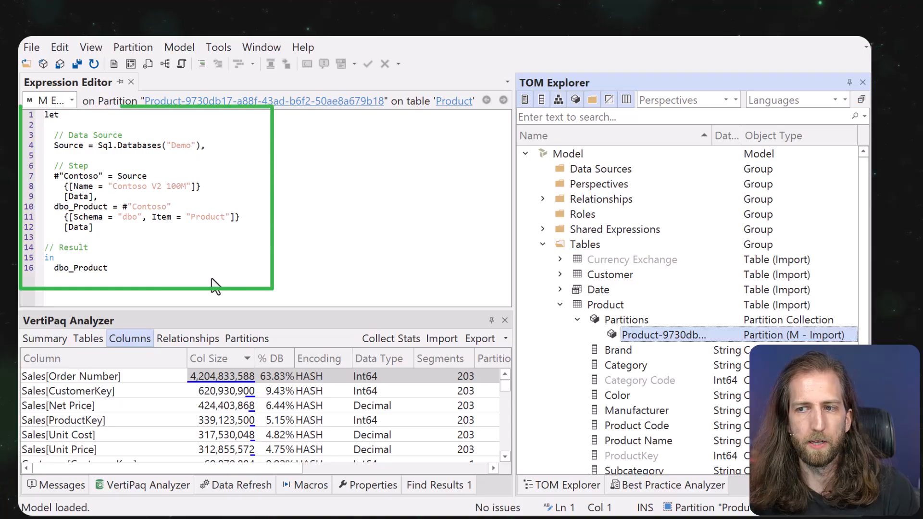
left_click(102, 244)
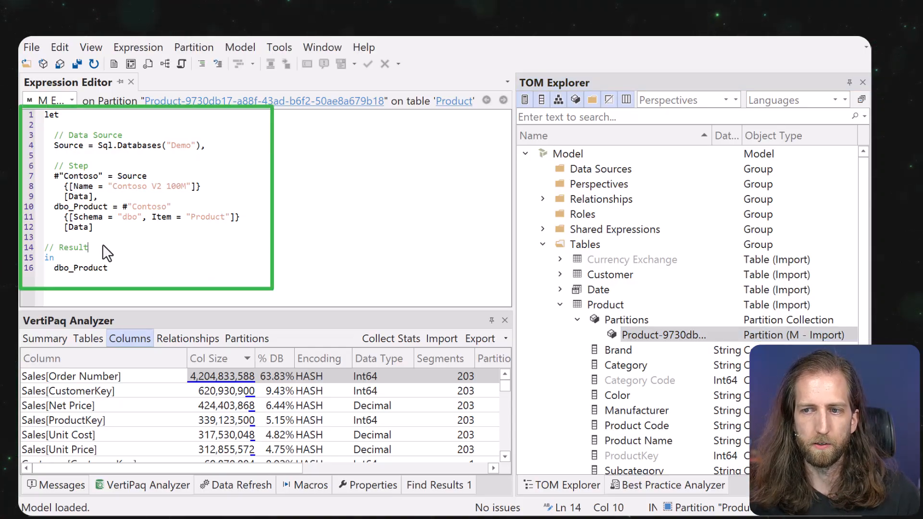
left_click(117, 163)
left_click(132, 139)
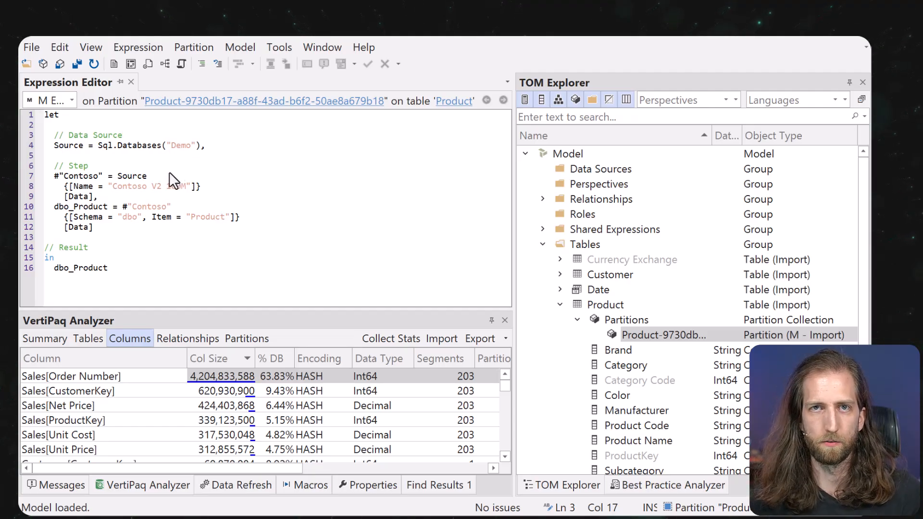
Create a diagram of Sales with Customer, Product, Store and Date, auto-arranged.
left_click(562, 303)
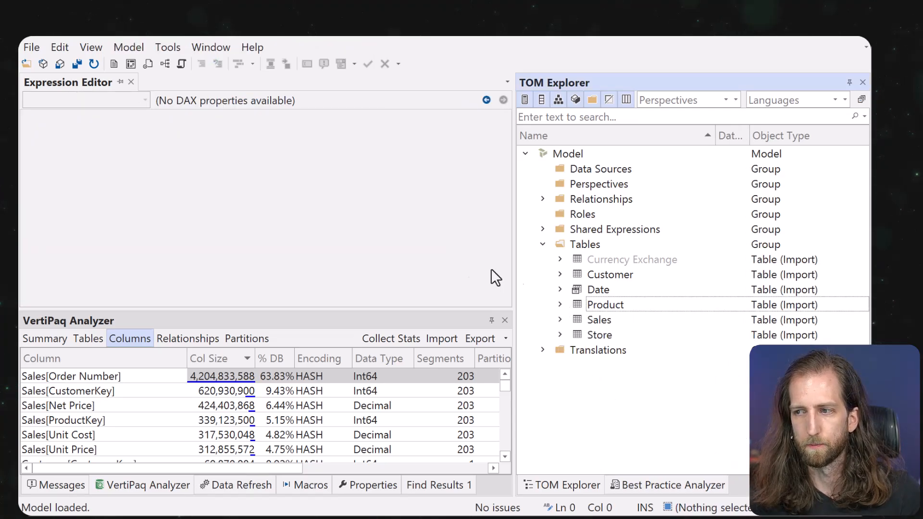
left_click(166, 65)
left_click_drag(605, 321, 308, 209)
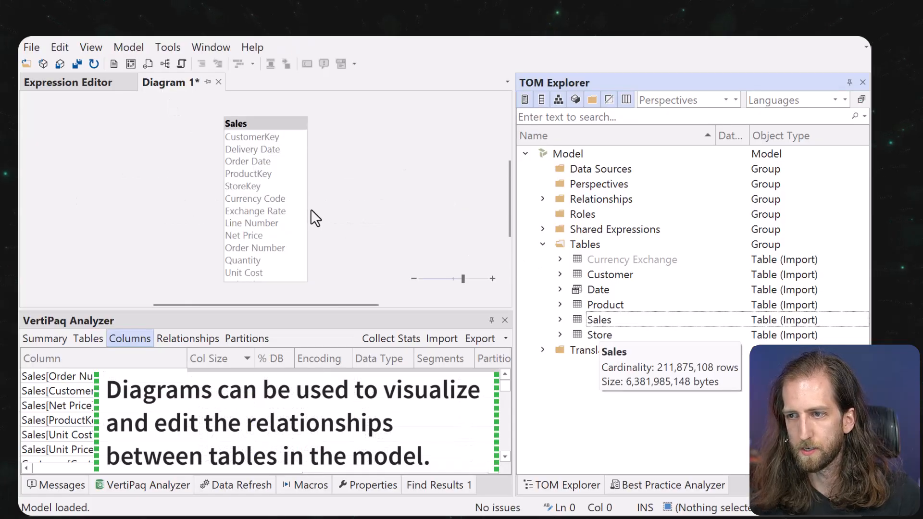
right_click(283, 126)
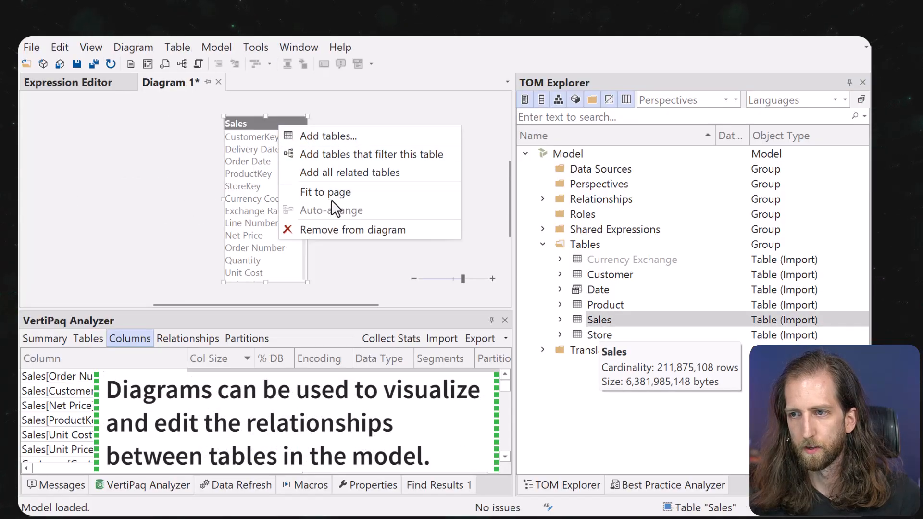
left_click(336, 173)
right_click(315, 232)
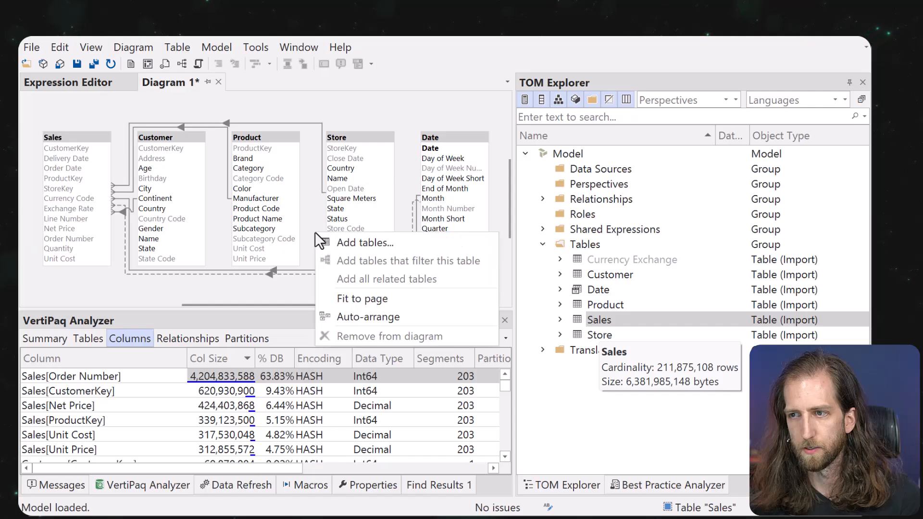
left_click(365, 315)
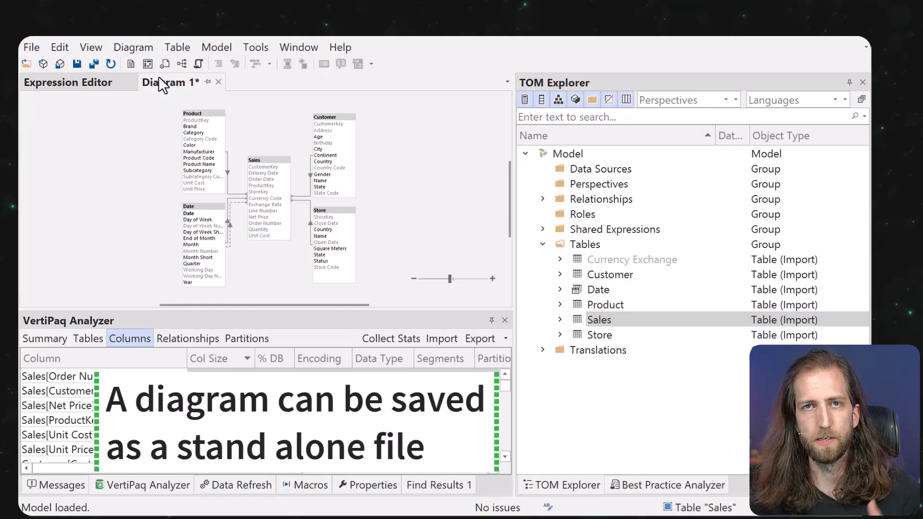
left_click(234, 193)
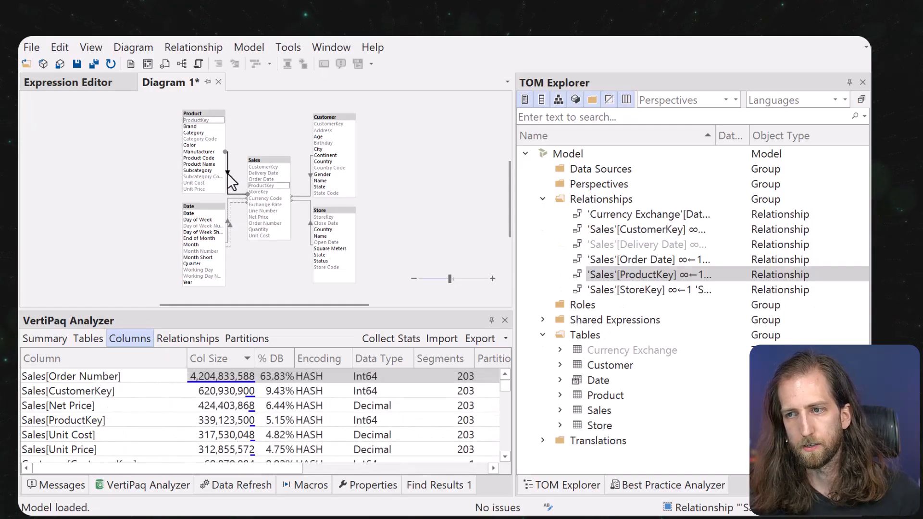
right_click(227, 172)
left_click(259, 235)
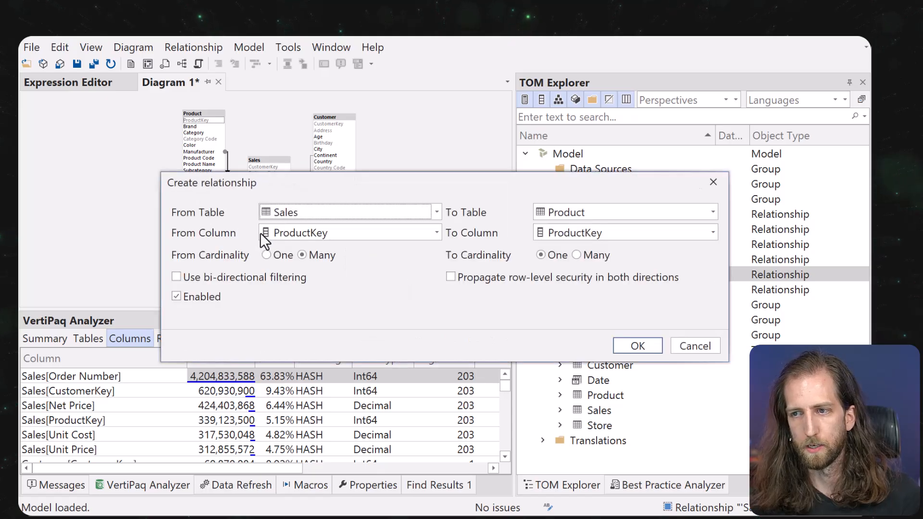
left_click(680, 348)
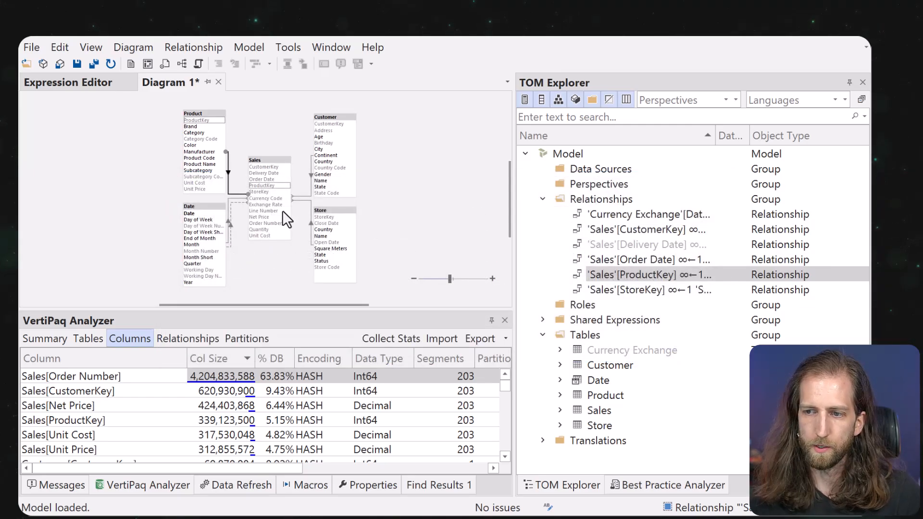
left_click(231, 371)
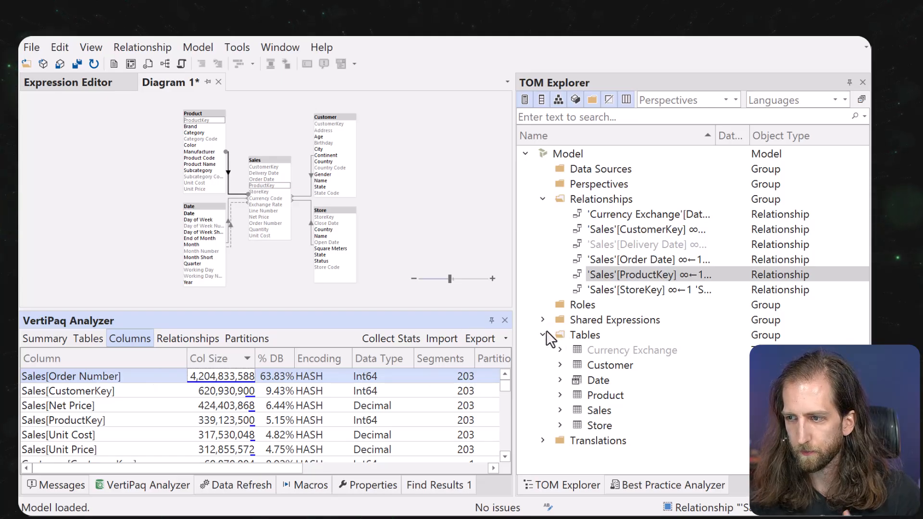
In the Best Practice Analyzer, review the standard rule collection, then show ignored rules.
left_click(648, 479)
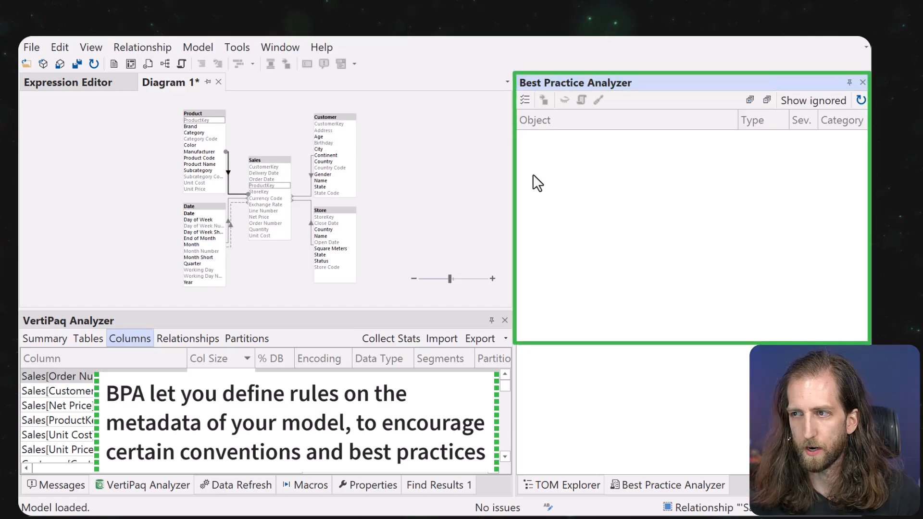
left_click(529, 102)
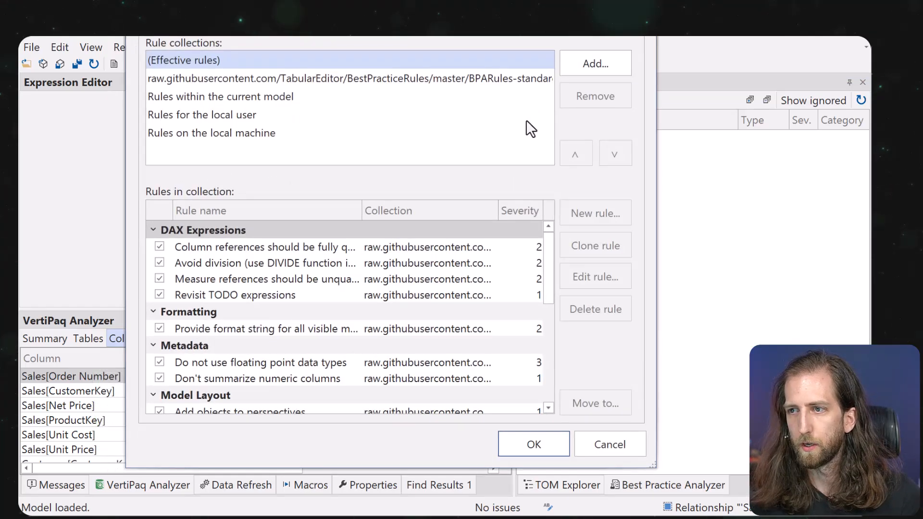
left_click(279, 81)
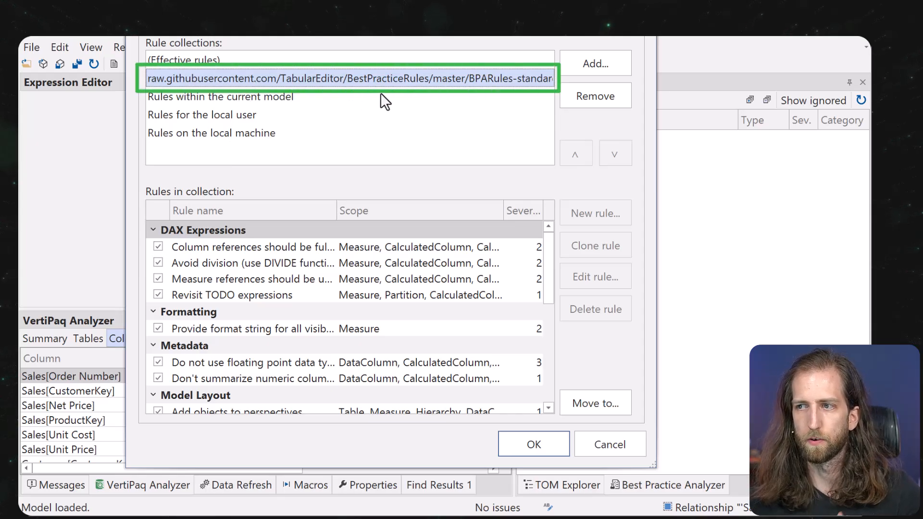
left_click(534, 444)
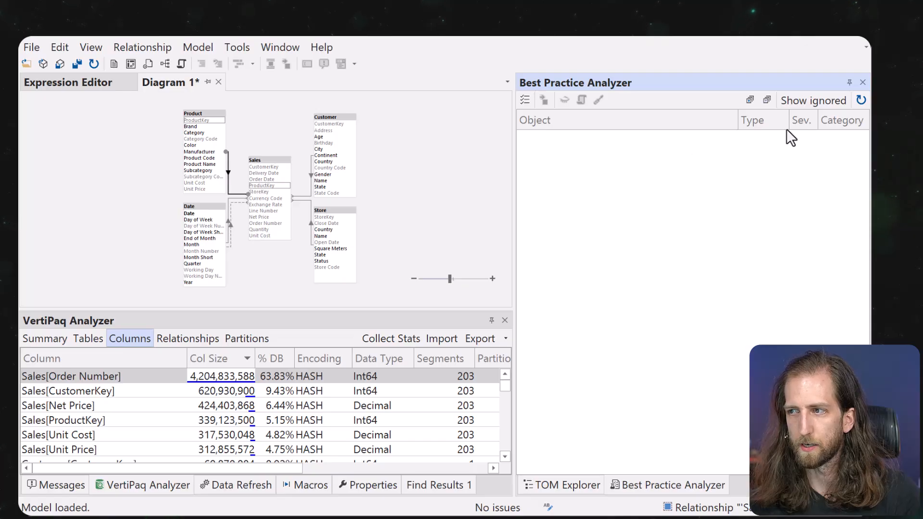
left_click(796, 102)
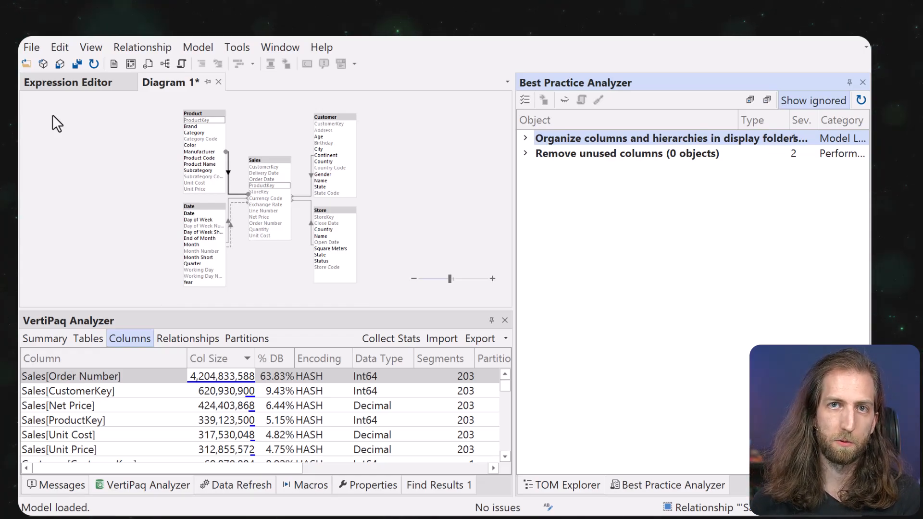
Open a model from the database server, changing the workspace to spaceparts-dev.
left_click(31, 47)
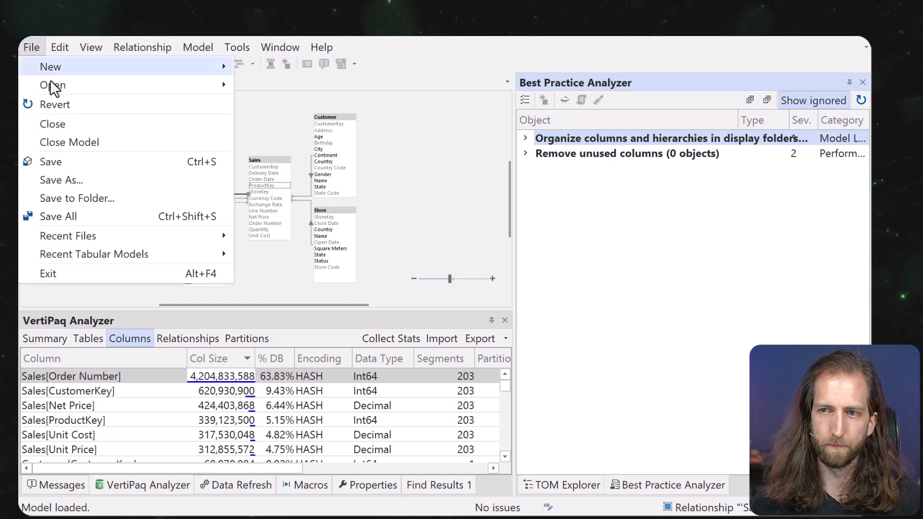
mouse_move(53, 87)
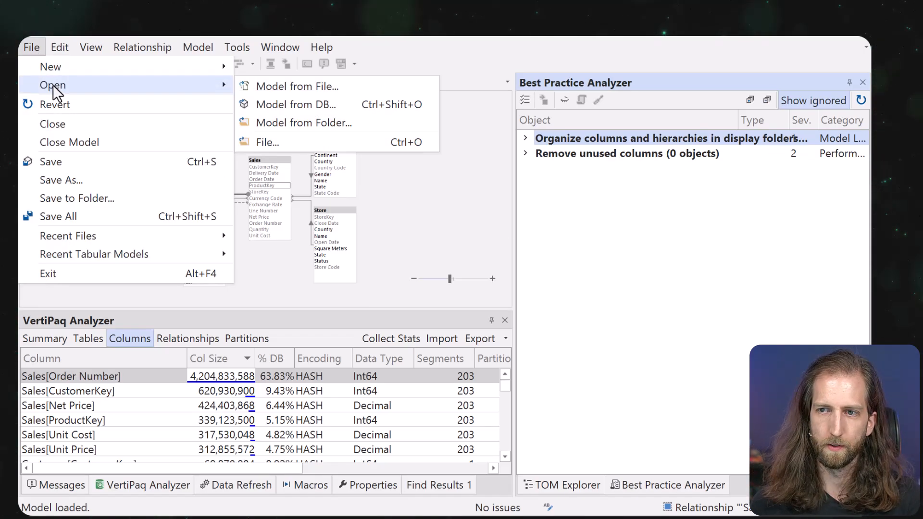
left_click(345, 105)
left_click(505, 169)
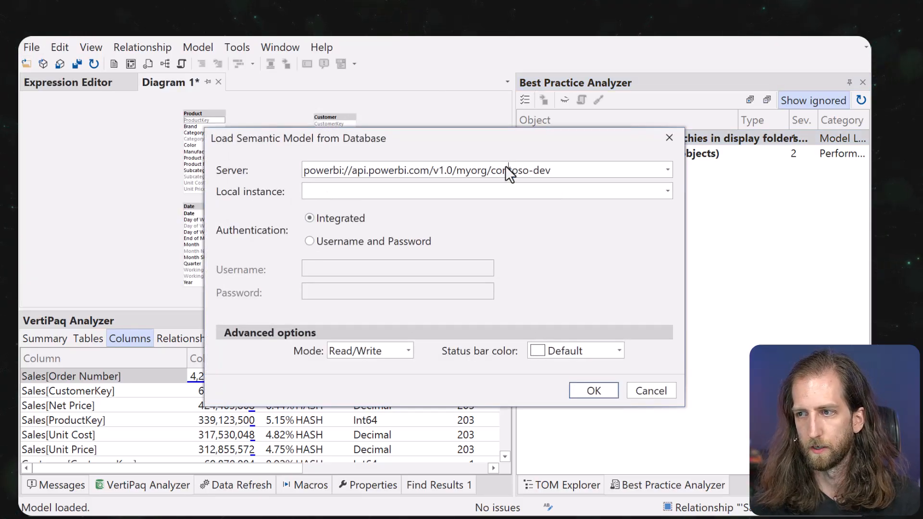
left_click_drag(495, 170, 618, 198)
key("BackSpace")
key("BackSpace")
type("spaceparts-dev")
key("Return")
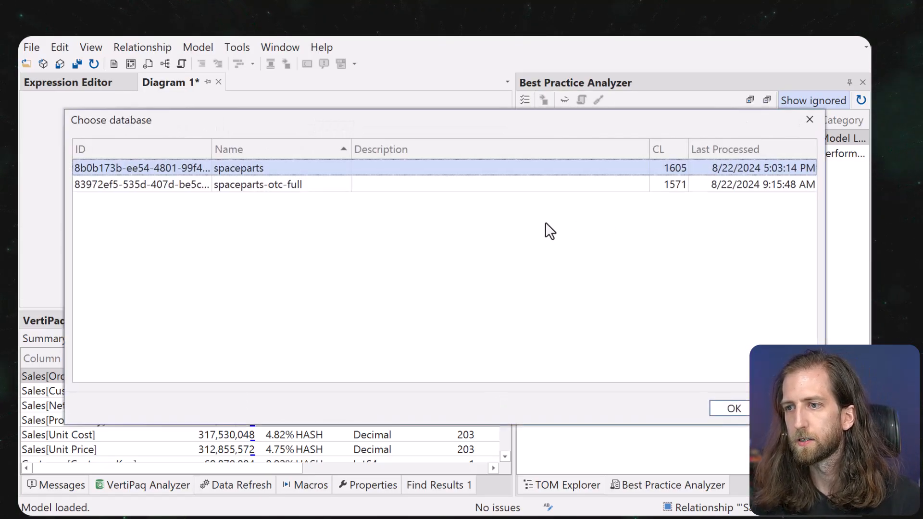
Load the spaceparts database without saving Diagram 1, and hide ignored rules.
double_click(384, 186)
left_click(442, 308)
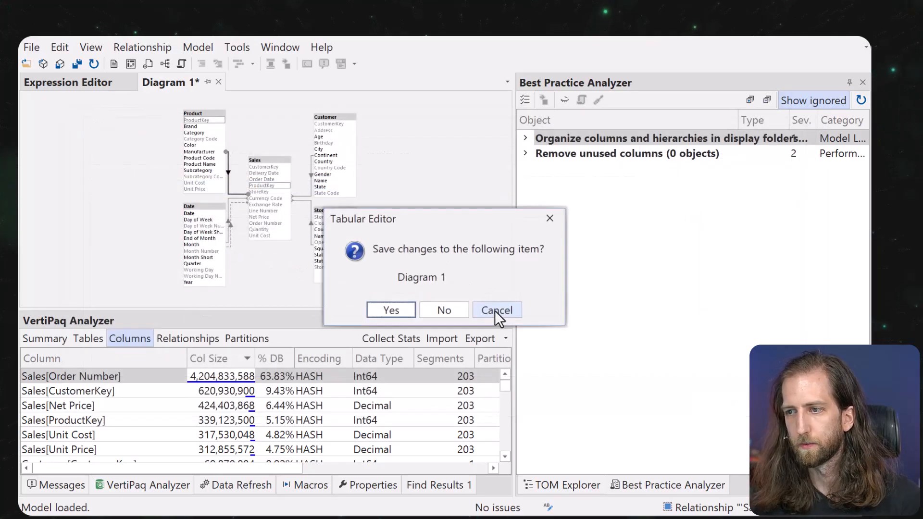
left_click(463, 315)
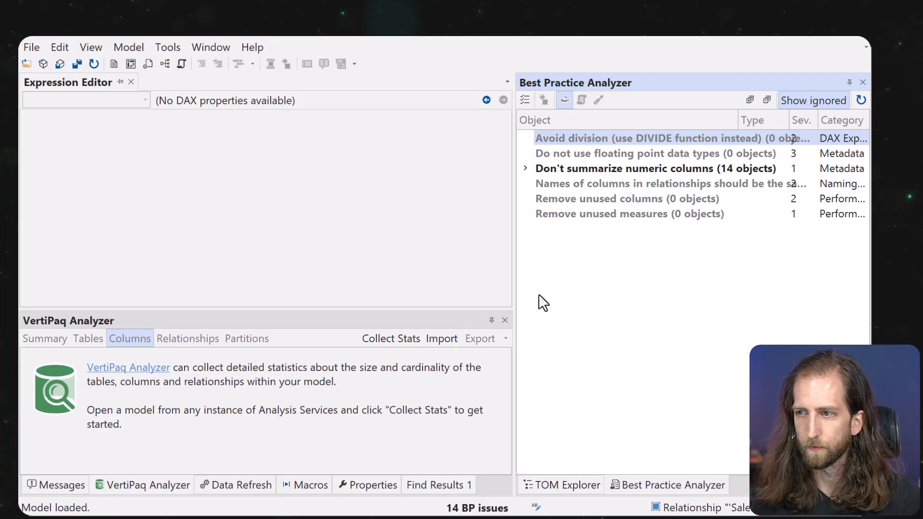
left_click(807, 99)
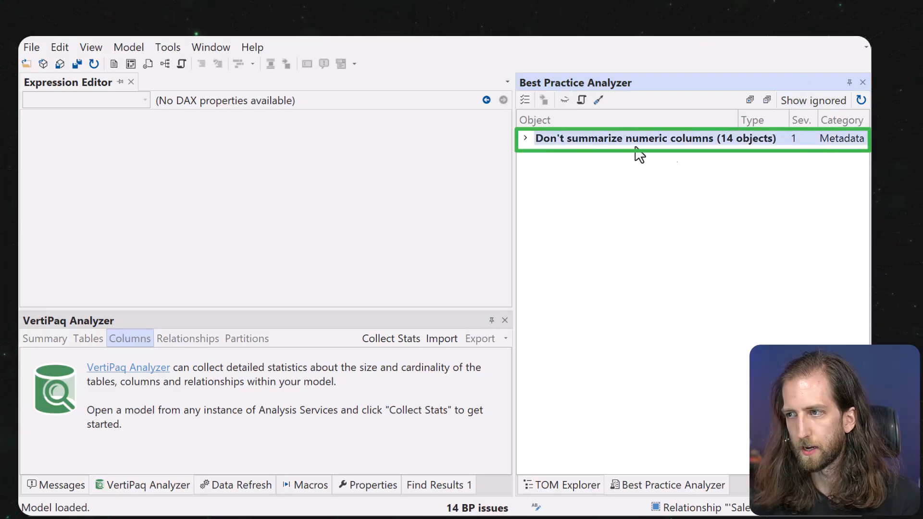
Build a new diagram of the Budget table with all related tables, auto-arranged.
left_click(554, 483)
left_click(560, 274)
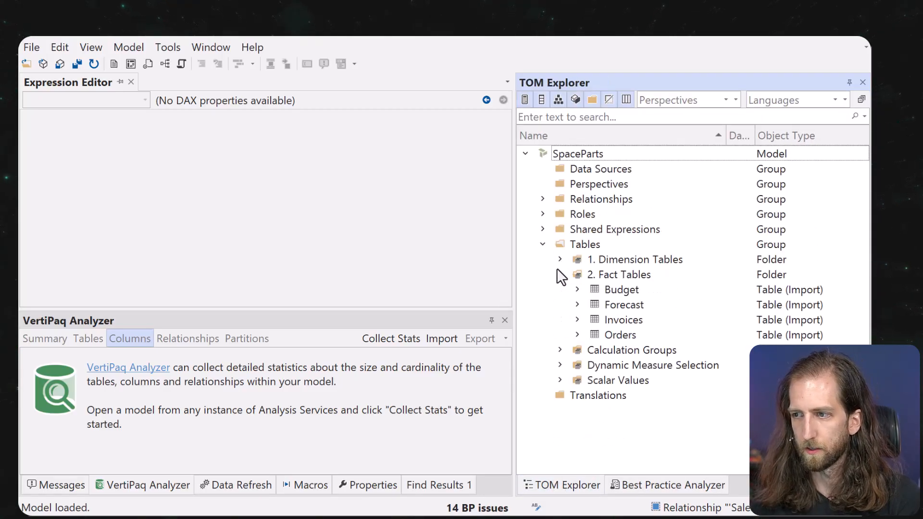
left_click(604, 304)
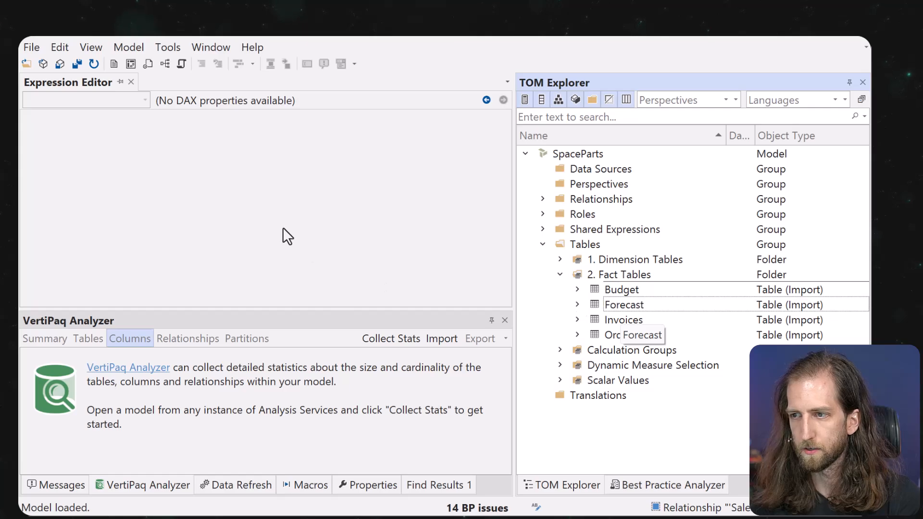
left_click(164, 64)
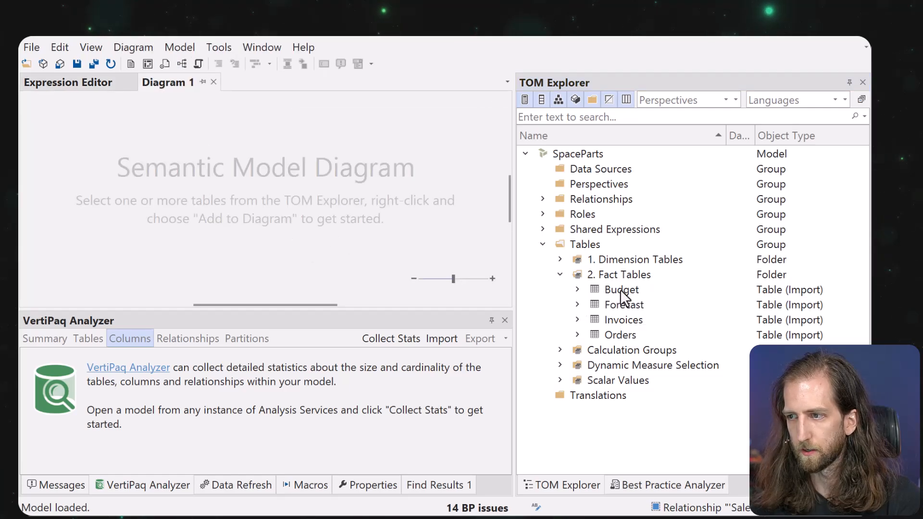
left_click_drag(620, 291, 278, 240)
right_click(248, 135)
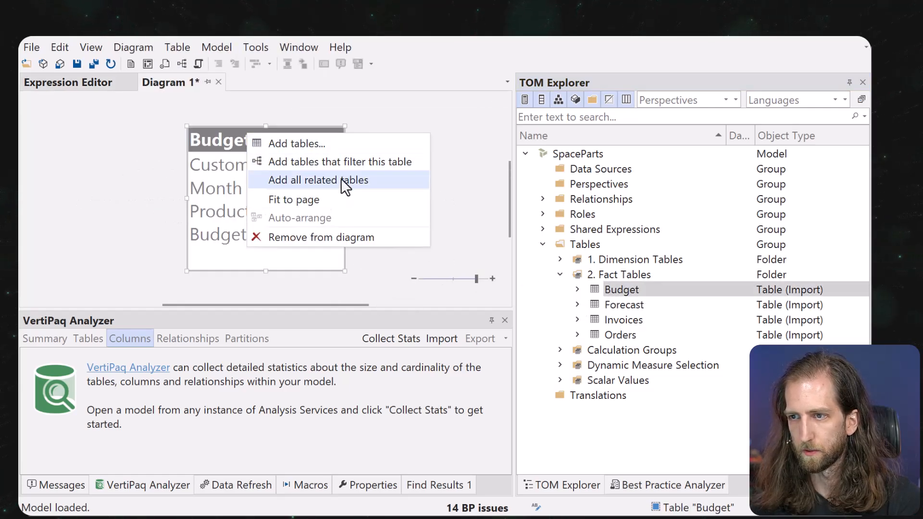
left_click(337, 180)
right_click(356, 185)
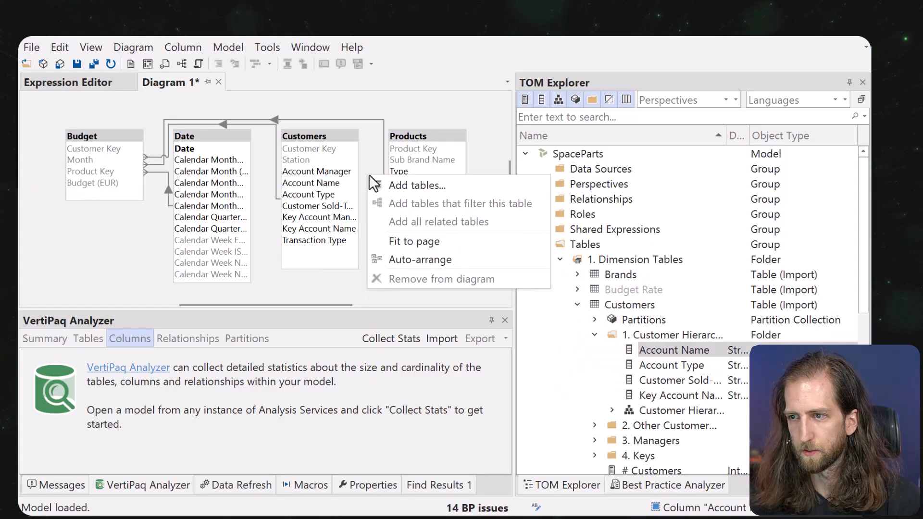
left_click(406, 270)
scroll(391, 224, "right", 4)
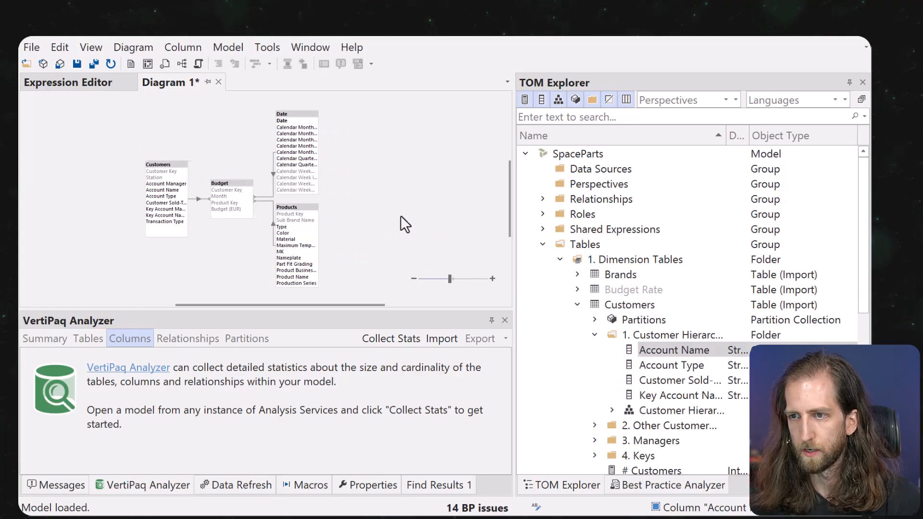
Build a second diagram of Forecast with Products, Date and Regions, auto-arranged.
left_click(197, 63)
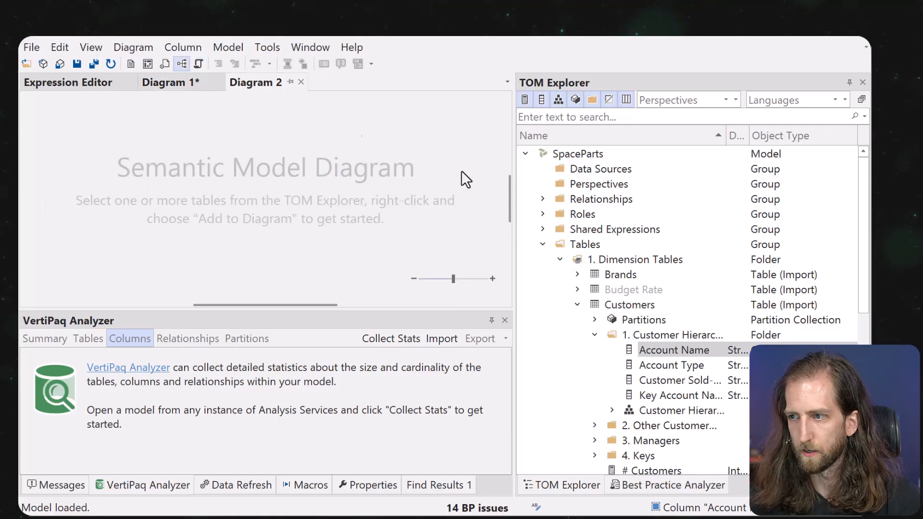
left_click(577, 304)
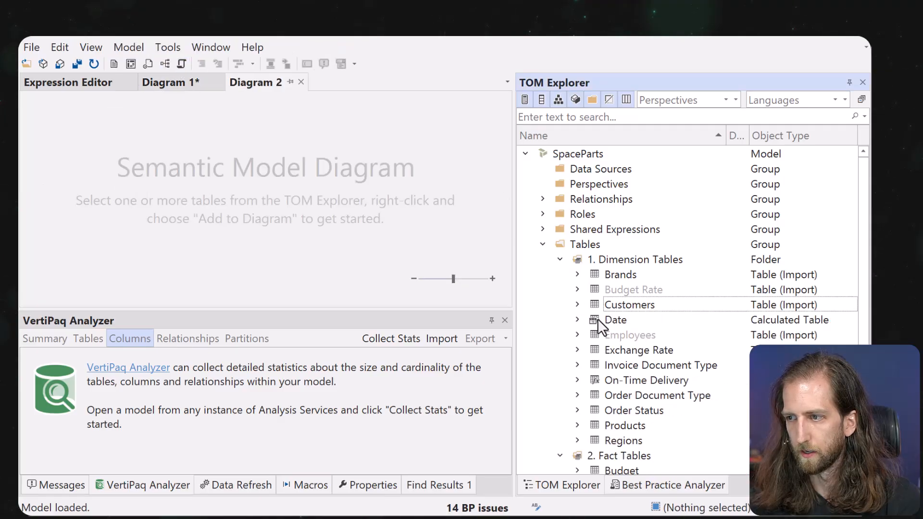
left_click(560, 259)
left_click_drag(617, 310, 299, 171)
right_click(296, 145)
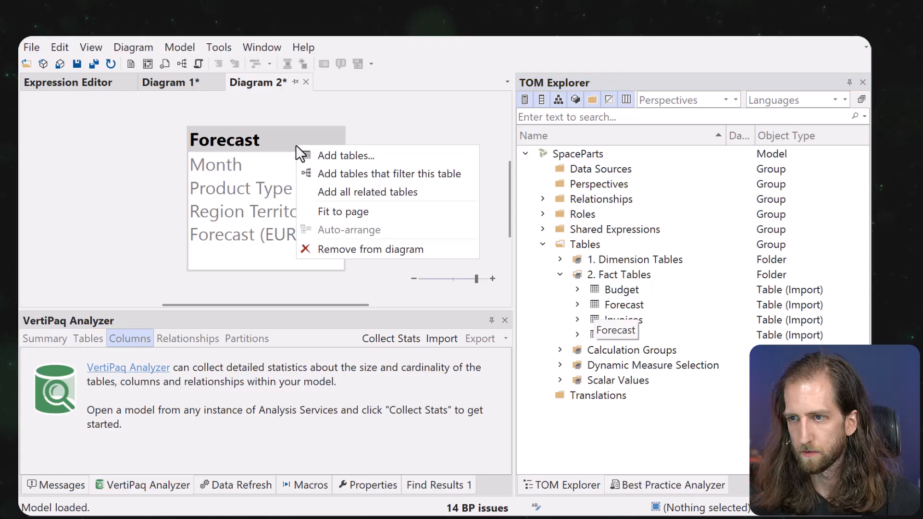
left_click(343, 193)
right_click(382, 194)
left_click(425, 278)
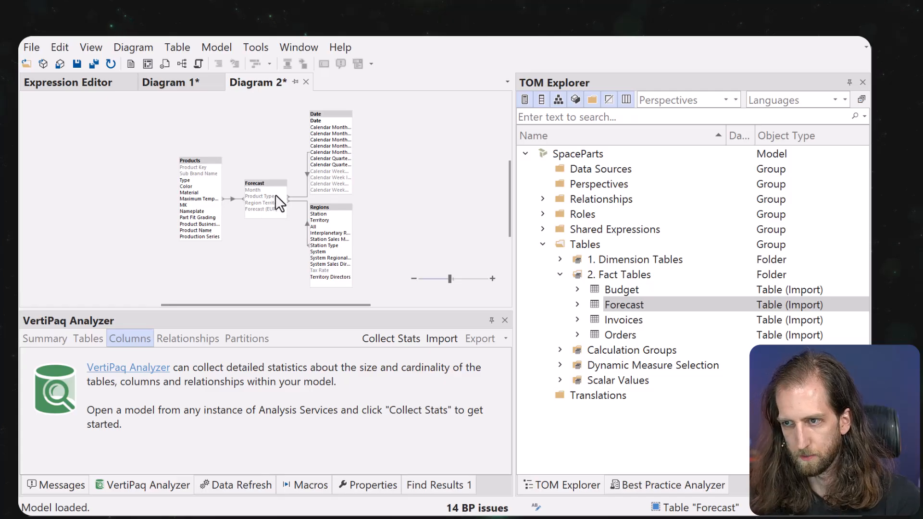
Build a third diagram of Invoices with its related tables, auto-arranged and centred.
left_click(181, 64)
left_click_drag(622, 319, 291, 199)
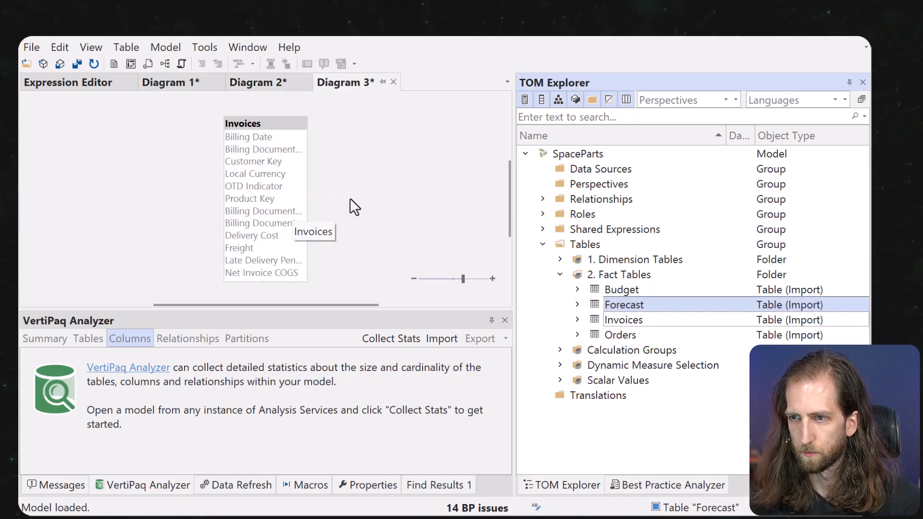
right_click(267, 123)
left_click(331, 170)
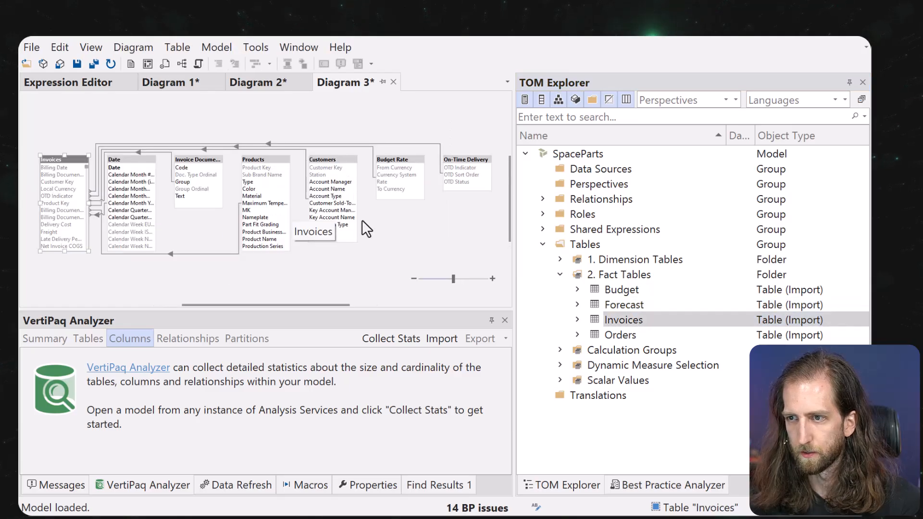
right_click(388, 244)
left_click(411, 323)
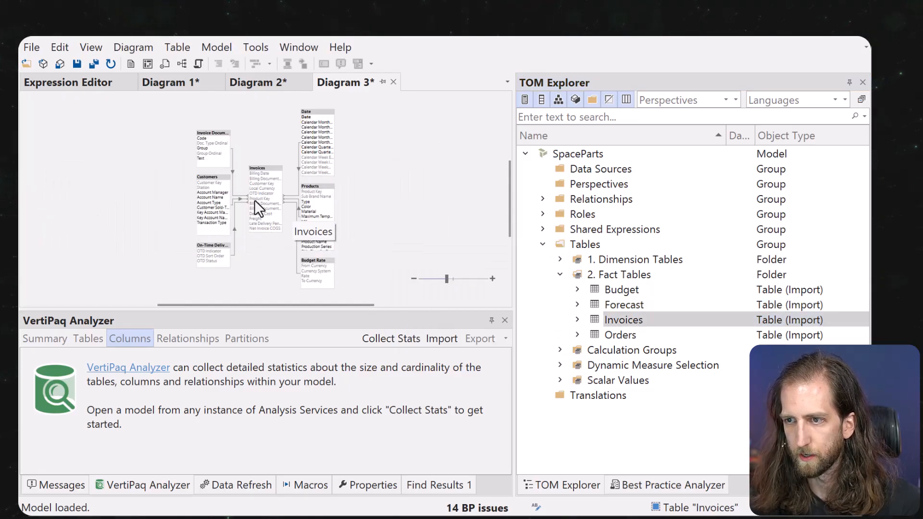
scroll(230, 184, "up", 4)
left_click_drag(268, 255, 251, 220)
left_click_drag(392, 187, 401, 228)
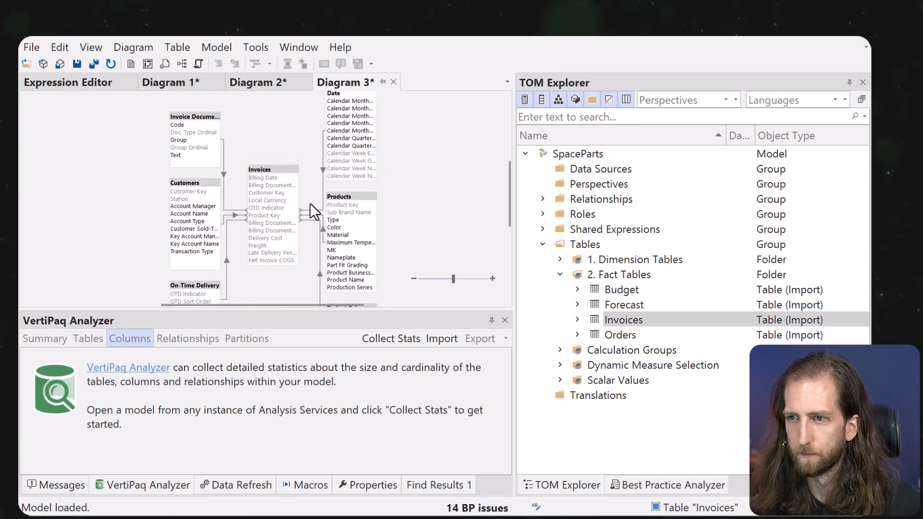
Review the Don't summarize numeric columns issues, inspecting the Calendar Month # column's properties.
left_click(630, 488)
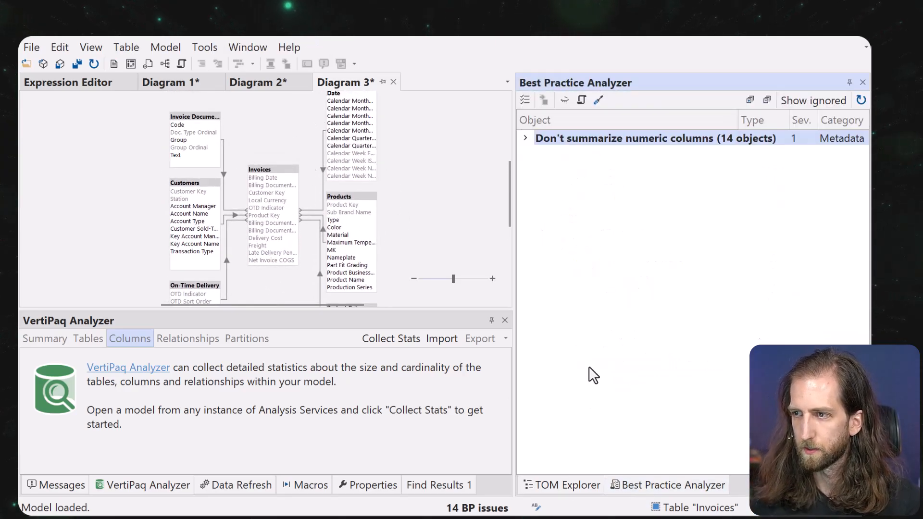
left_click(525, 138)
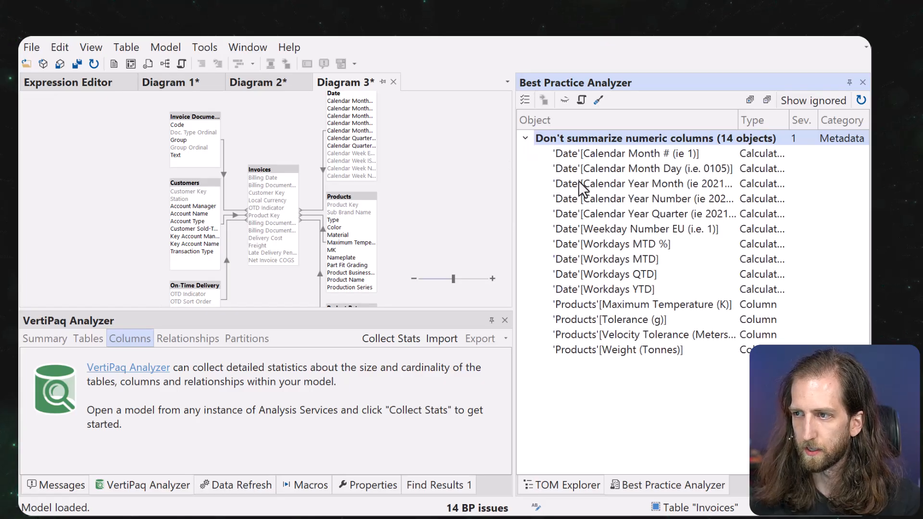
left_click(607, 165)
left_click(620, 150)
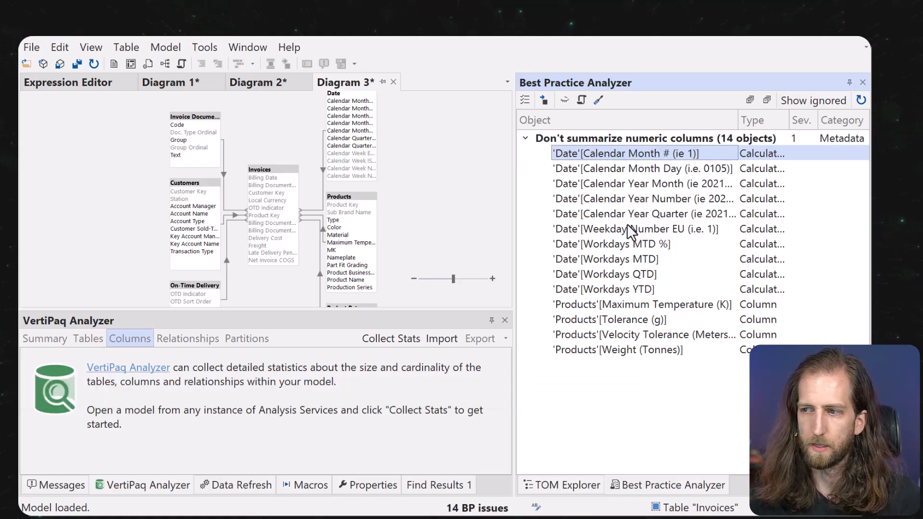
left_click(624, 290)
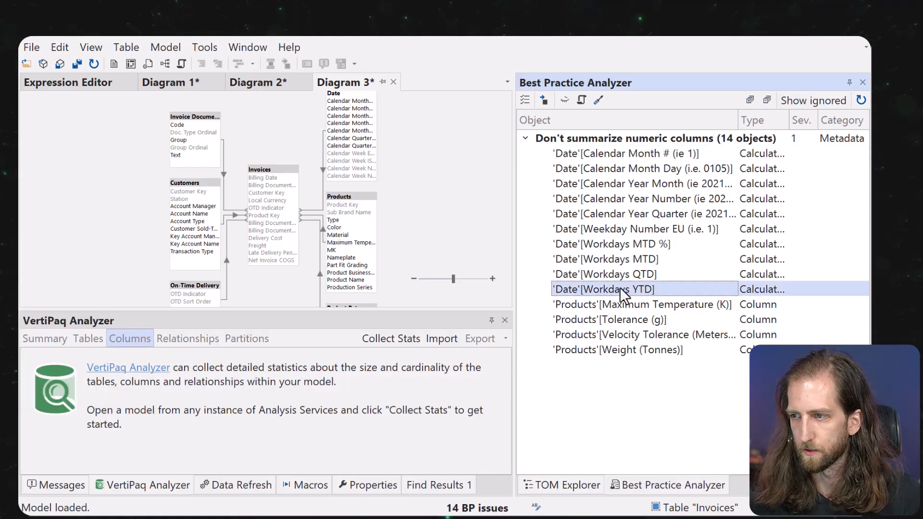
left_click(622, 260)
left_click(618, 155)
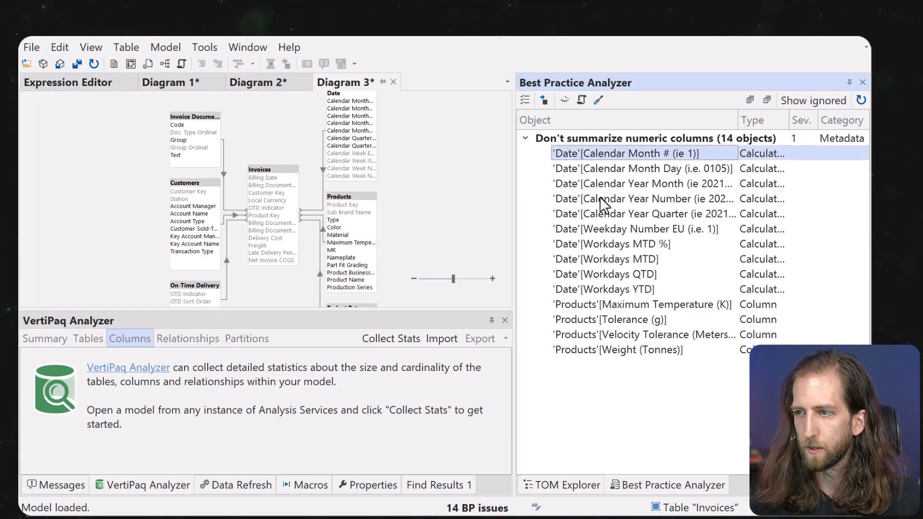
double_click(602, 155)
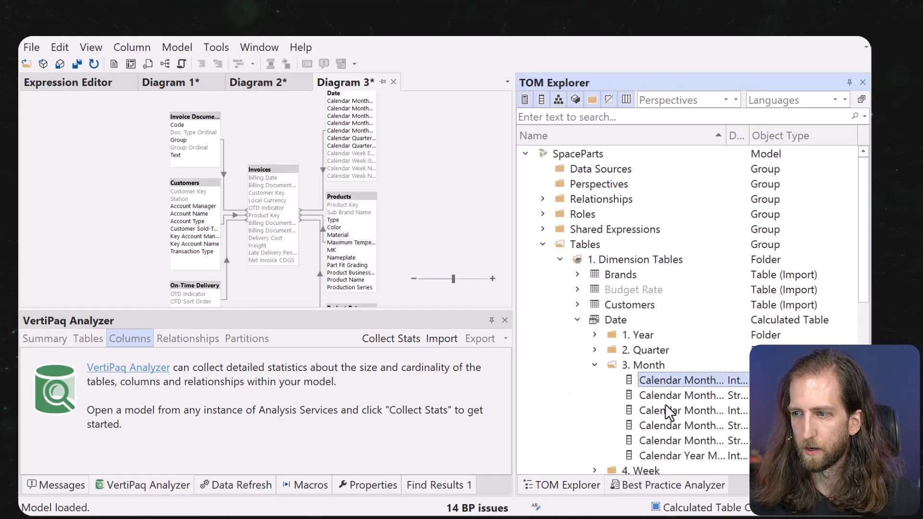
left_click(389, 486)
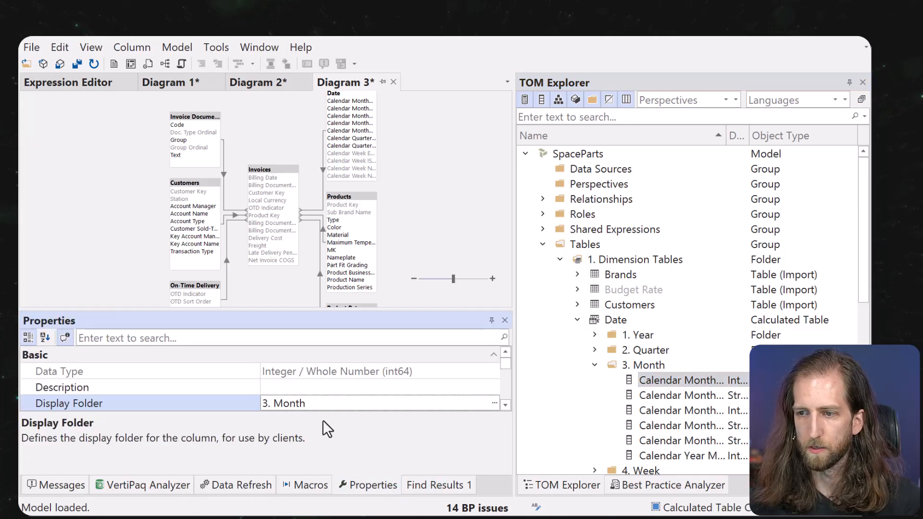
left_click(648, 485)
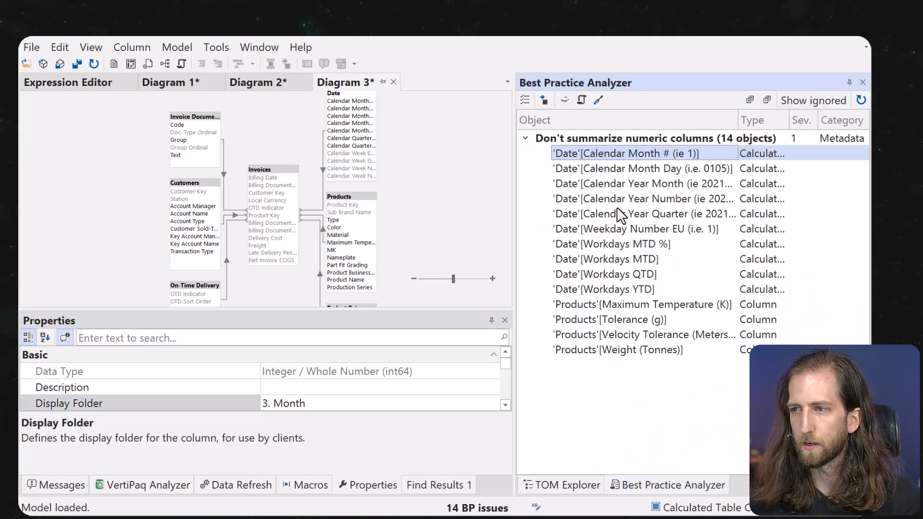
Apply the fix to all 14 flagged columns and return to the model tree.
left_click(607, 353, "shift")
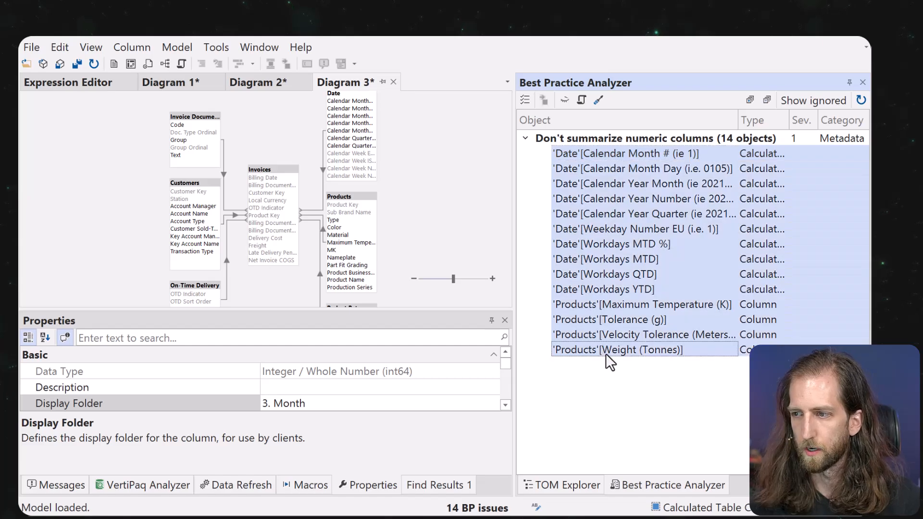
left_click(599, 99)
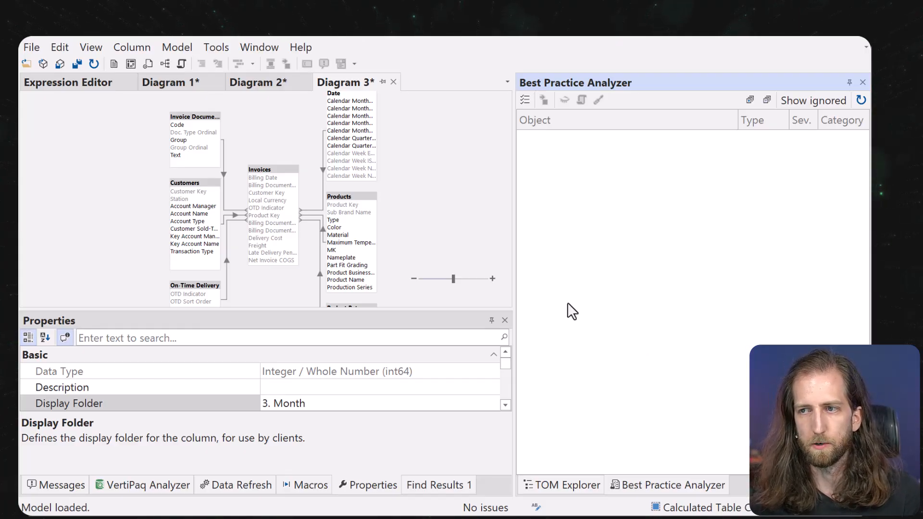
left_click(89, 85)
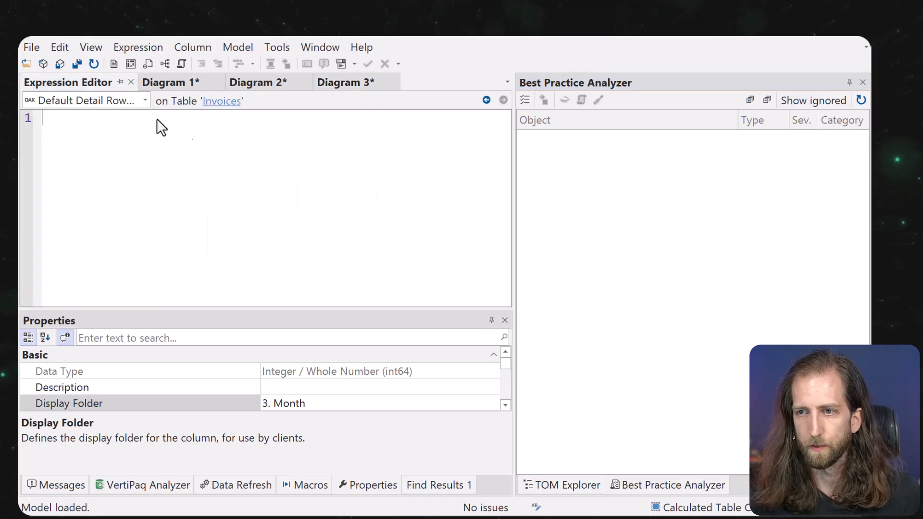
left_click(583, 483)
Collapse Date, expand Invoices in the model tree, save the model with Ctrl+S.
scroll(648, 300, "down", 2)
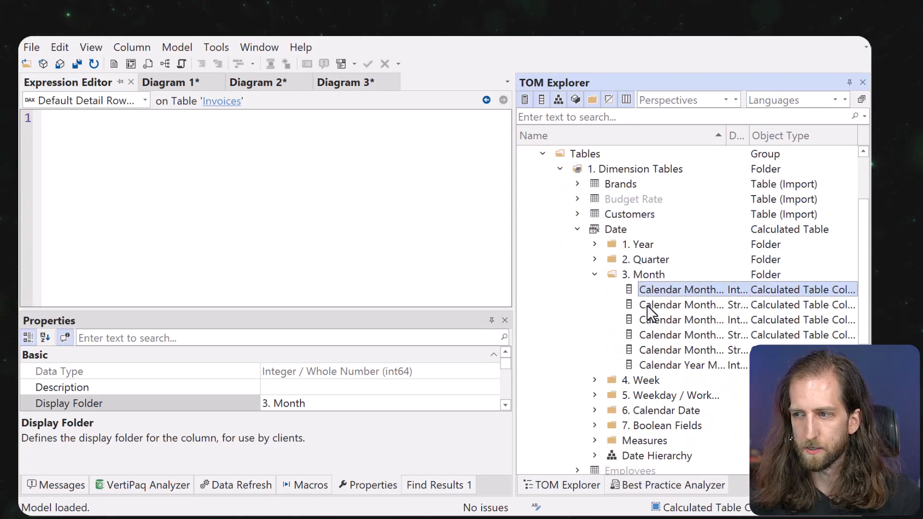
left_click(577, 230)
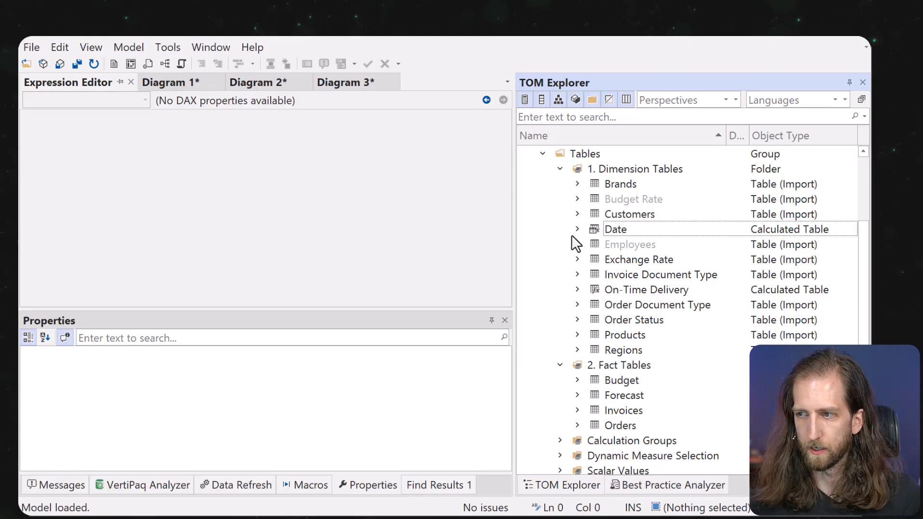
scroll(563, 382, "down", 1)
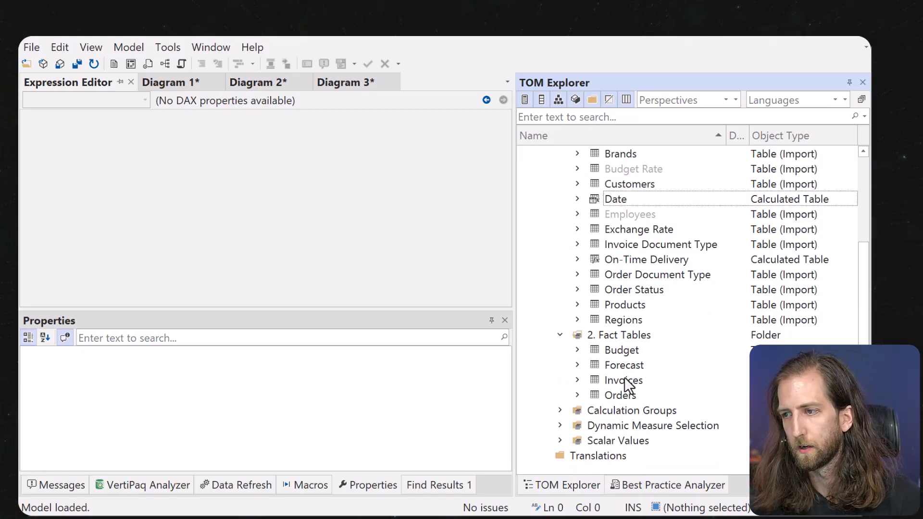
left_click(578, 381)
scroll(609, 370, "down", 1)
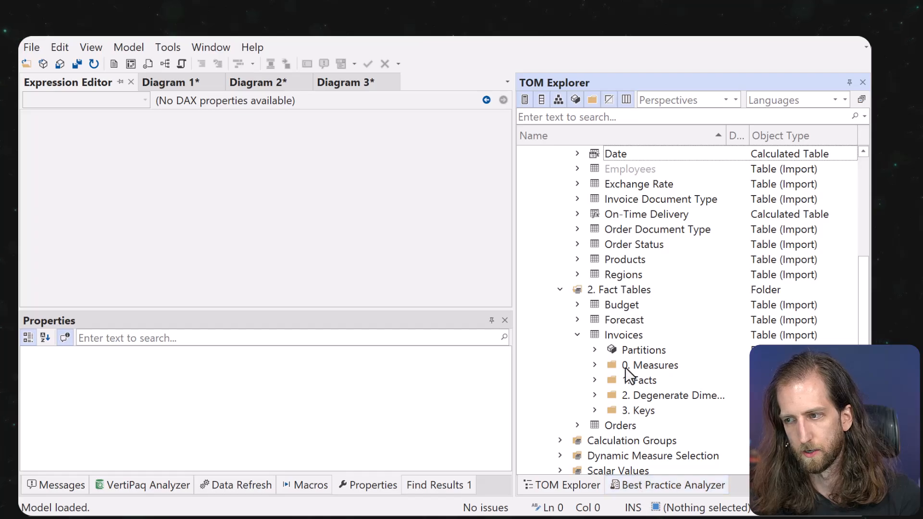
key("ctrl+s")
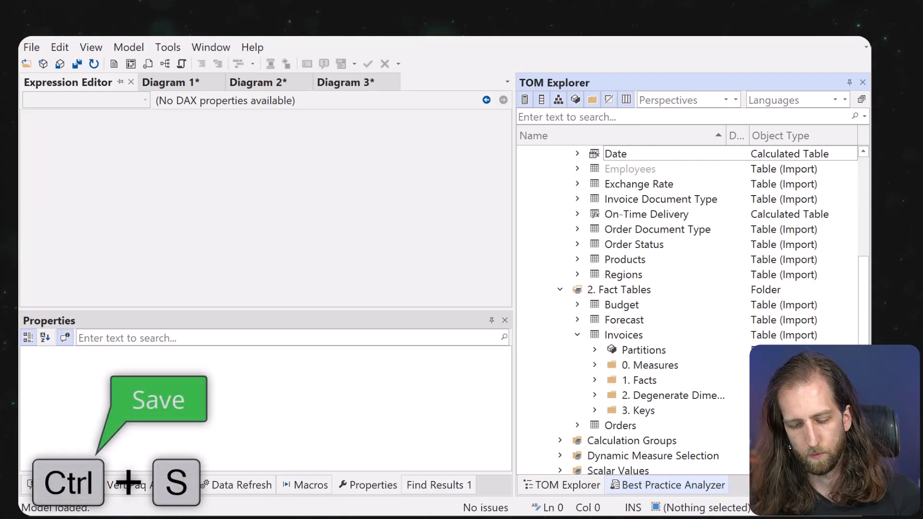
left_click(534, 334)
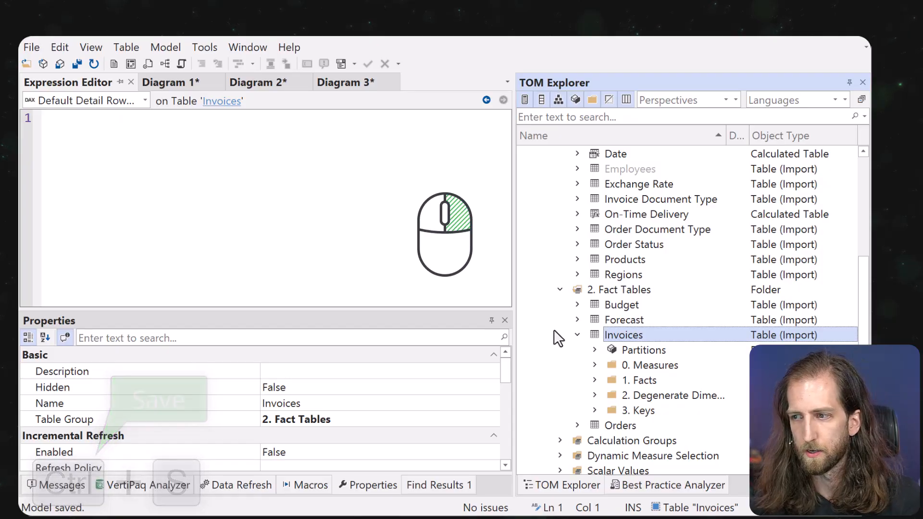
Run a full refresh of Invoices and monitor its rows read in the Data Refresh pane.
right_click(606, 339)
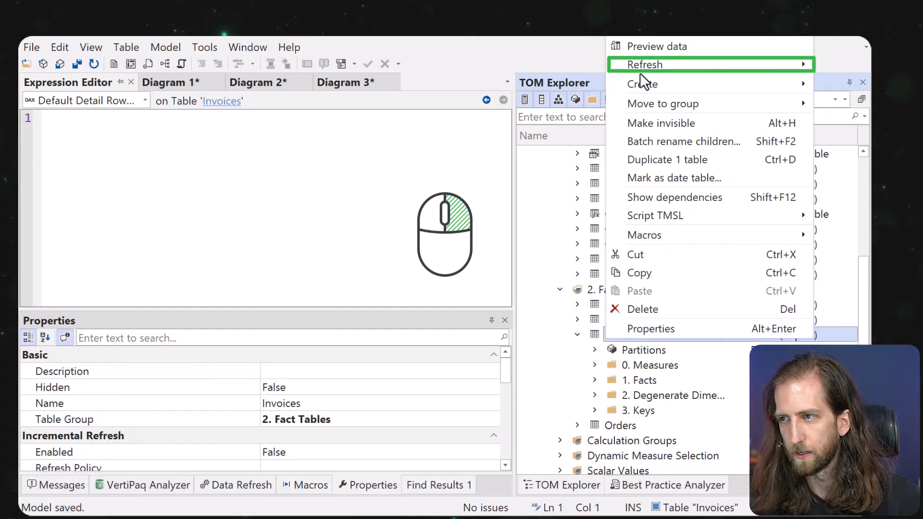
mouse_move(641, 69)
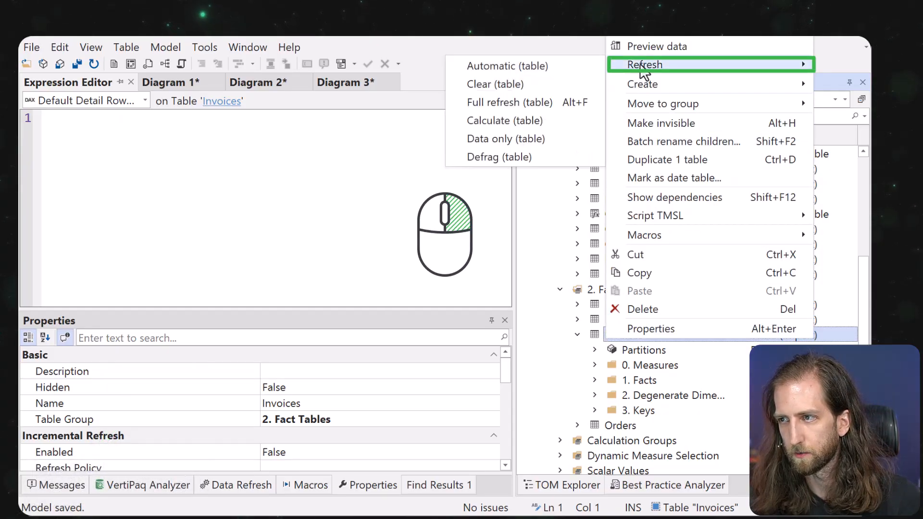
left_click(538, 108)
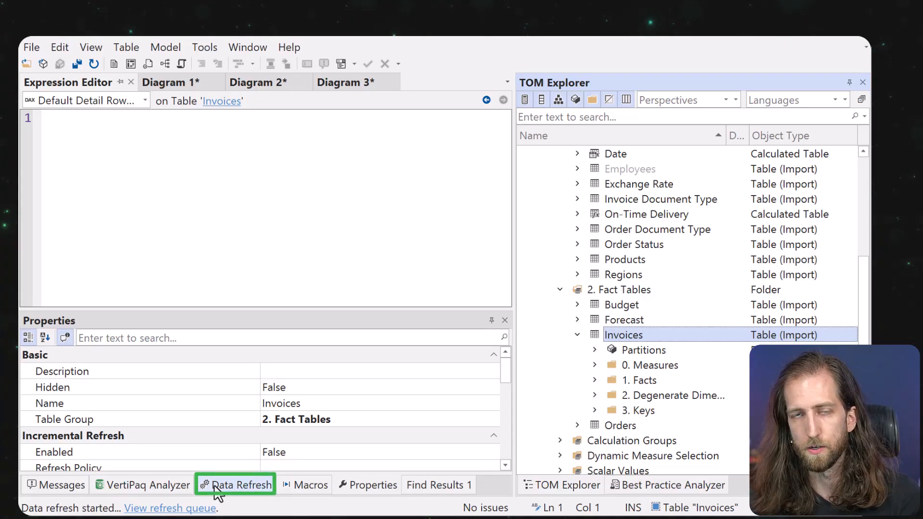
left_click(214, 485)
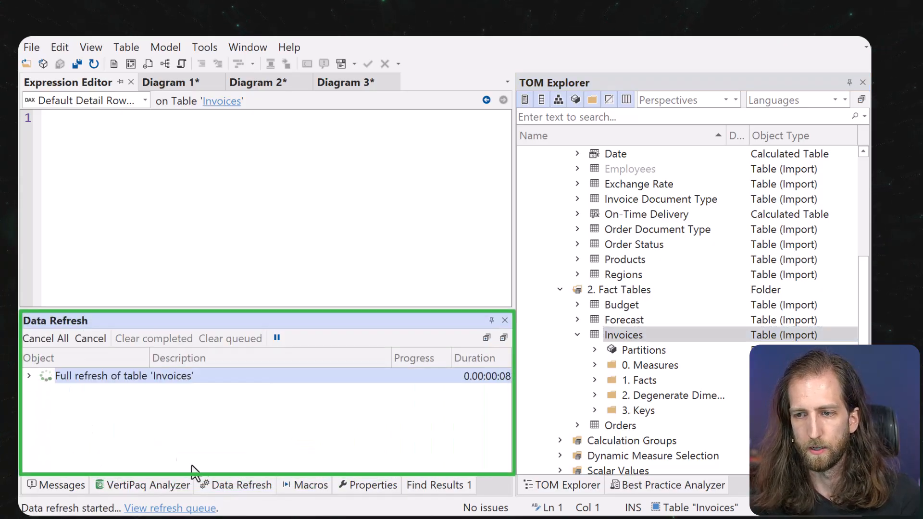
left_click(29, 378)
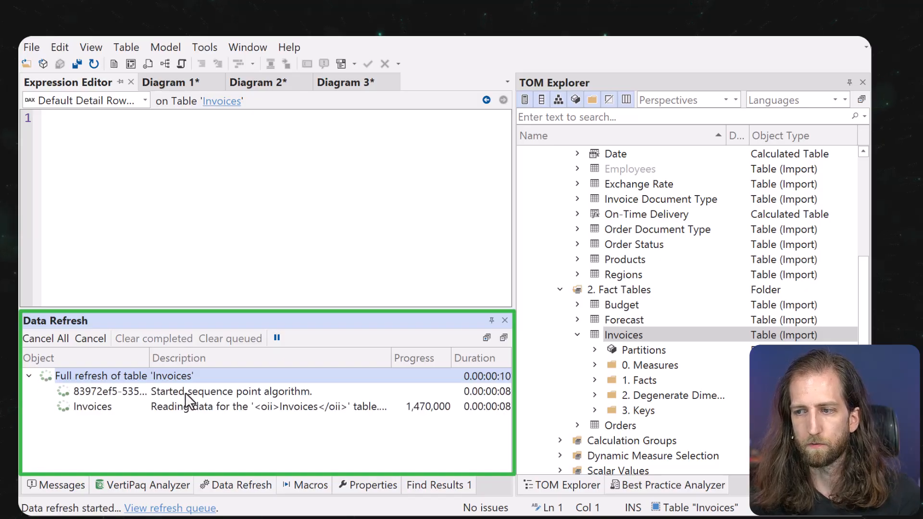
left_click(422, 407)
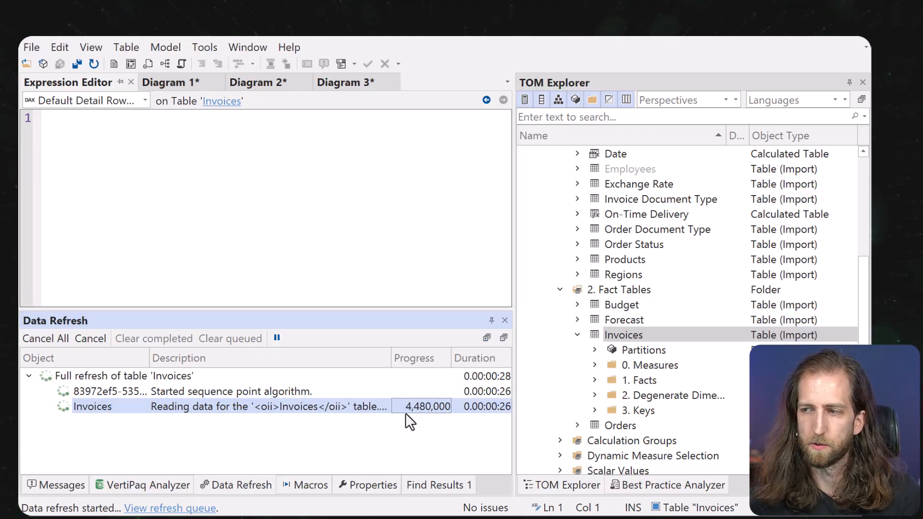
left_click(577, 335)
scroll(596, 342, "up", 2)
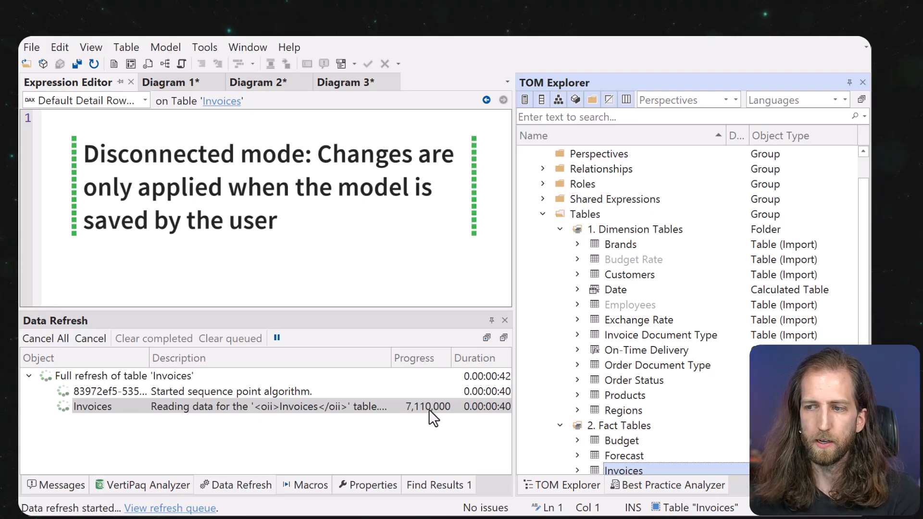
scroll(586, 408, "down", 2)
left_click(577, 380)
scroll(579, 387, "down", 2)
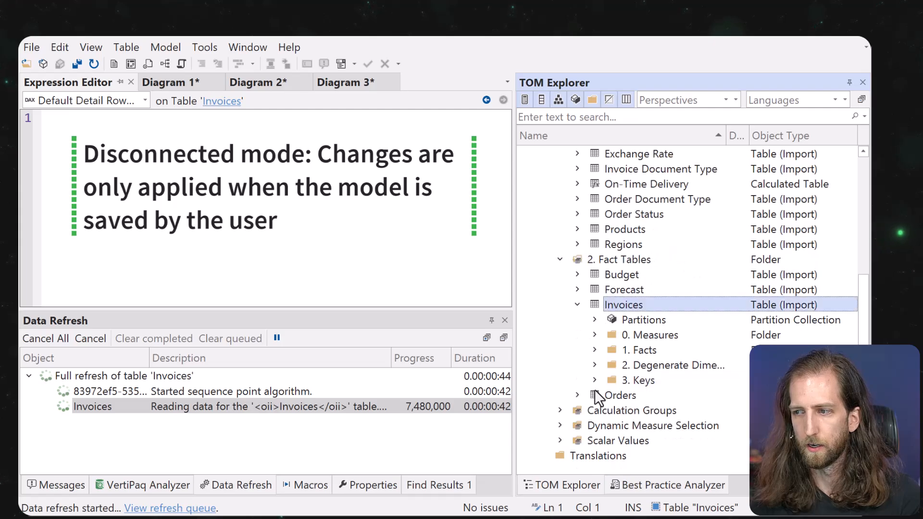
left_click(595, 349)
left_click(640, 379)
right_click(642, 380)
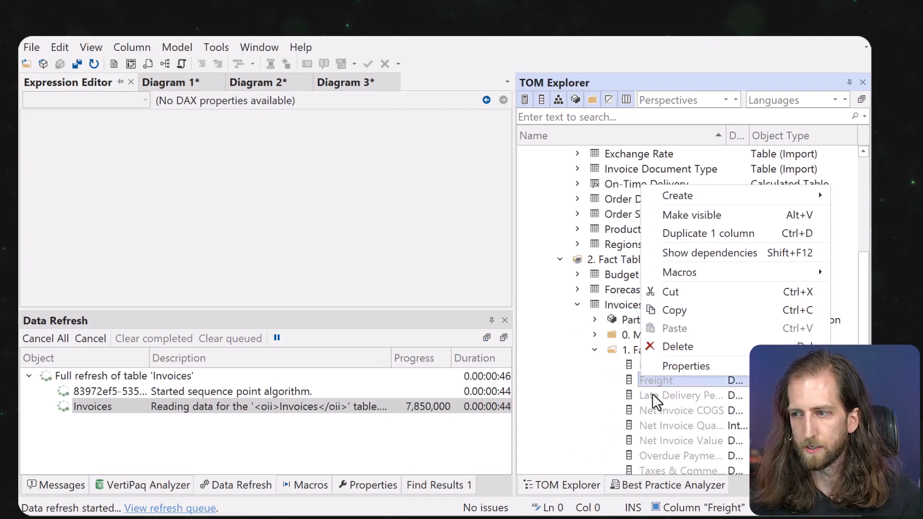
left_click(683, 216)
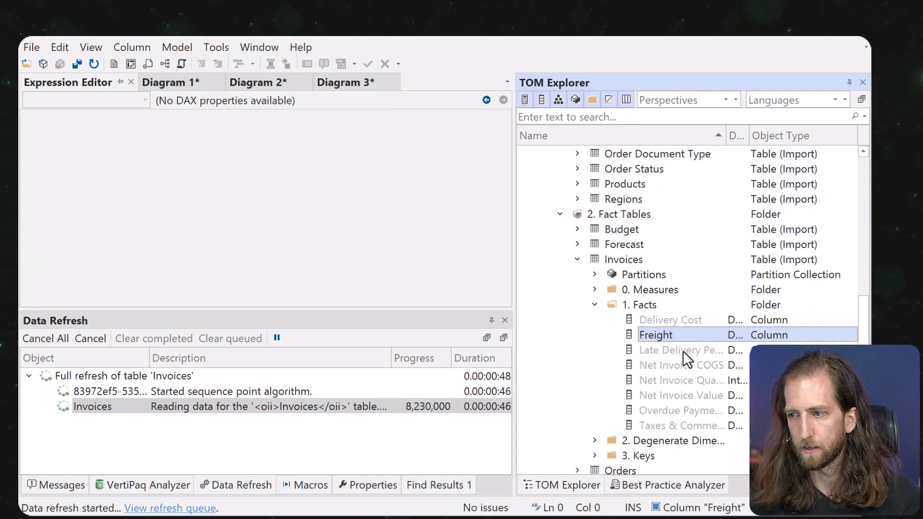
key("Delete")
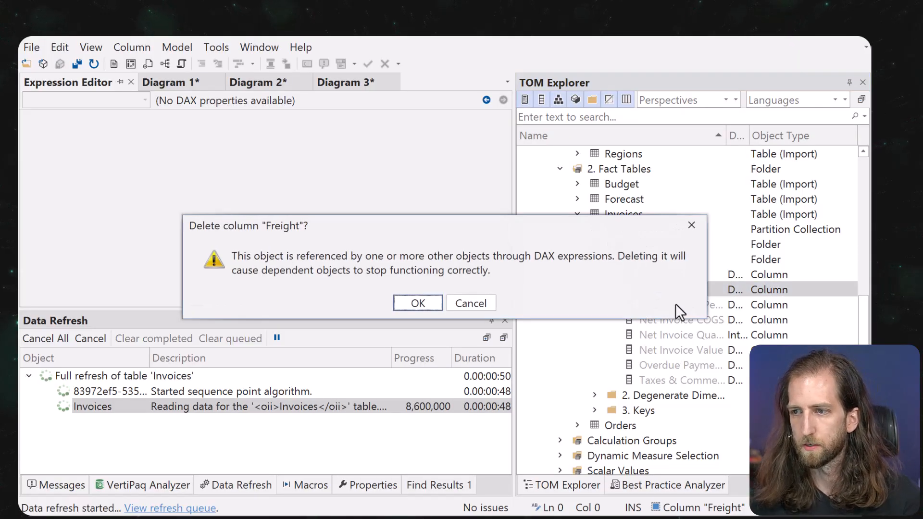
key("Return")
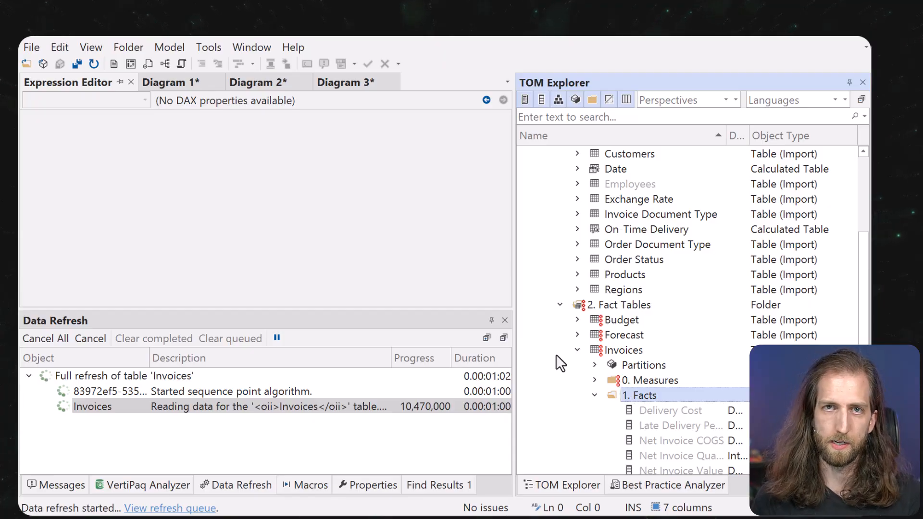
key("ctrl+z")
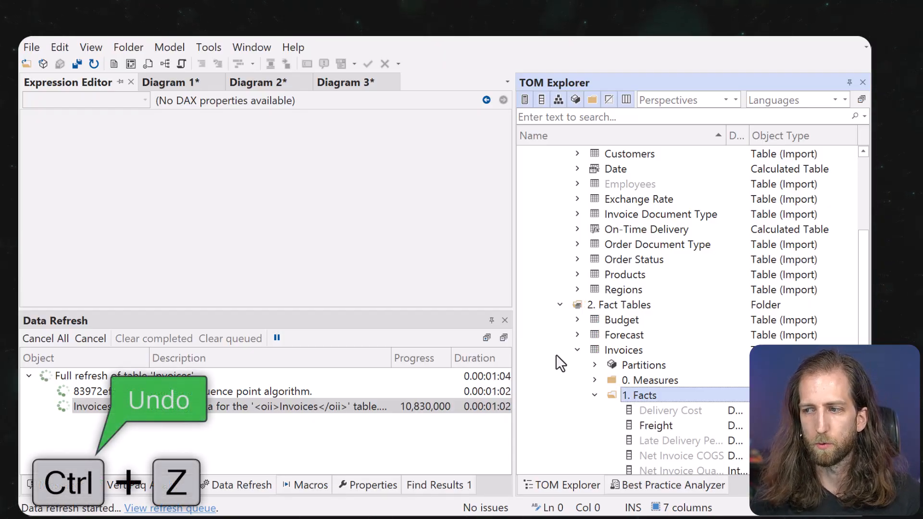
scroll(557, 360, "down", 2)
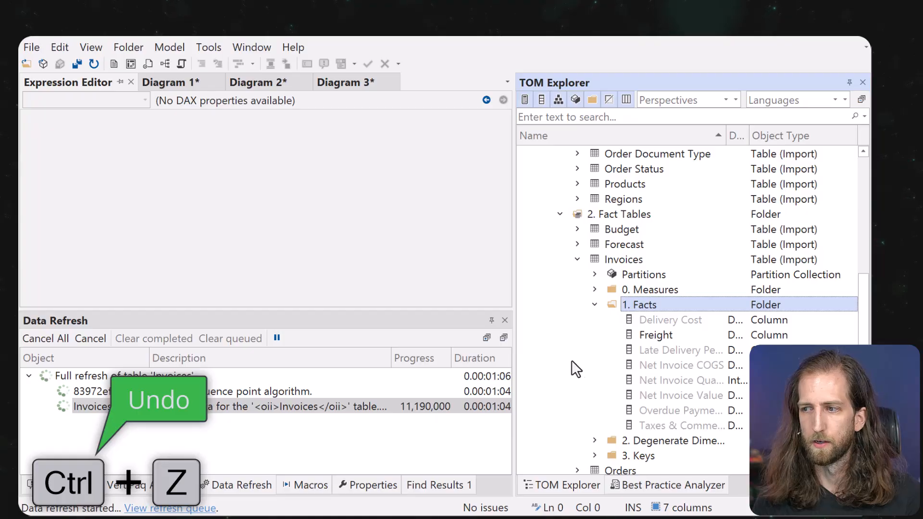
left_click(628, 345)
key("ctrl+z")
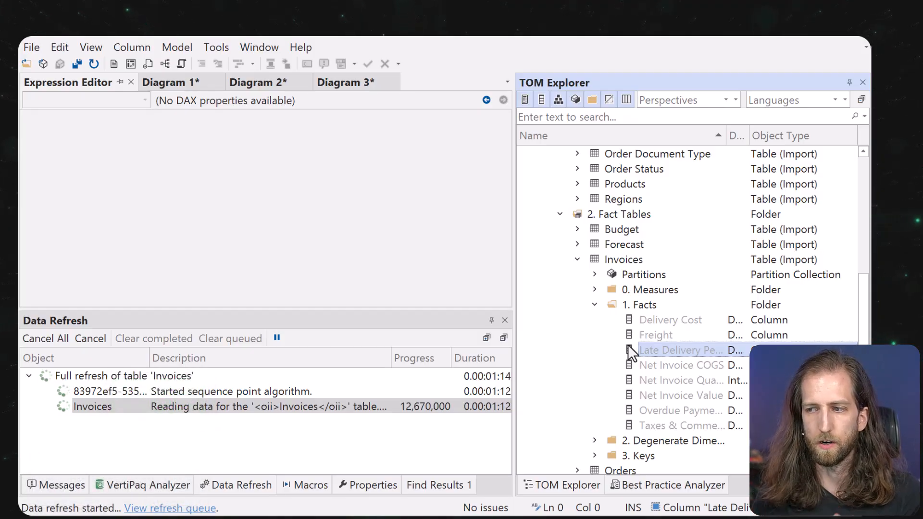
left_click(658, 260)
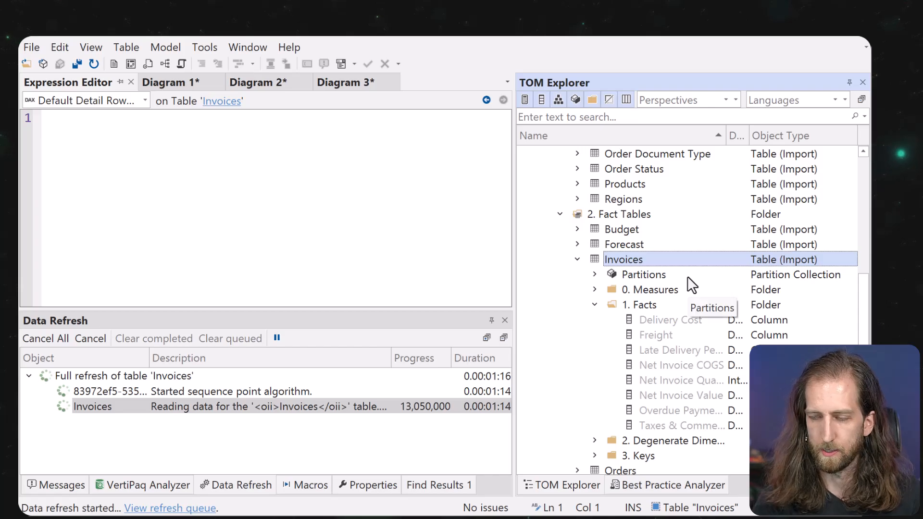
key("Delete")
key("ctrl+z")
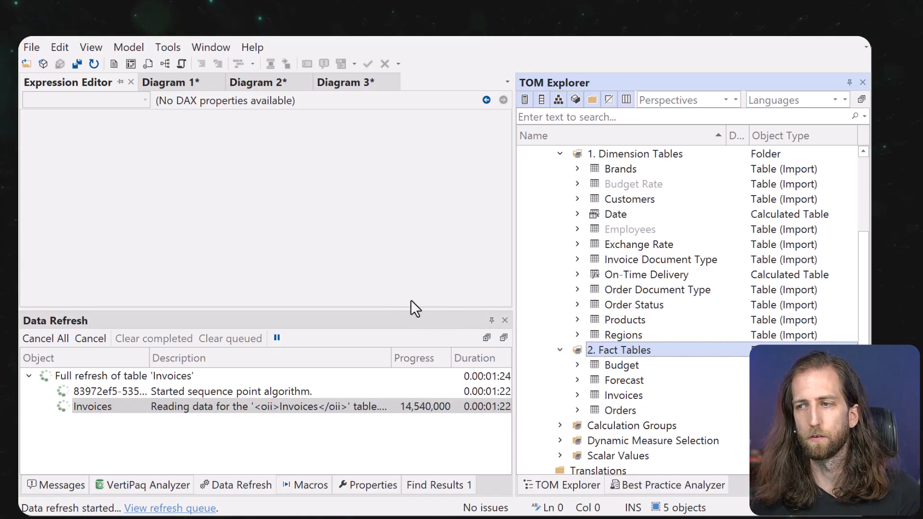
left_click(565, 351)
Scroll the model tree up while the Invoices refresh completes with 18,459,441 rows.
scroll(574, 337, "up", 2)
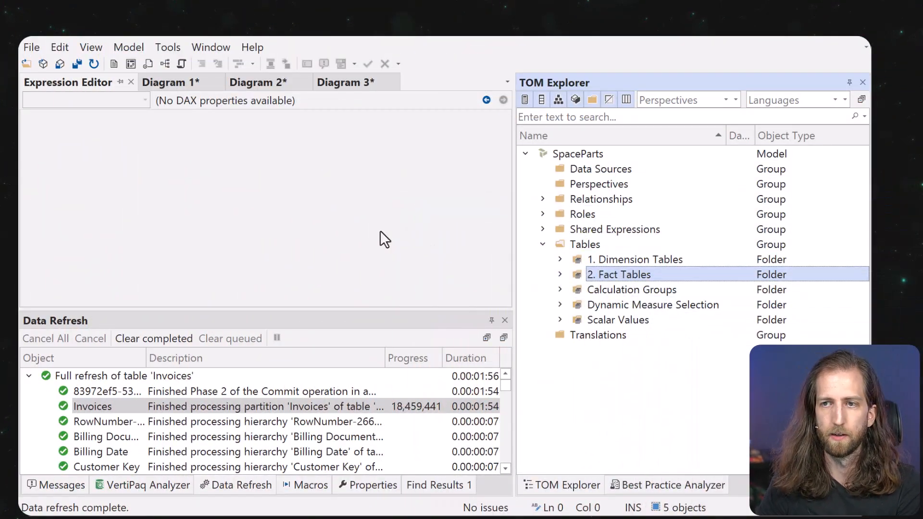
Close the SpaceParts model without saving the diagram changes.
left_click(32, 47)
left_click(67, 142)
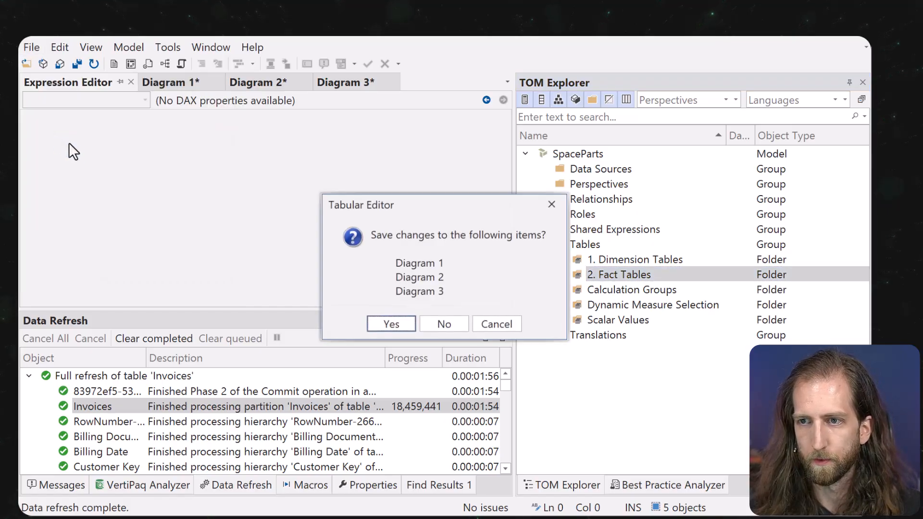
left_click(456, 327)
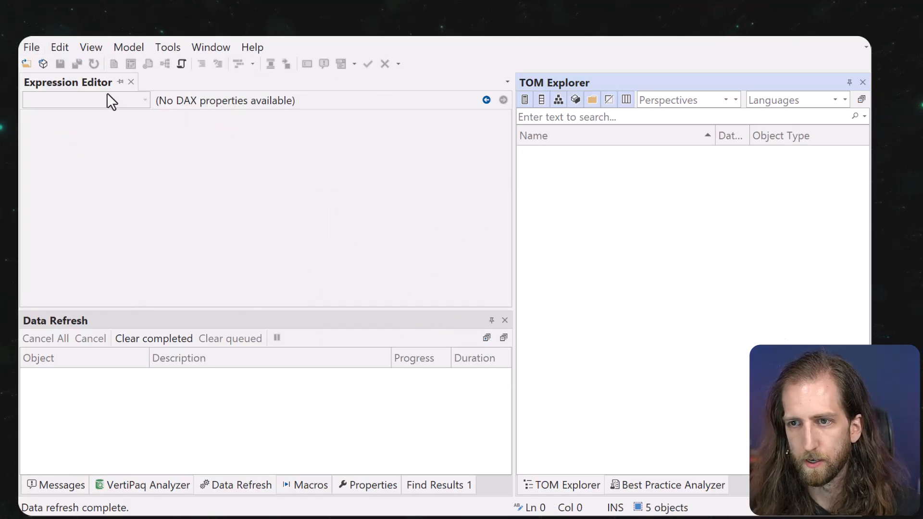
Start a new model, selecting the model name field's text.
left_click(37, 50)
mouse_move(50, 66)
left_click(274, 67)
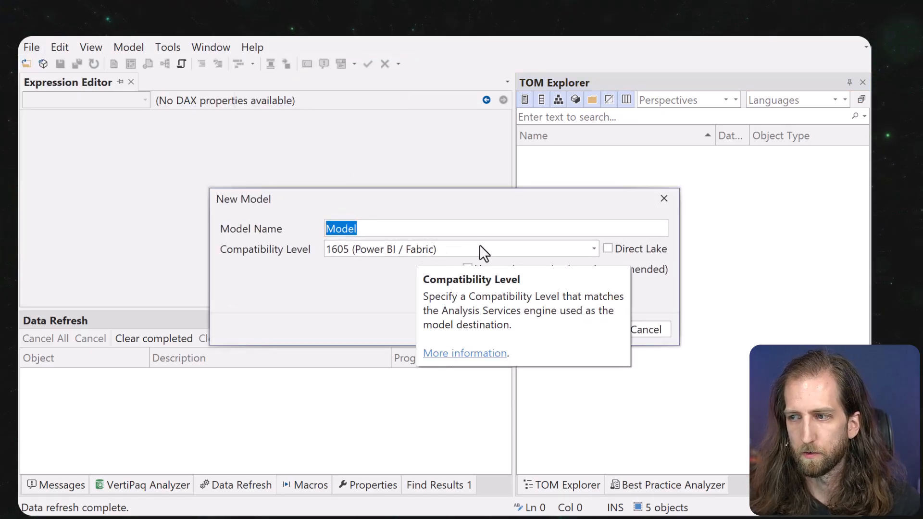
left_click(511, 230)
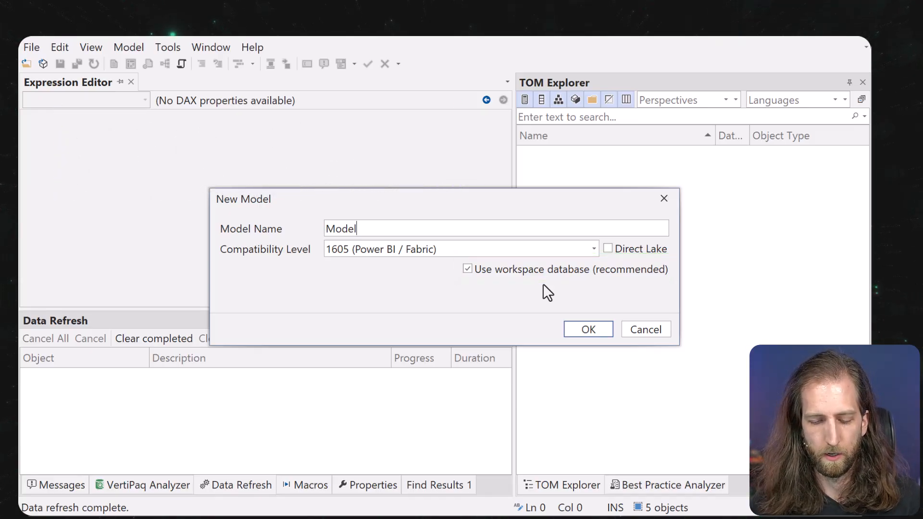
key("ctrl+a")
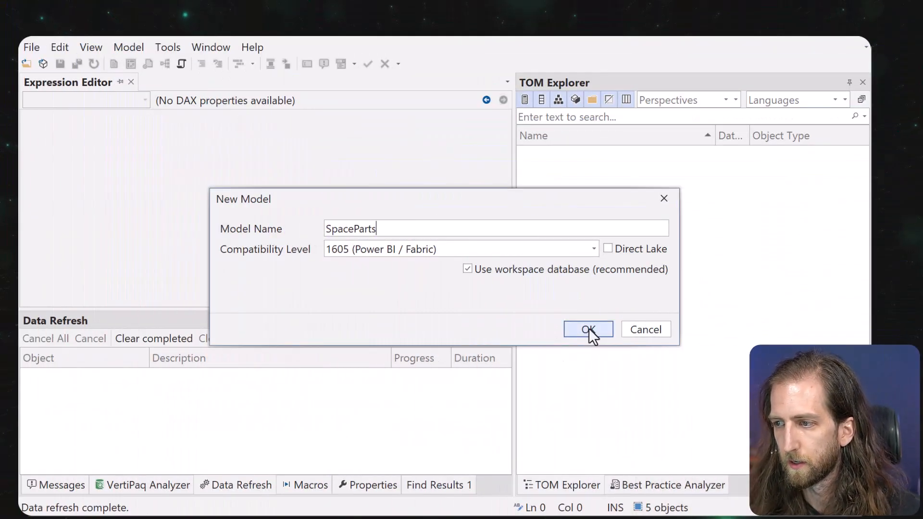
Create the model on the spaceparts workspace database, approving the overwrite.
left_click(588, 330)
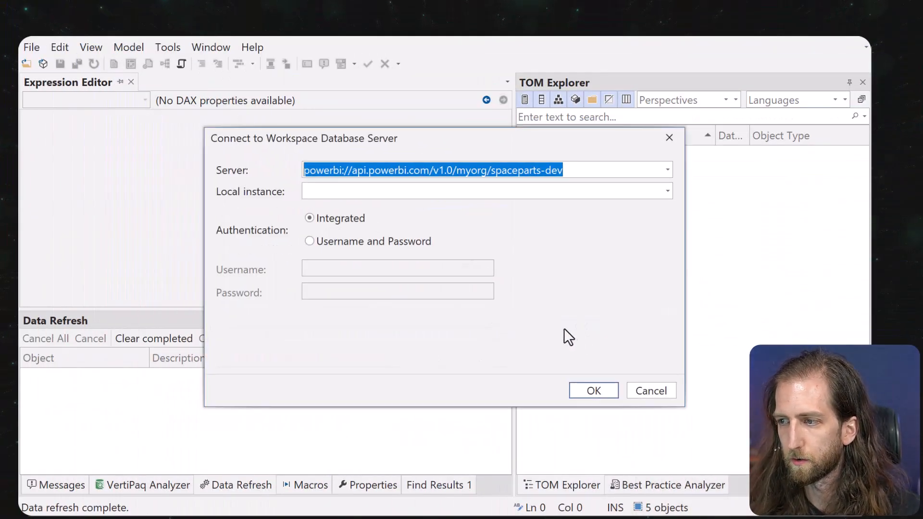
left_click(594, 388)
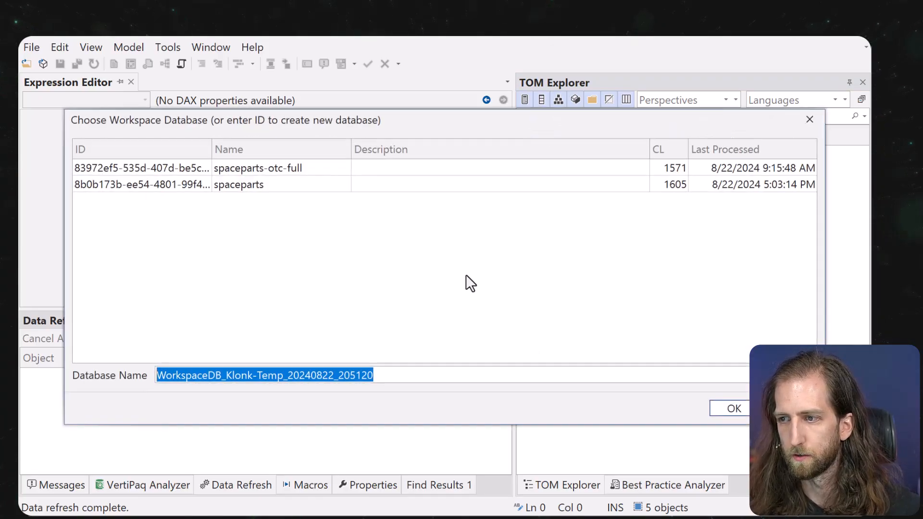
left_click(292, 184)
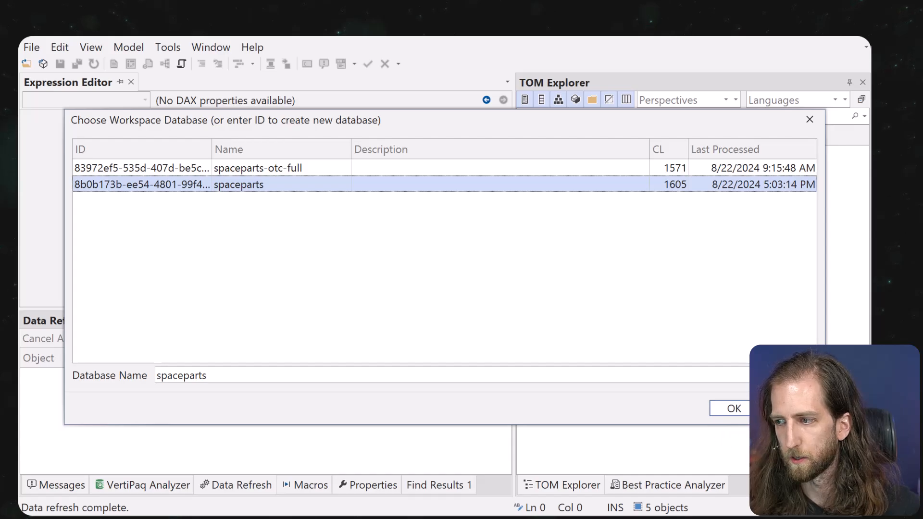
left_click(731, 409)
left_click(410, 306)
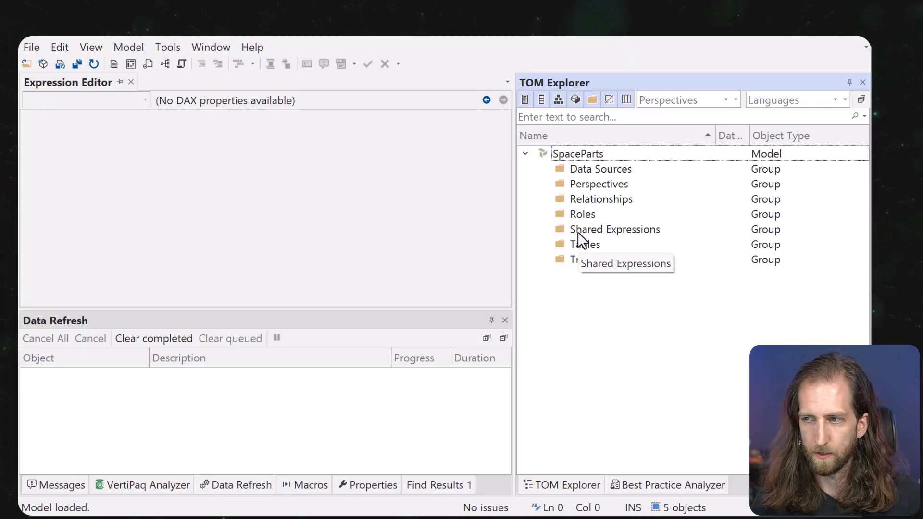
Start a Power Query table import using a new Azure SQL Database source named 'SpaceParts Database'.
left_click(582, 157)
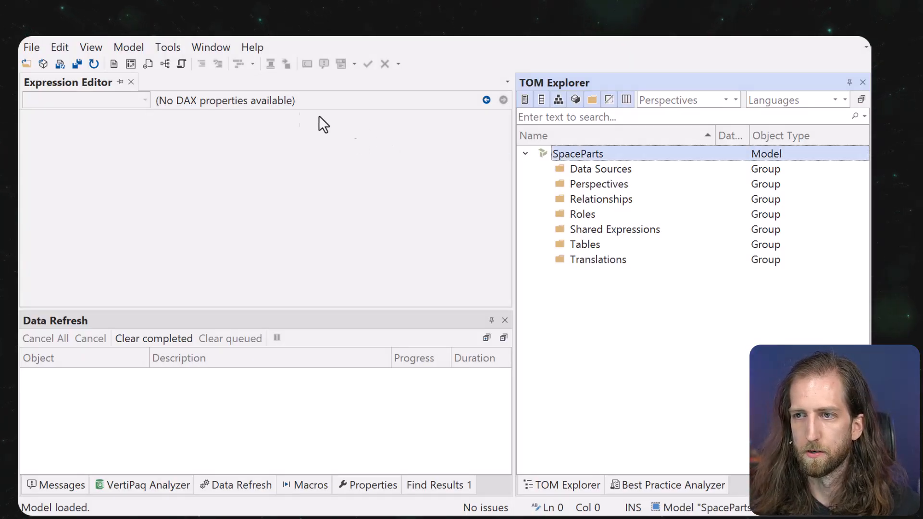
left_click(142, 50)
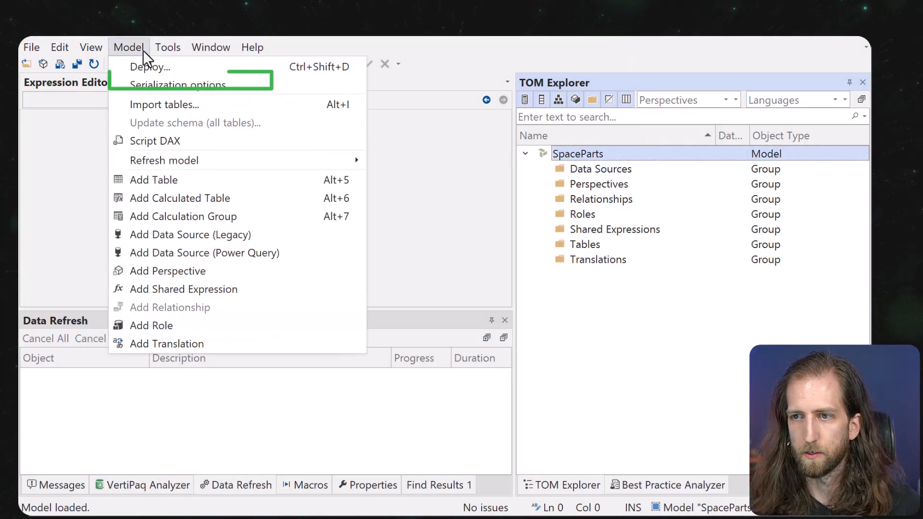
left_click(161, 102)
left_click_drag(379, 12, 379, 86)
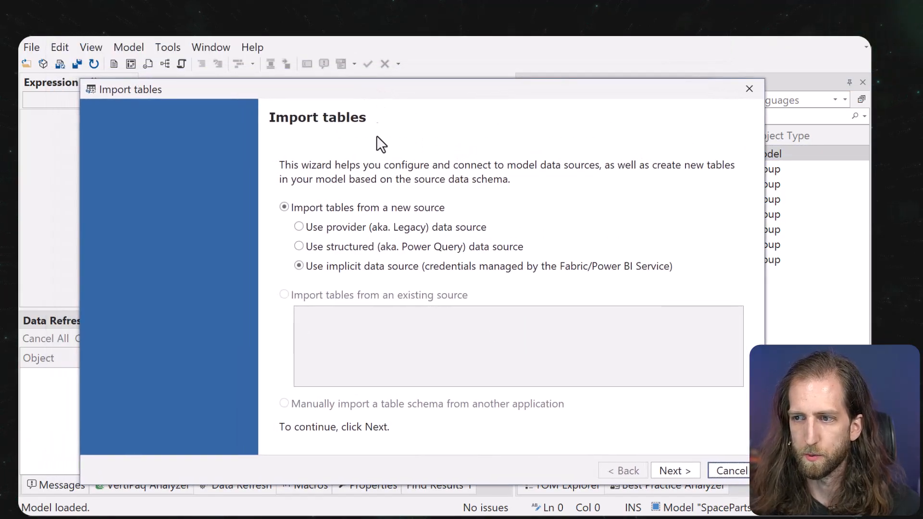
left_click(407, 248)
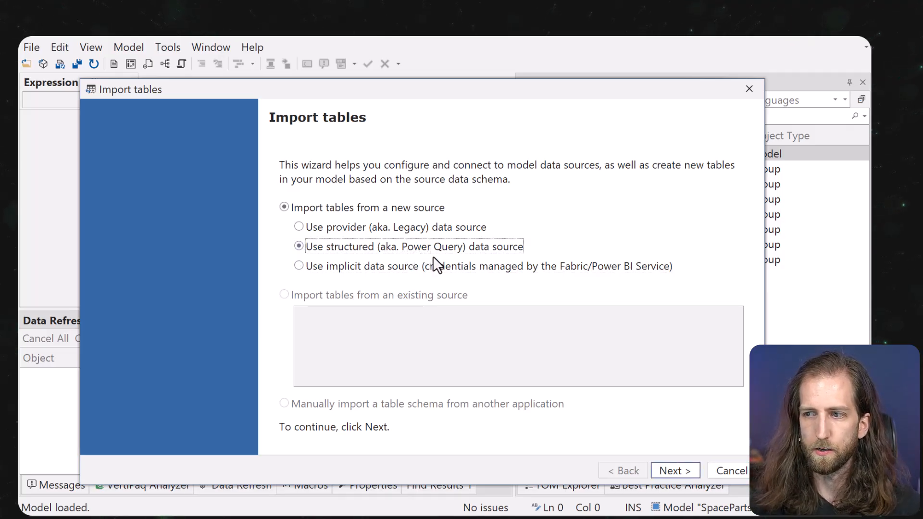
left_click(674, 470)
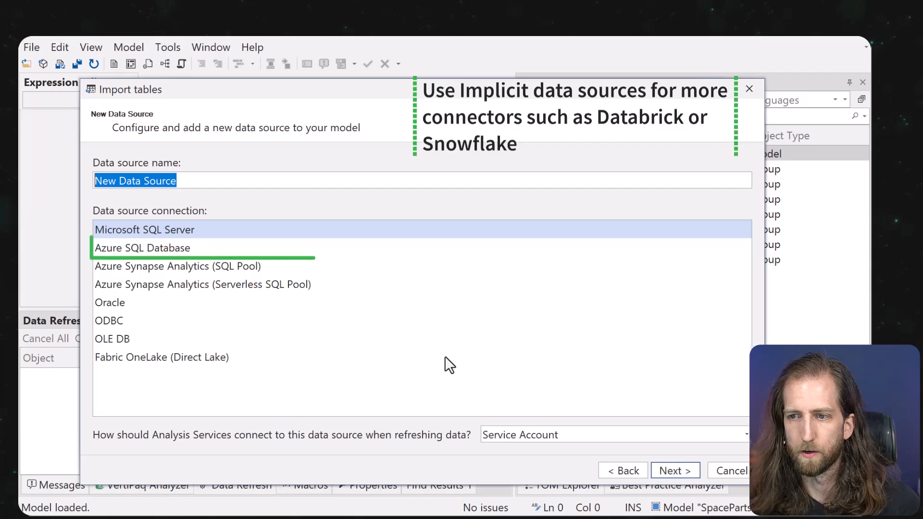
left_click(275, 249)
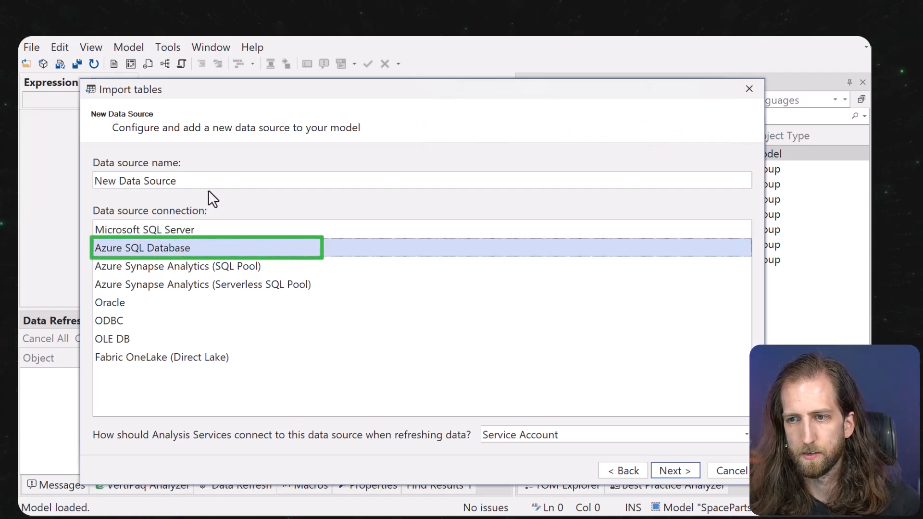
double_click(215, 178)
key("ctrl+a")
type("SpacePart")
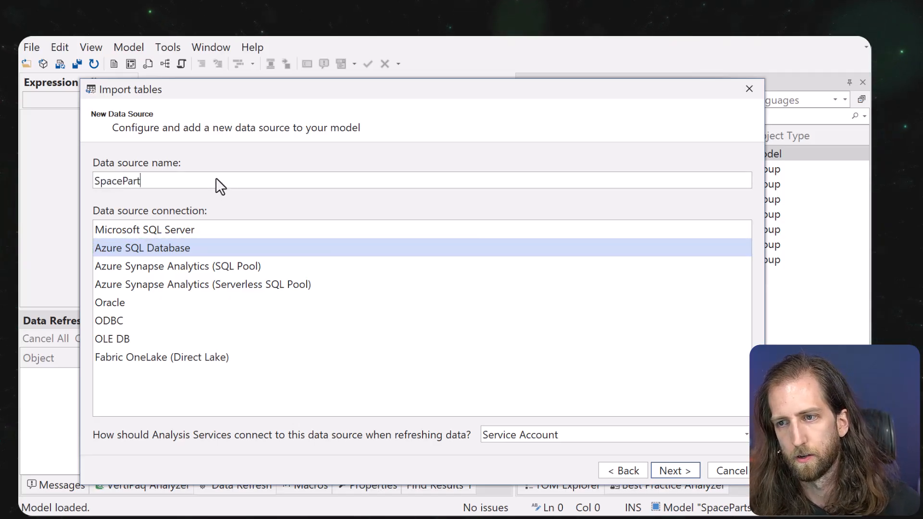
type("s Database")
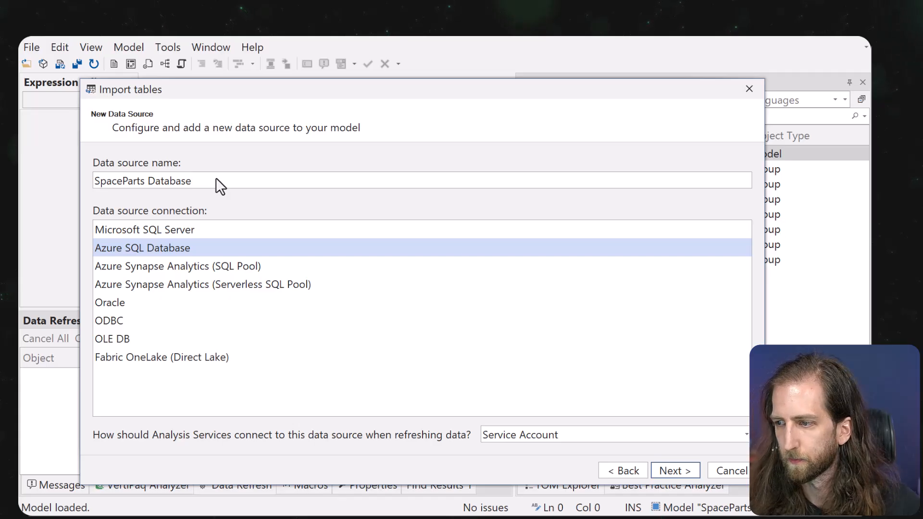
key("Return")
Point the source at te3-training-eu.database.windows.net using SQL Server Authentication with the SQL login and password.
key("ctrl+a")
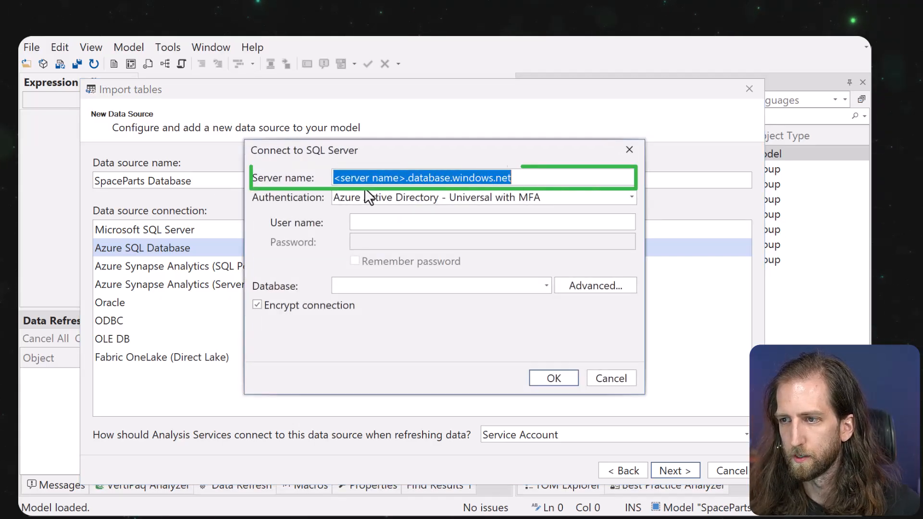
key("super+v")
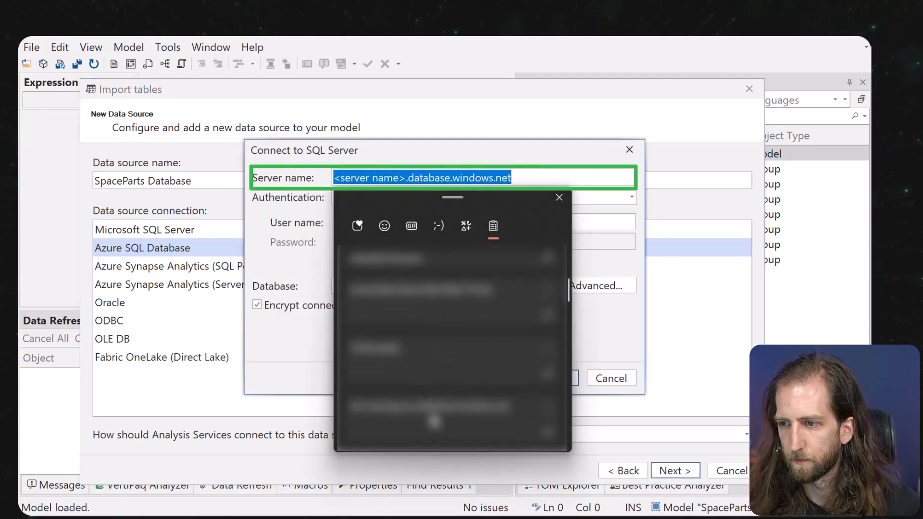
left_click(430, 413)
left_click(365, 198)
left_click(369, 214)
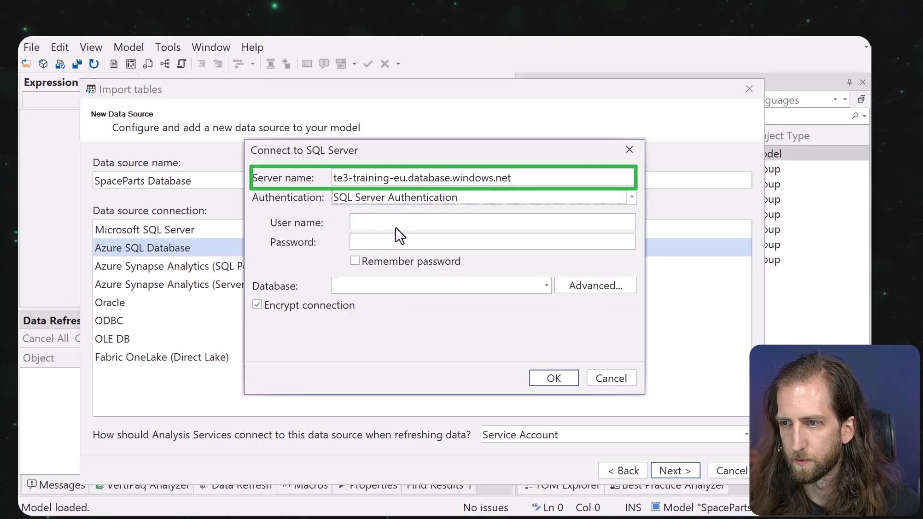
left_click(395, 224)
type("dwreader")
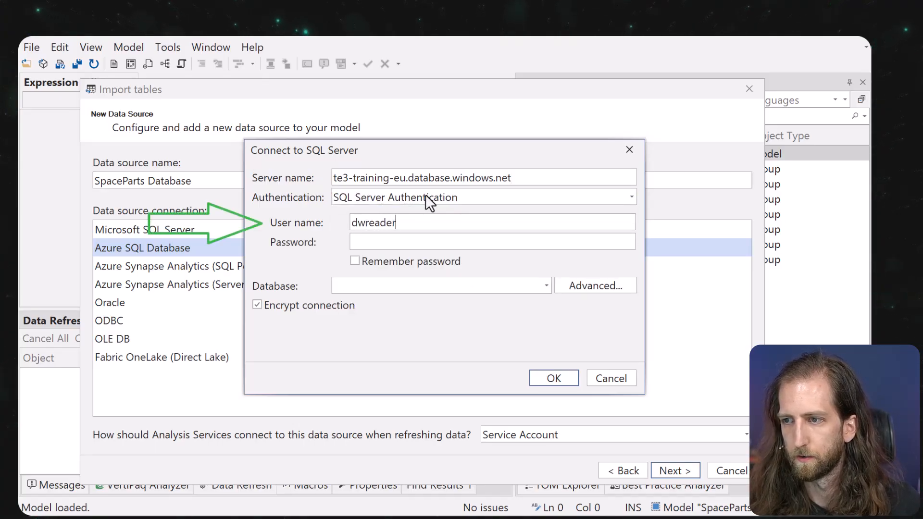
left_click(426, 246)
key("super+v")
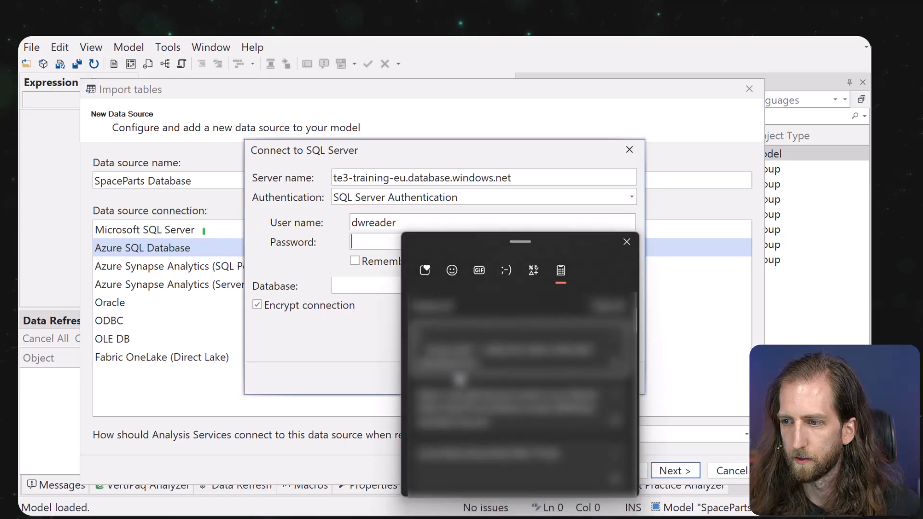
key("Return")
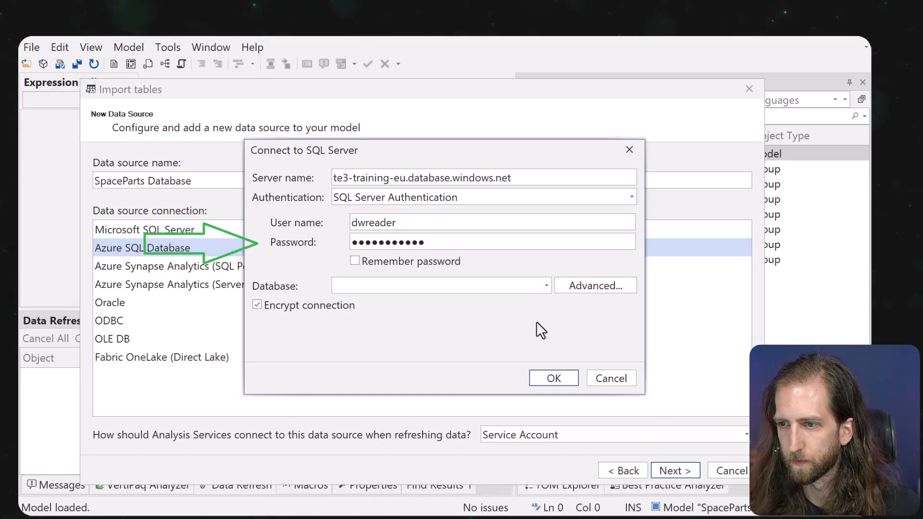
Choose the SpacePartsCoDW database, remember the password, and confirm the connection.
left_click(544, 286)
left_click(494, 300)
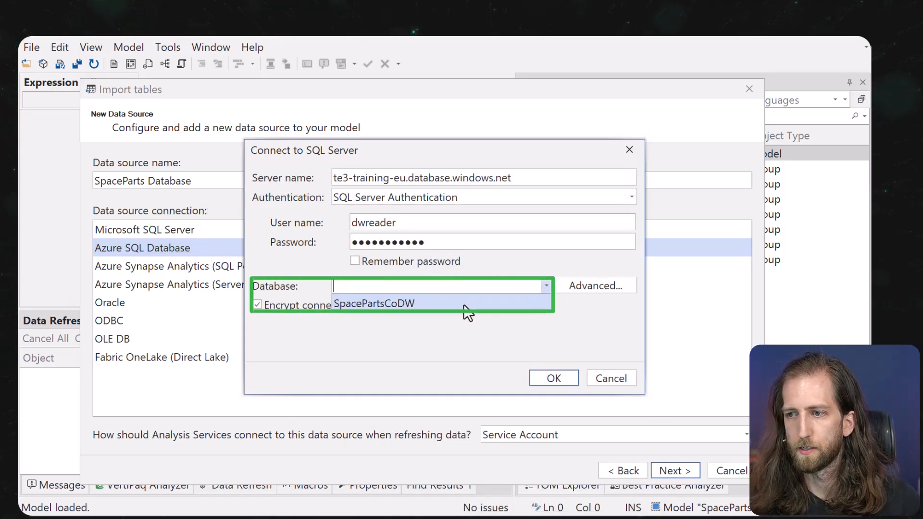
left_click(426, 303)
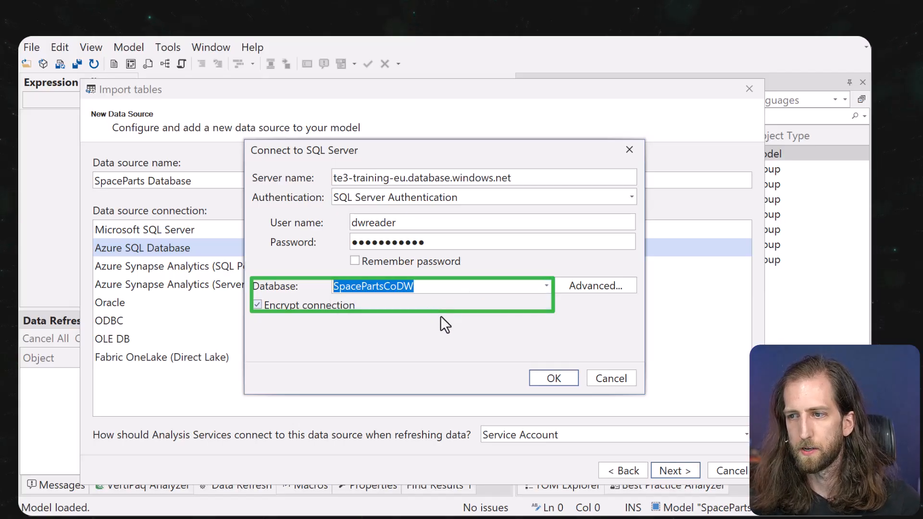
left_click(422, 261)
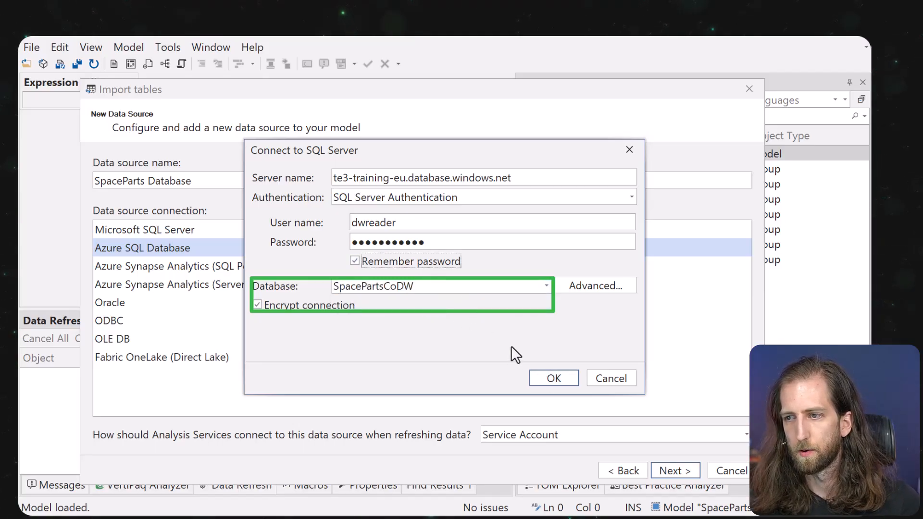
left_click(551, 379)
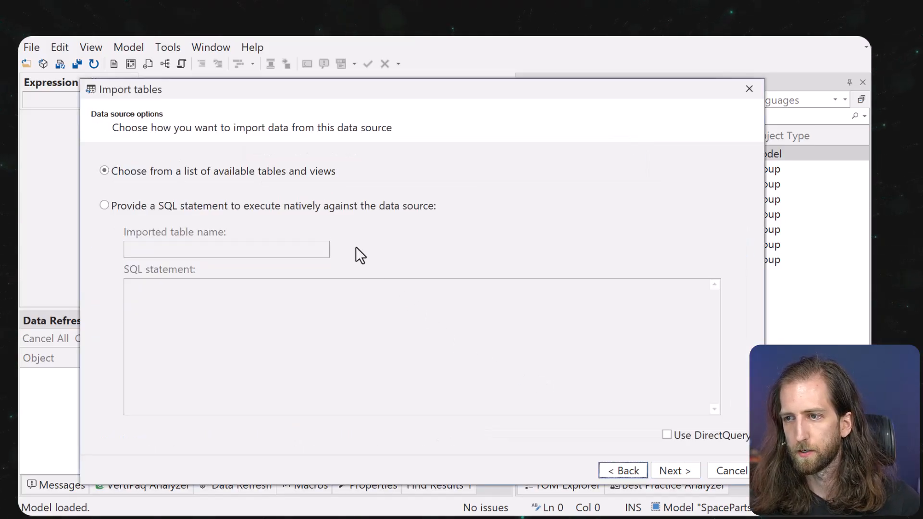
Select the Customers and Products views from Dimview and the Orders view from Factview.
left_click(675, 470)
left_click(128, 235)
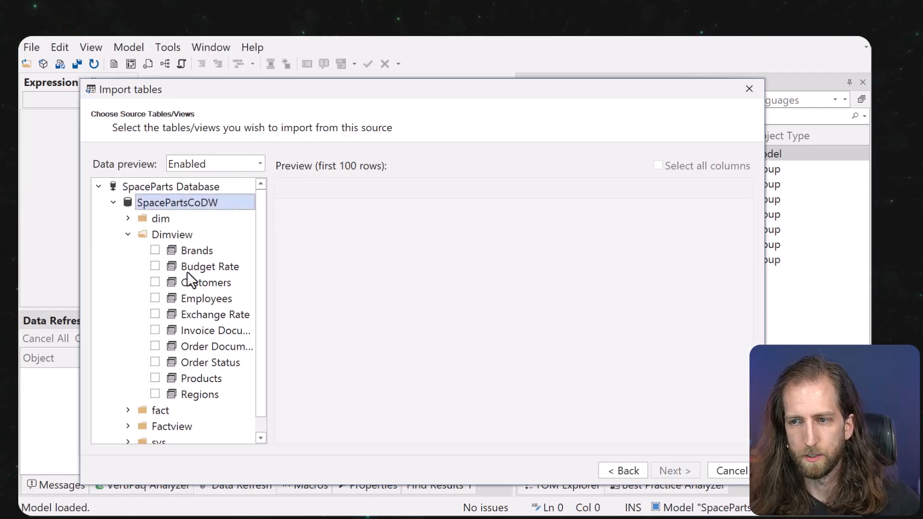
left_click(155, 282)
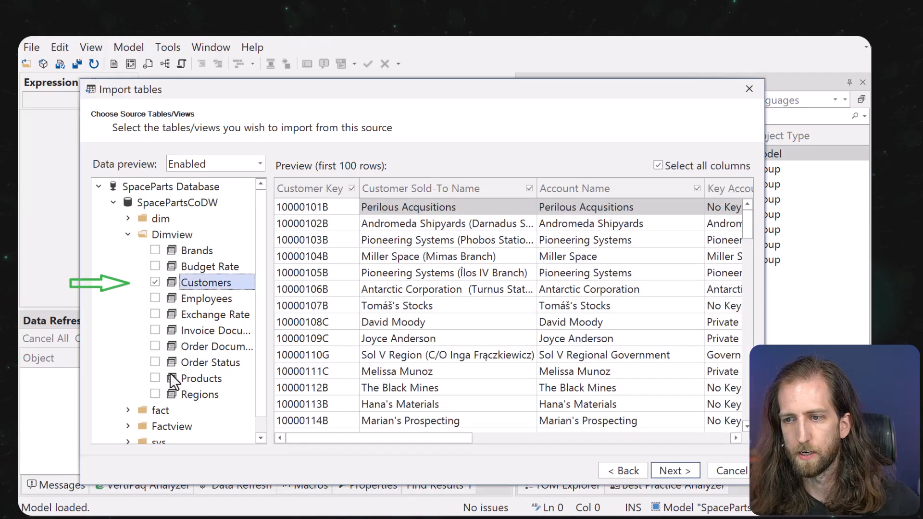
left_click(167, 378)
scroll(173, 378, "down", 1)
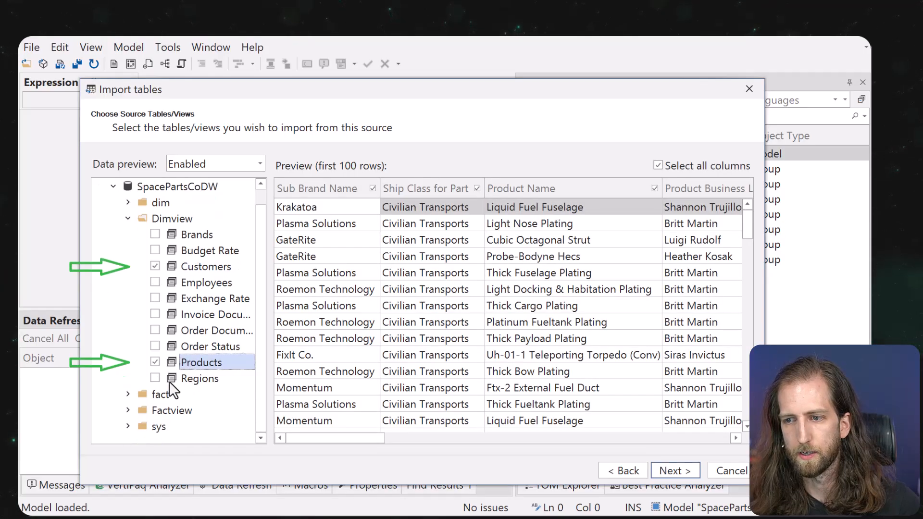
left_click(129, 411)
scroll(131, 413, "down", 2)
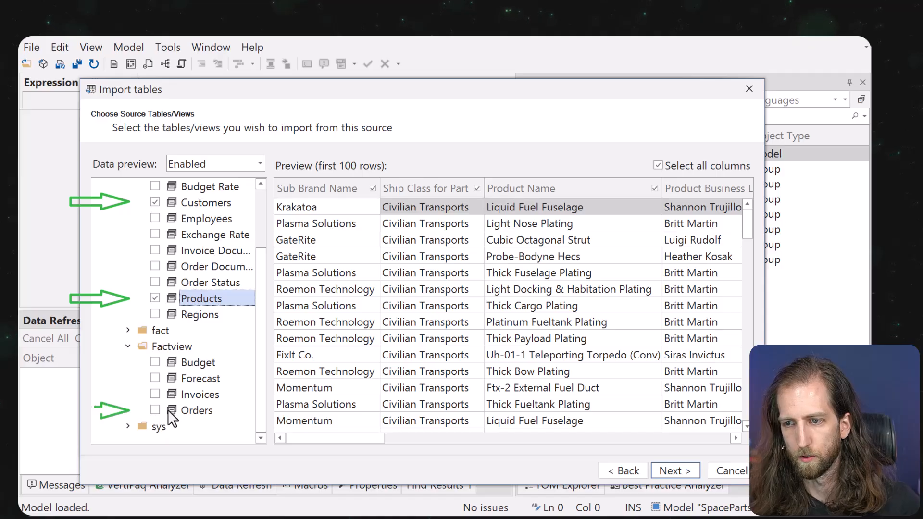
left_click(167, 410)
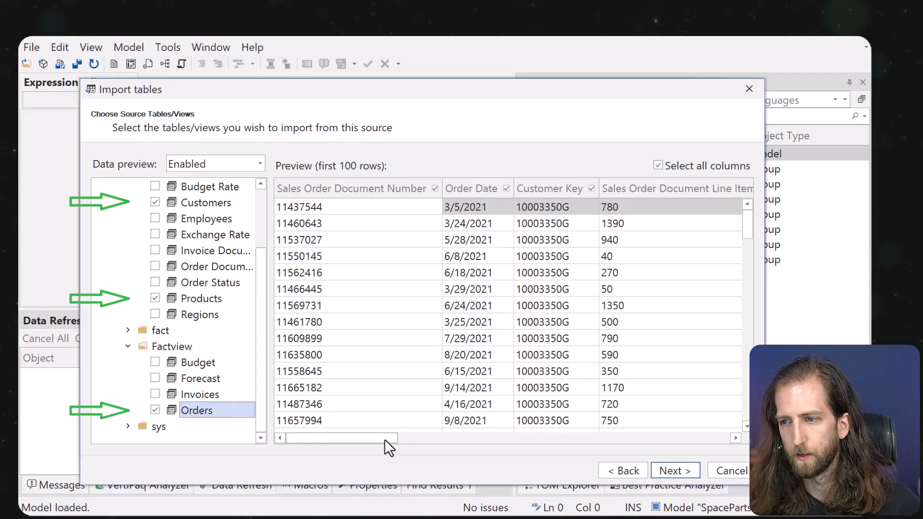
Exclude DWCreatedDate from Orders, the business line leader column from Products, and Key Account Manager and Account Manager from Customers.
left_click_drag(384, 439, 716, 439)
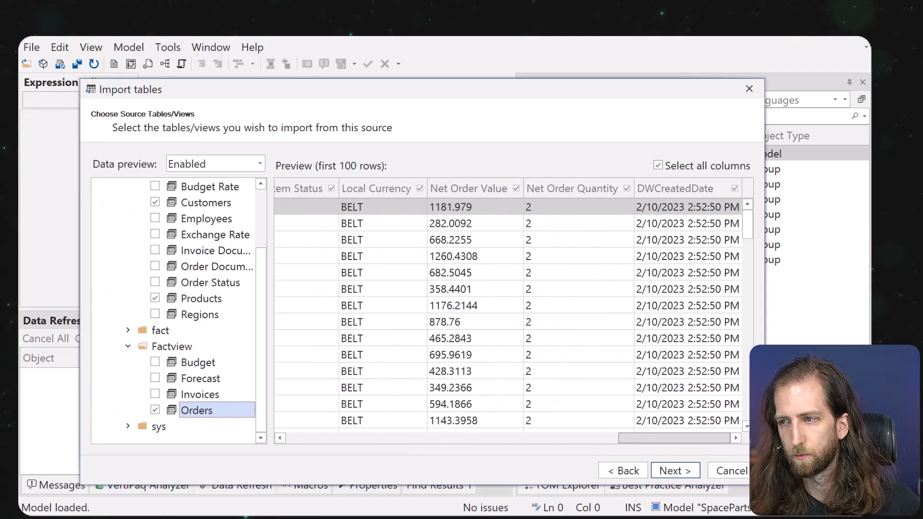
left_click(734, 188)
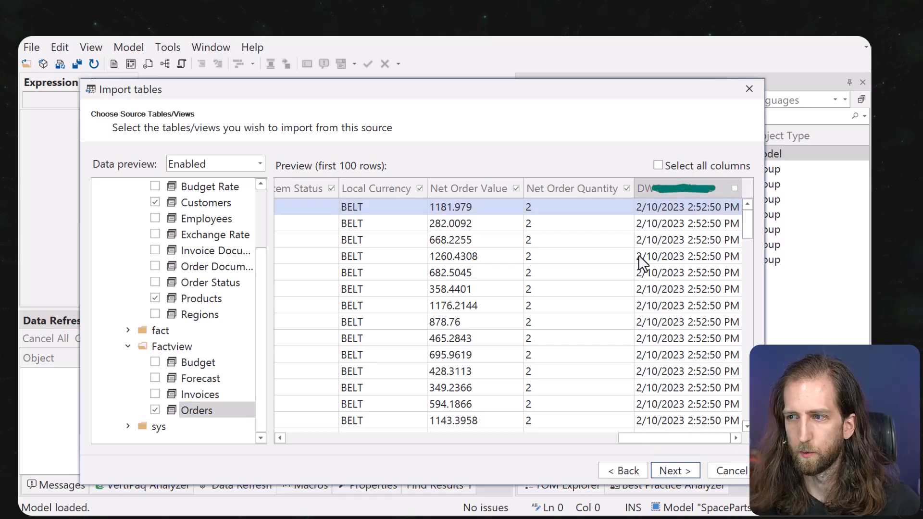
scroll(643, 409, "down", 6)
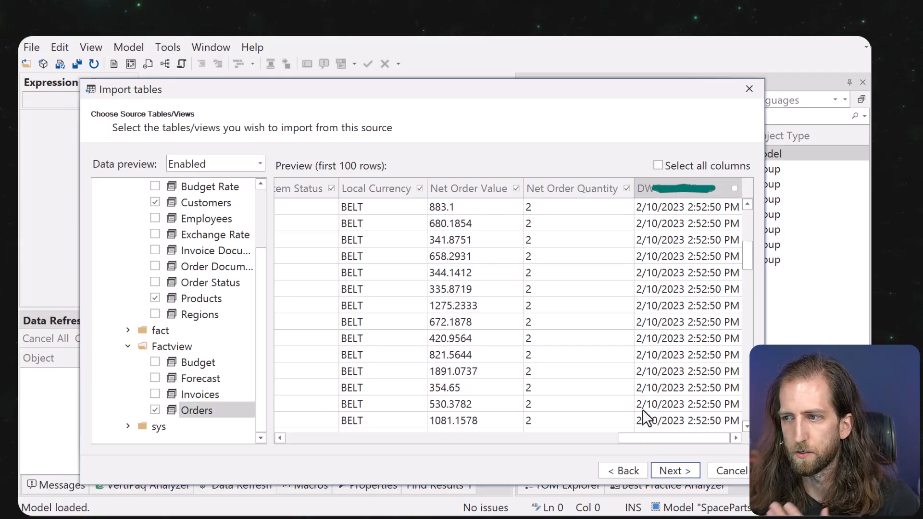
scroll(642, 409, "up", 6)
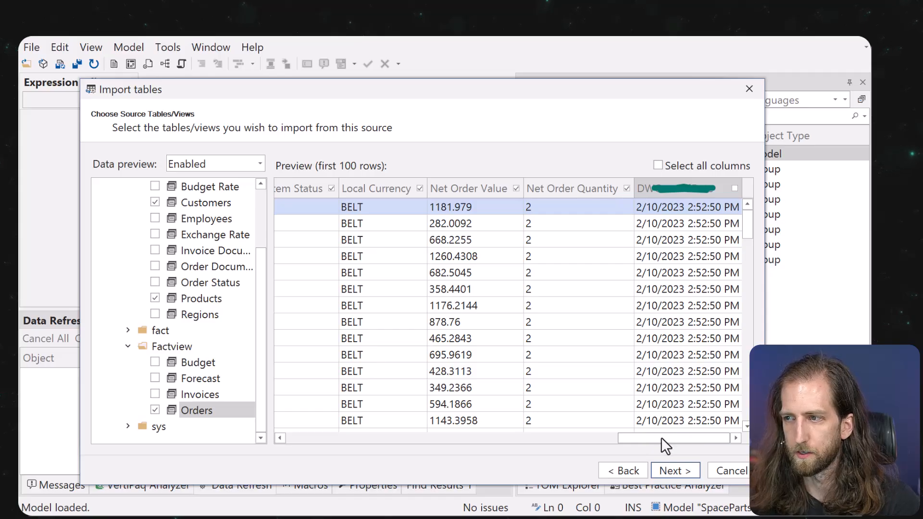
scroll(662, 441, "left", 5)
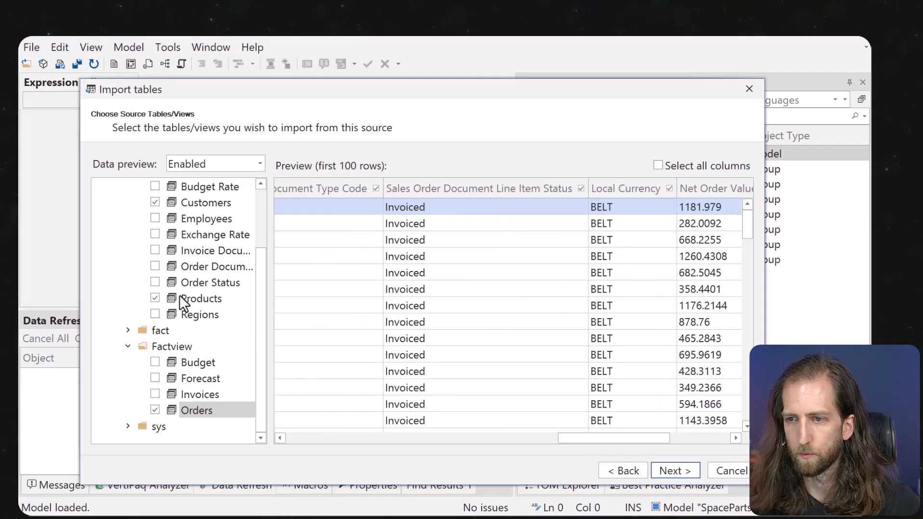
left_click(197, 299)
left_click_drag(548, 437, 365, 437)
left_click(518, 188)
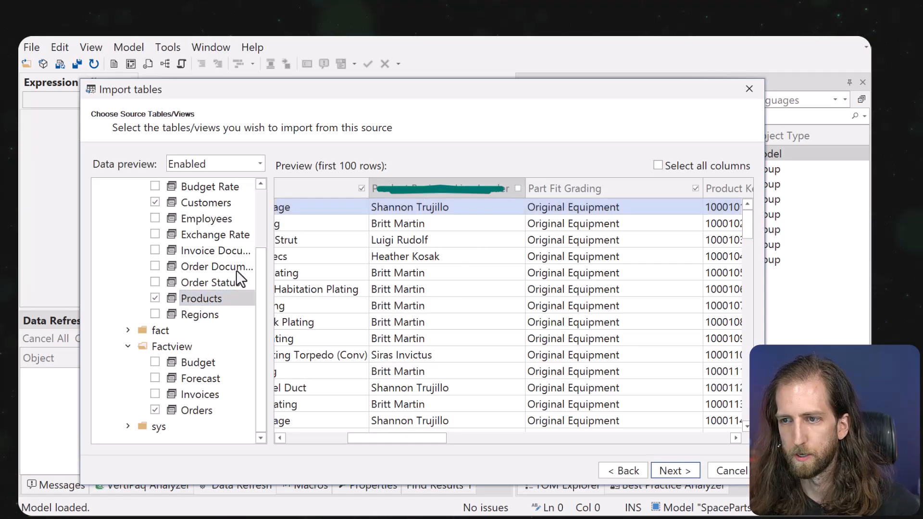
scroll(200, 295, "up", 2)
left_click(206, 282)
left_click_drag(464, 439, 590, 435)
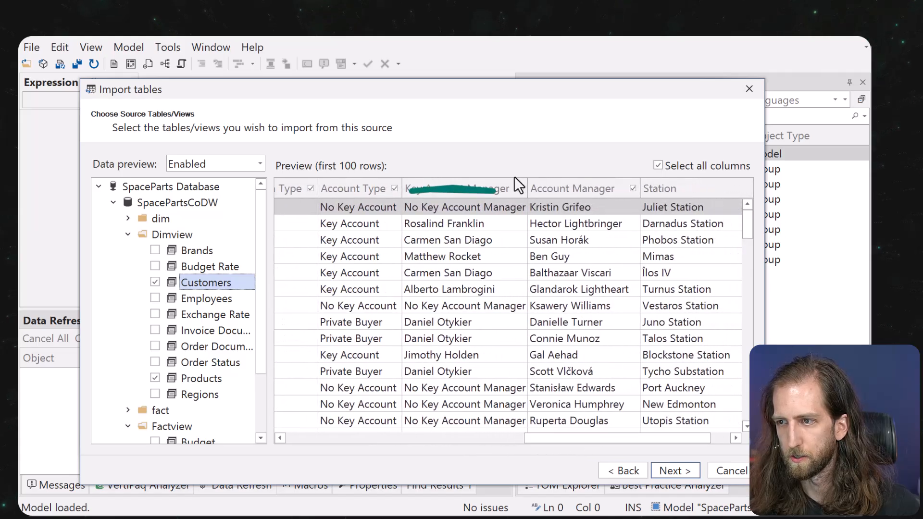
left_click(520, 188)
left_click(632, 188)
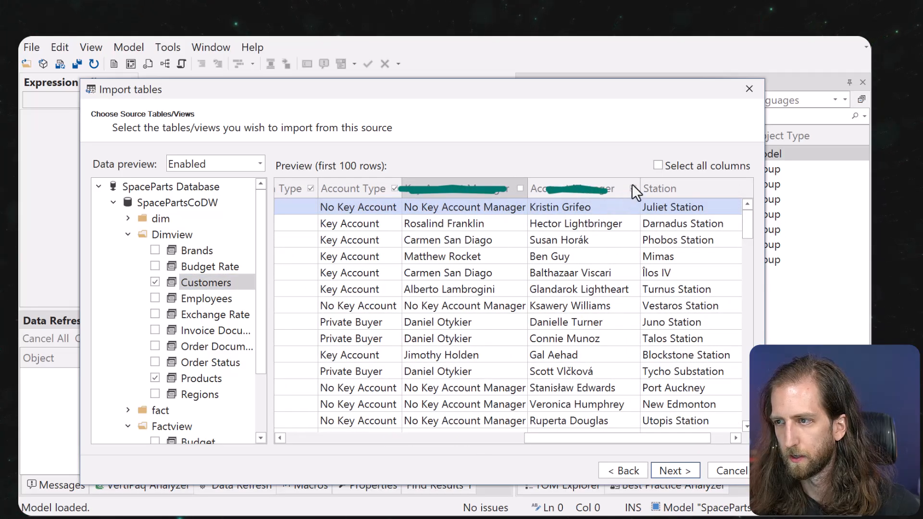
left_click_drag(610, 437, 359, 431)
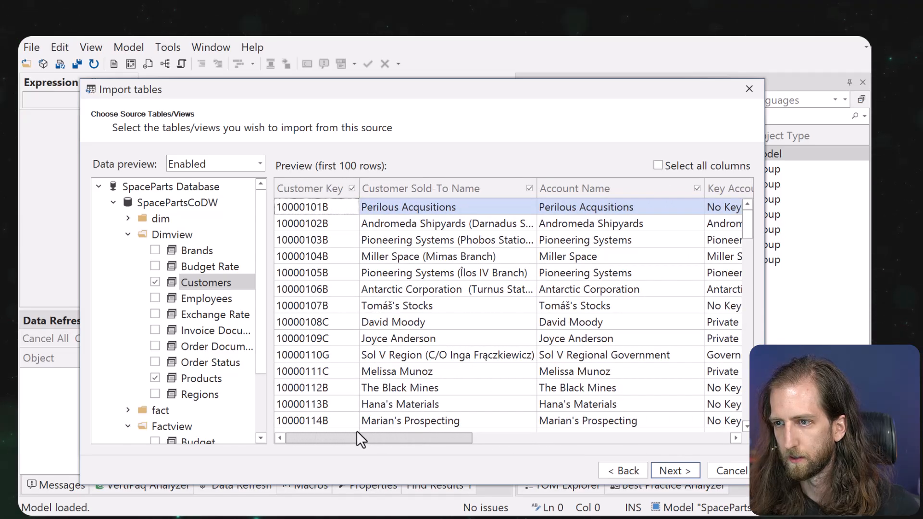
left_click(687, 469)
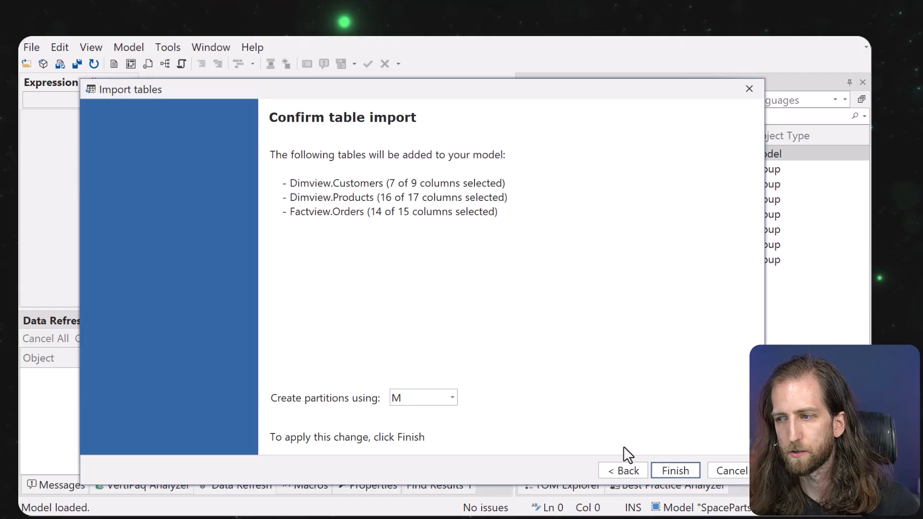
Finish the import and inspect the M expression of the Customers partition.
left_click(691, 470)
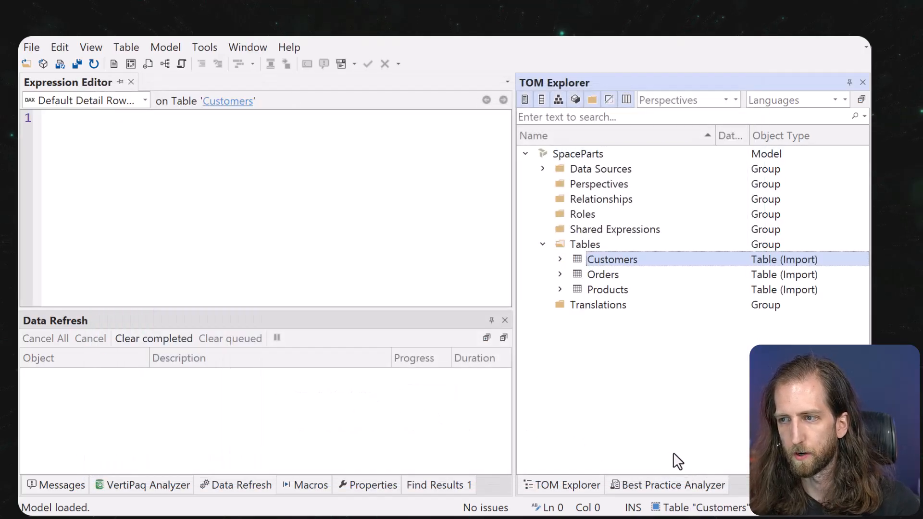
left_click(559, 259)
left_click(558, 259)
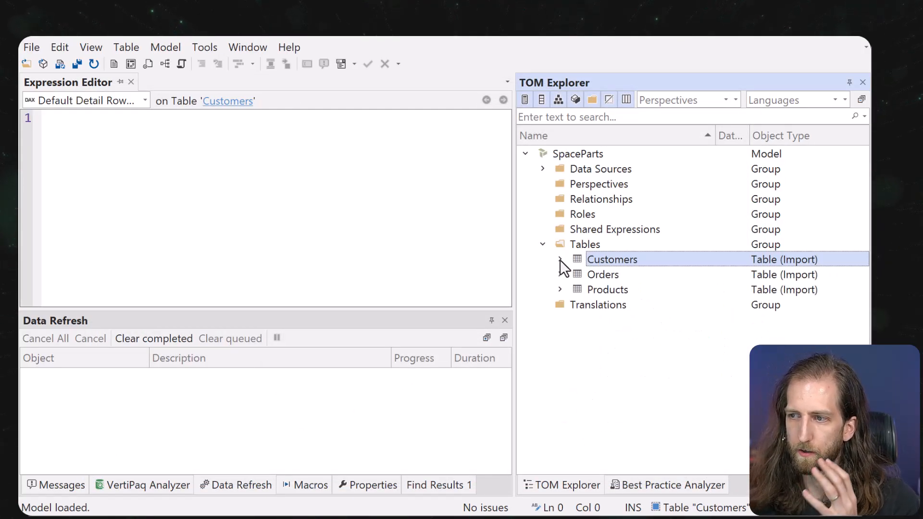
left_click(559, 260)
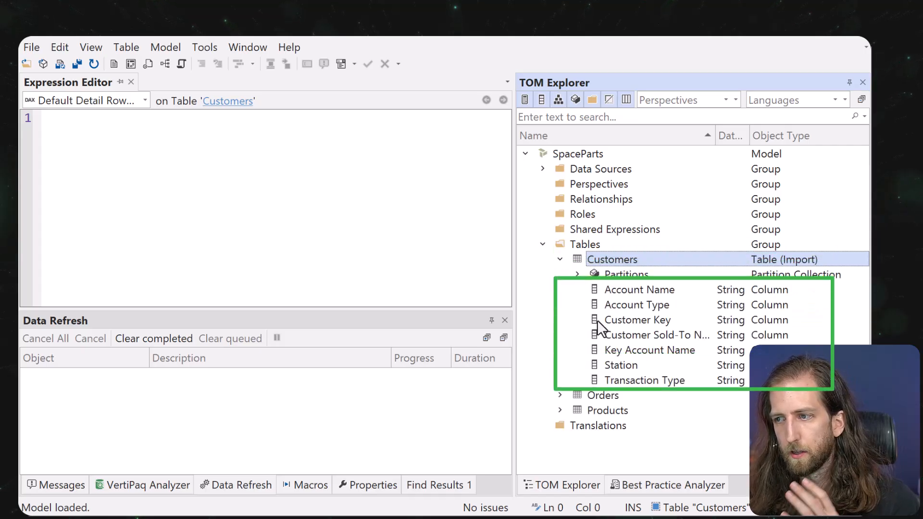
left_click(577, 274)
left_click(625, 289)
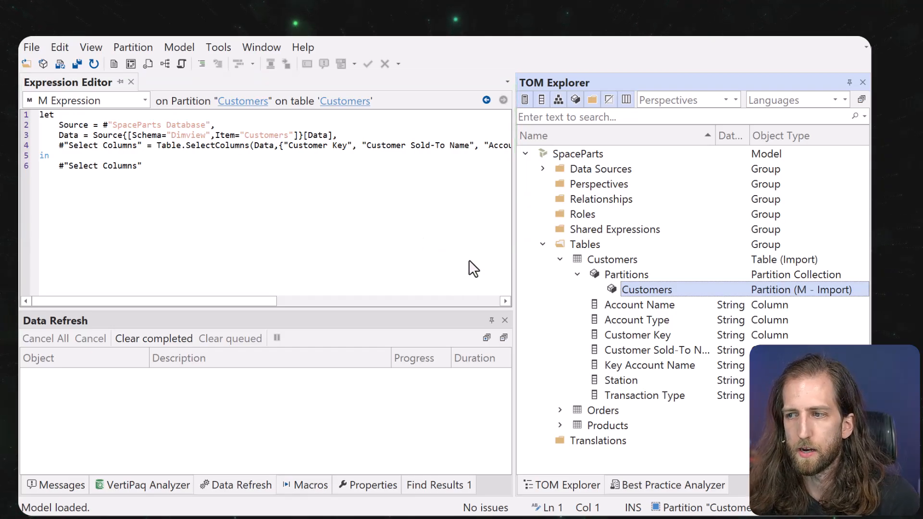
left_click(560, 260)
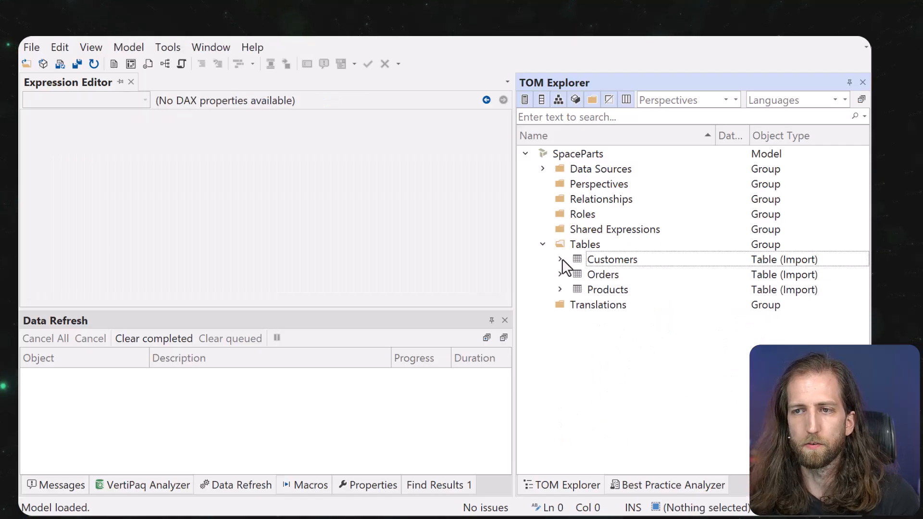
left_click(595, 279)
left_click(598, 288)
Save the model in TMDL folder format to Downloads\SpaceParts.
left_click(373, 212)
key("ctrl+s")
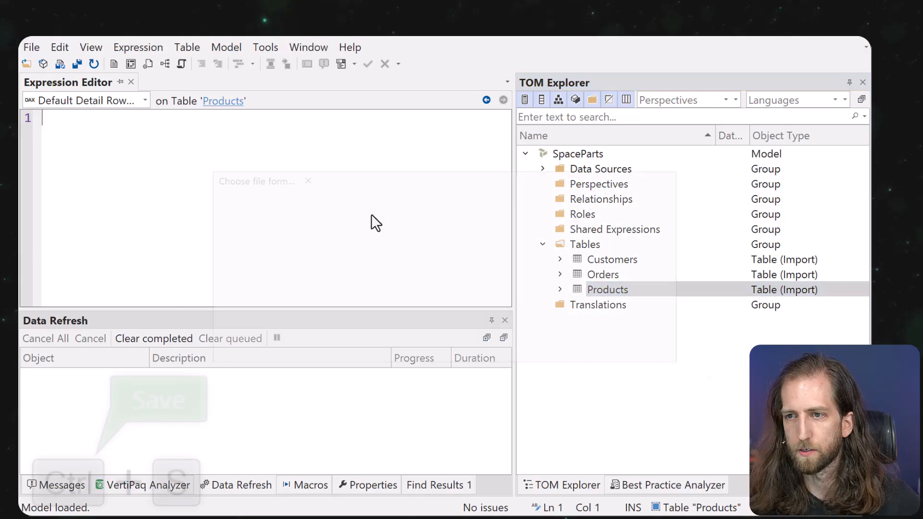
left_click(485, 360)
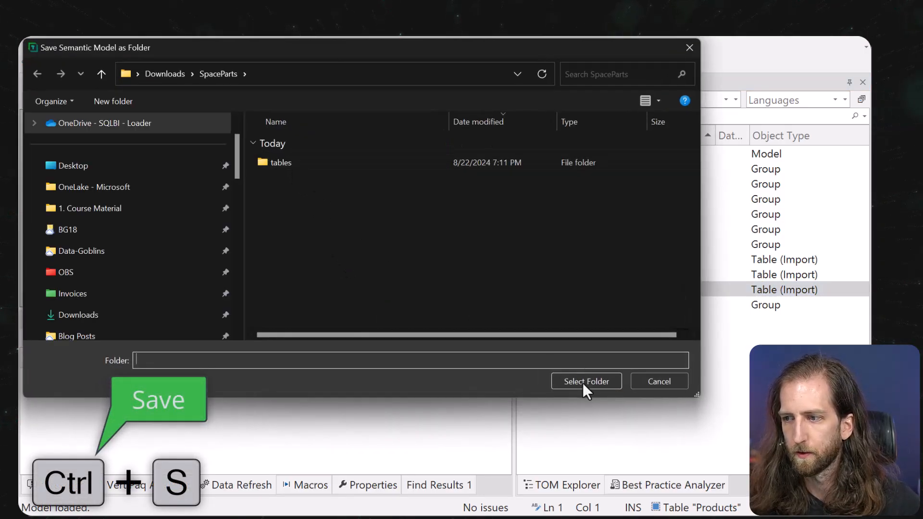
left_click(583, 383)
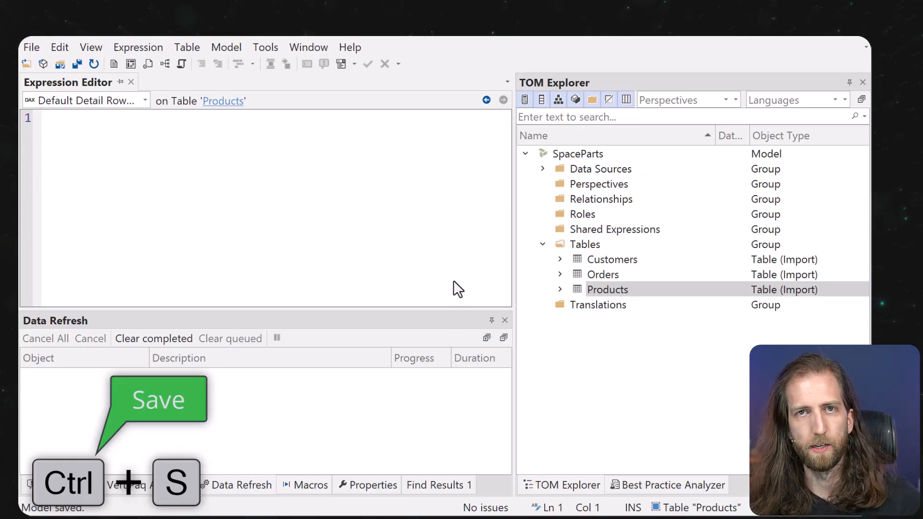
left_click(595, 262)
Run a Full refresh (table) on Customers, Orders and Products and check the refresh job.
left_click(611, 287, "shift")
right_click(610, 286)
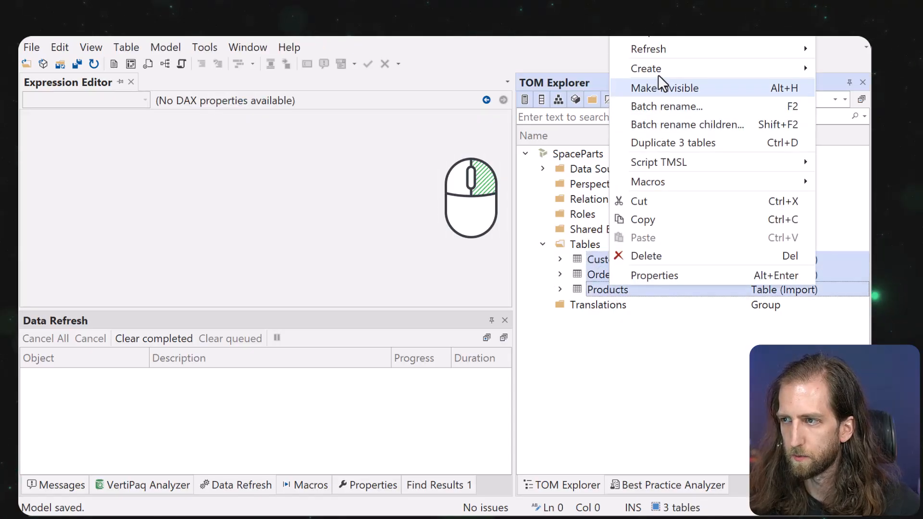
mouse_move(662, 52)
left_click(506, 83)
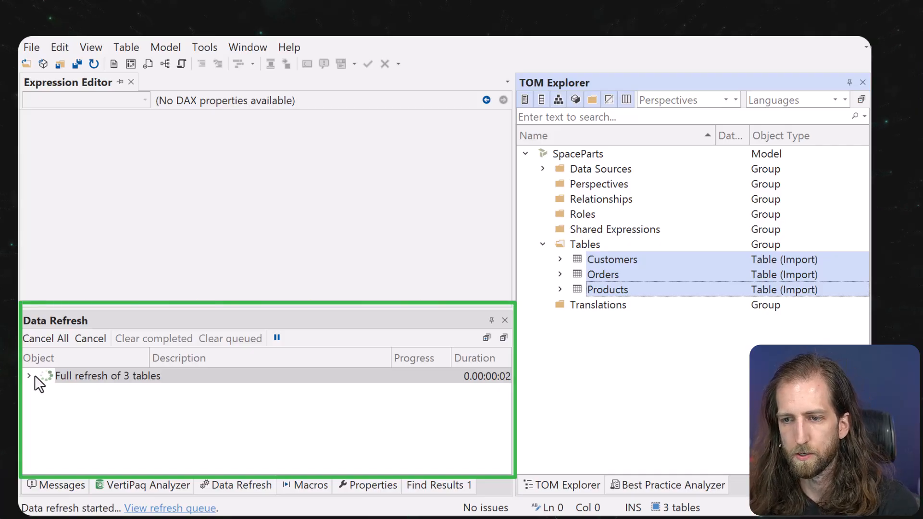
left_click(29, 376)
left_click(30, 376)
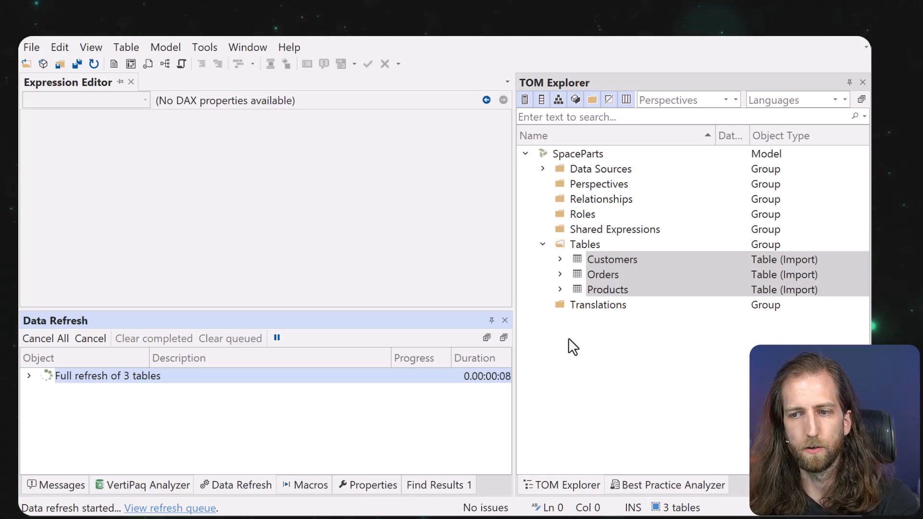
Add the Orders, Products and Customers tables to a new model diagram.
left_click(155, 62)
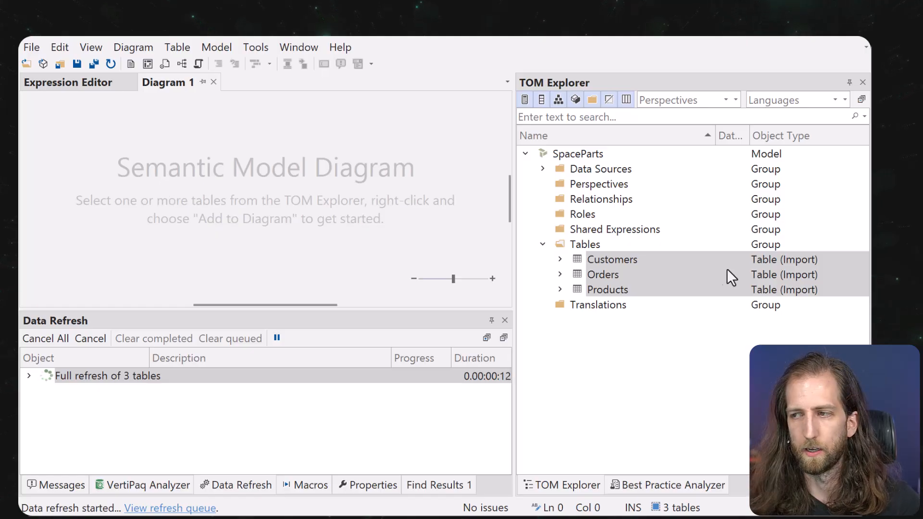
left_click(648, 275)
left_click_drag(648, 276, 505, 253)
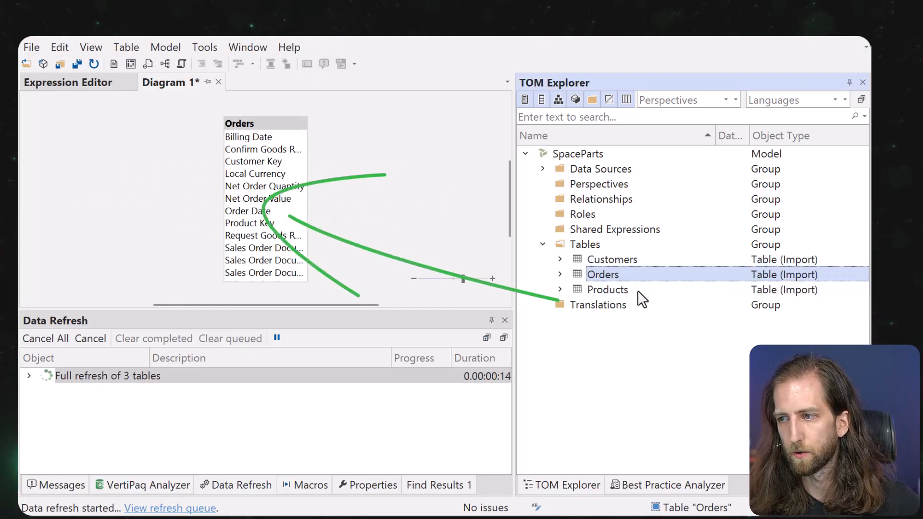
left_click_drag(638, 289, 375, 211)
left_click_drag(671, 261, 307, 210)
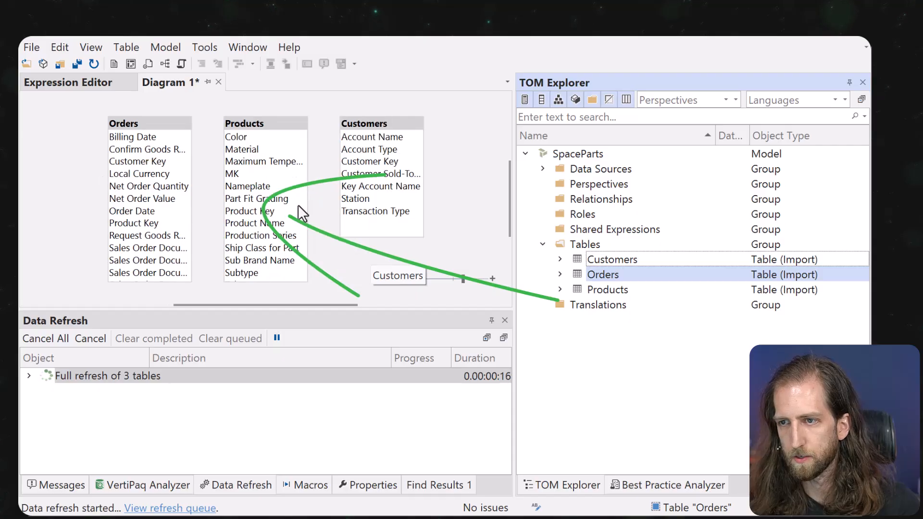
Relate Orders to Products on Product Key and to Customers on Customer Key, then auto-arrange the diagram.
left_click(249, 163)
left_click(261, 210)
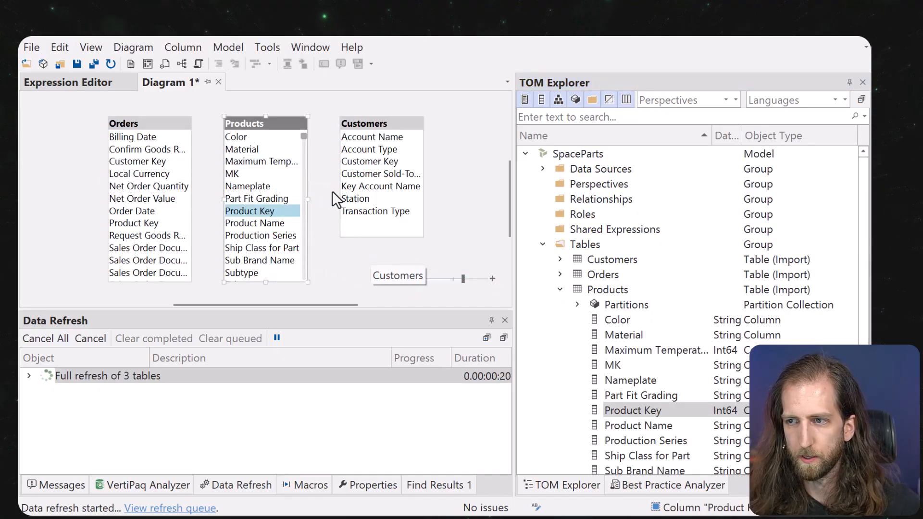
left_click(149, 210)
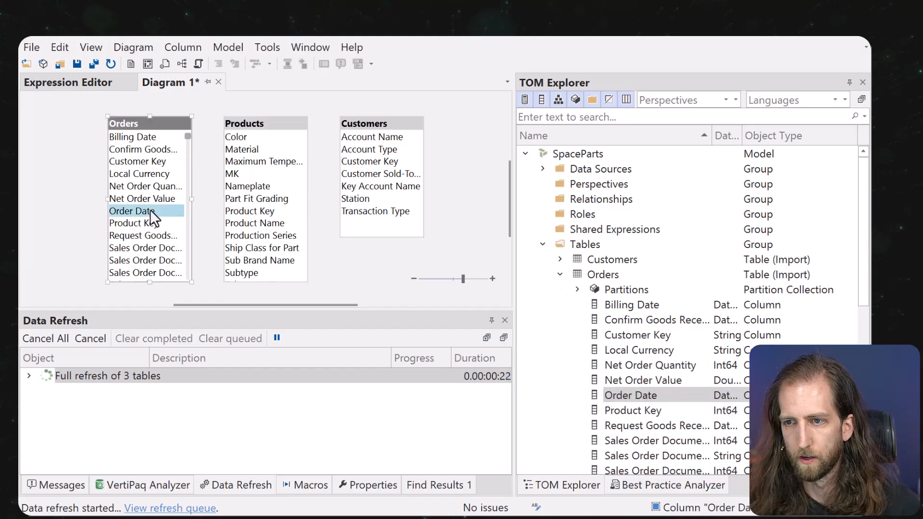
left_click_drag(139, 222, 259, 214)
left_click(642, 345)
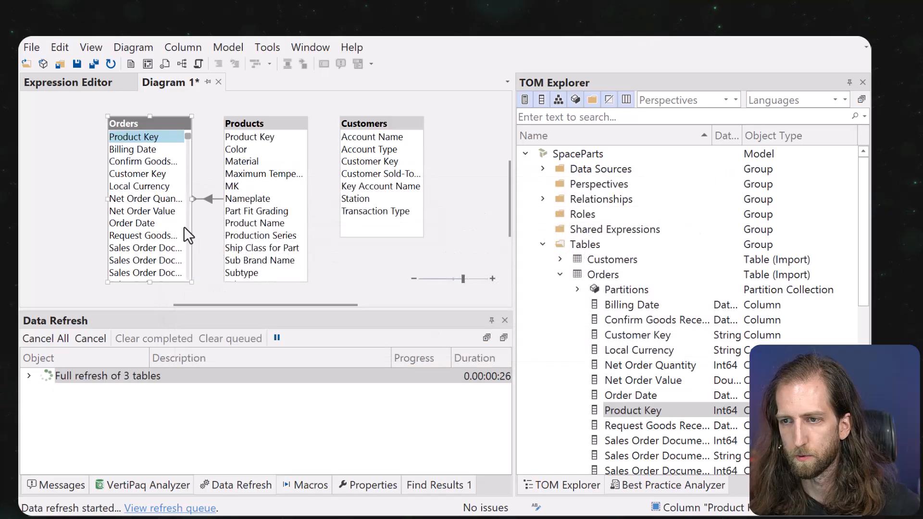
left_click(149, 175)
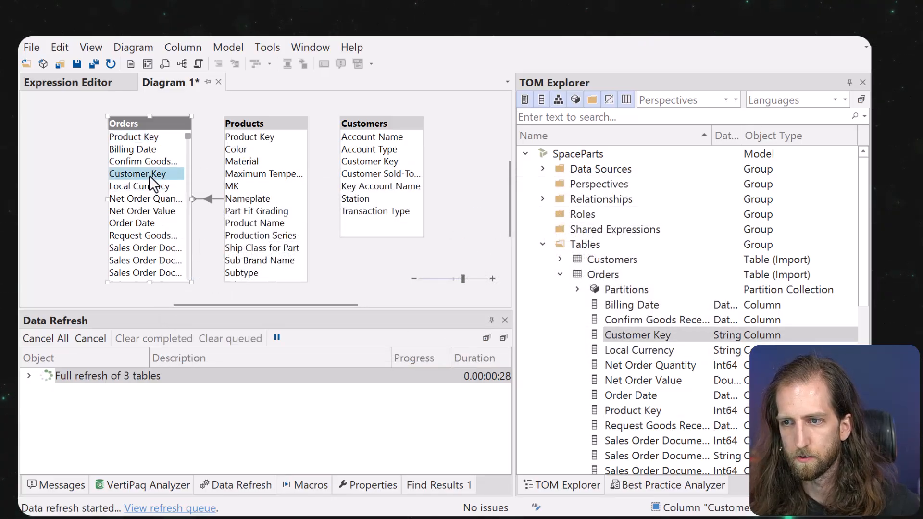
left_click_drag(379, 171, 384, 171)
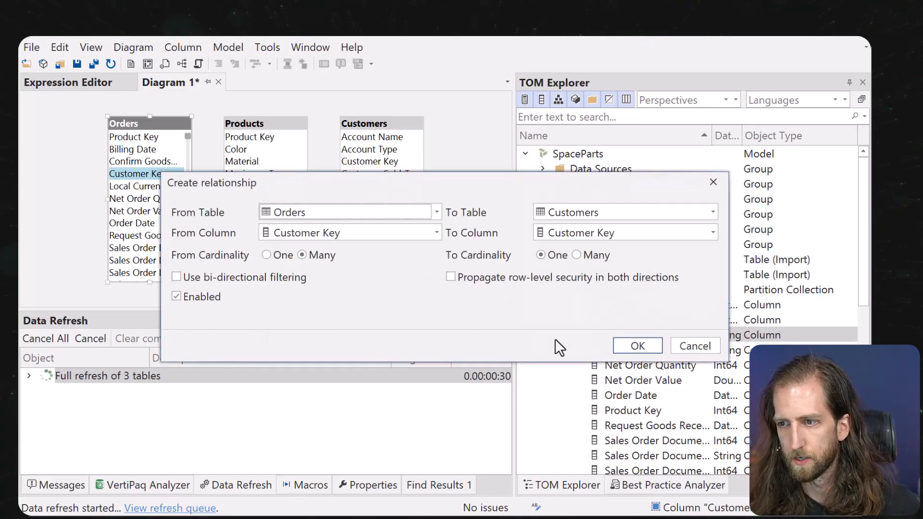
left_click(640, 345)
right_click(363, 259)
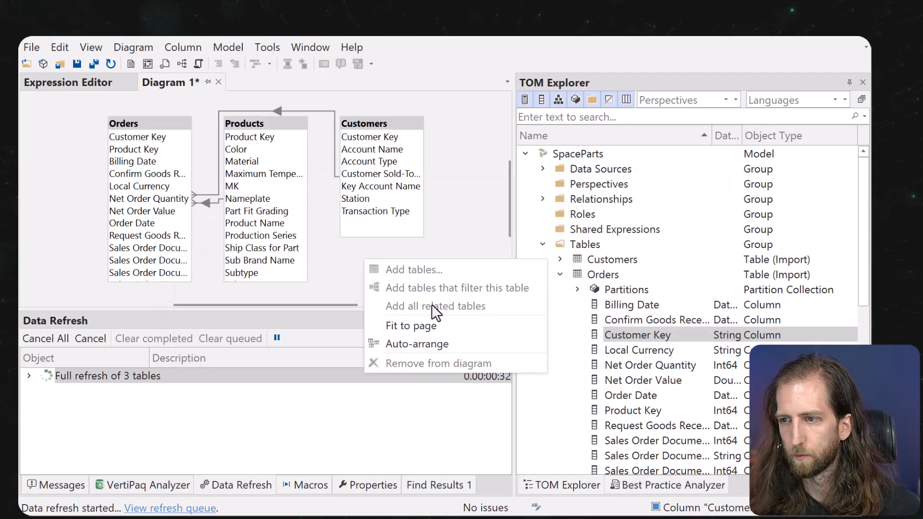
left_click(432, 343)
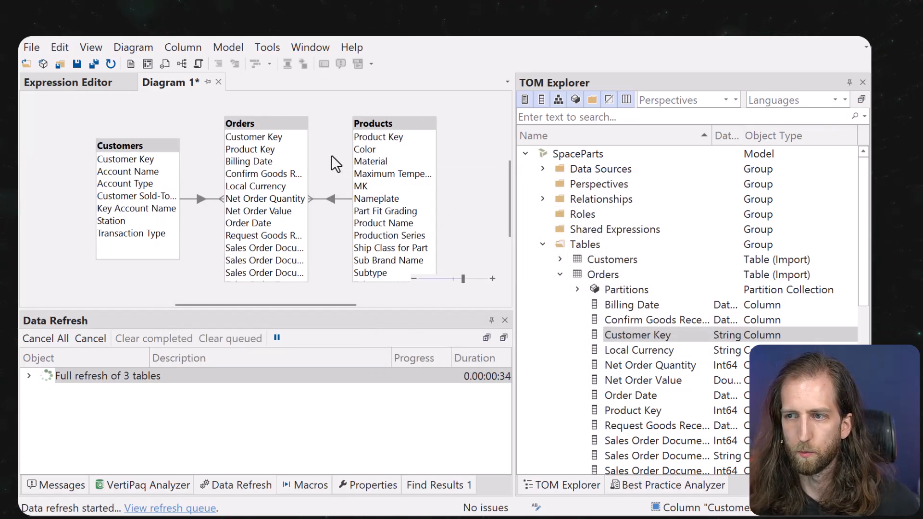
left_click(89, 82)
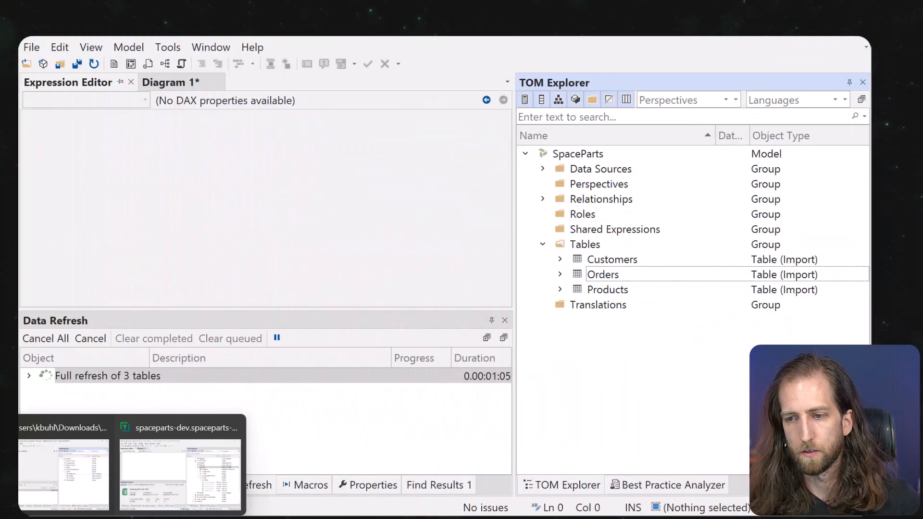
In the reference SpaceParts model, copy the Date calculated table from Tables > 1. Dimension Tables.
left_click(176, 489)
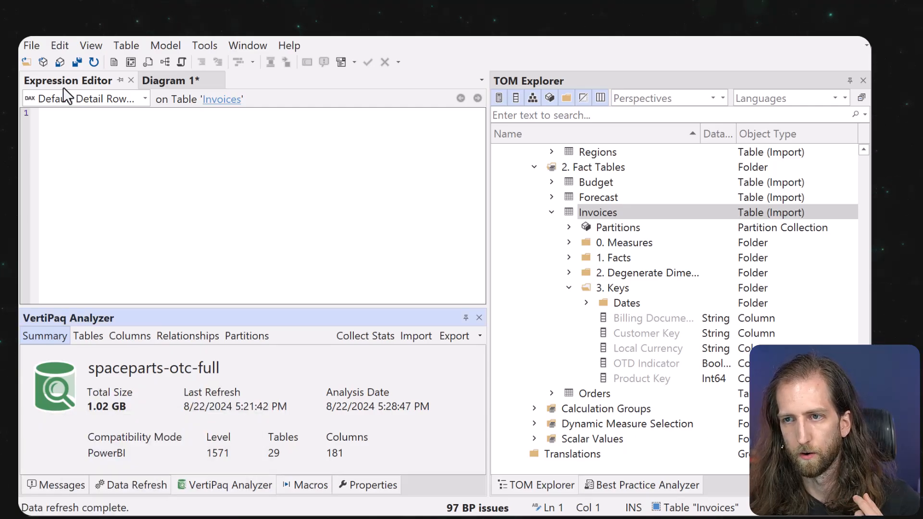
scroll(589, 315, "up", 3)
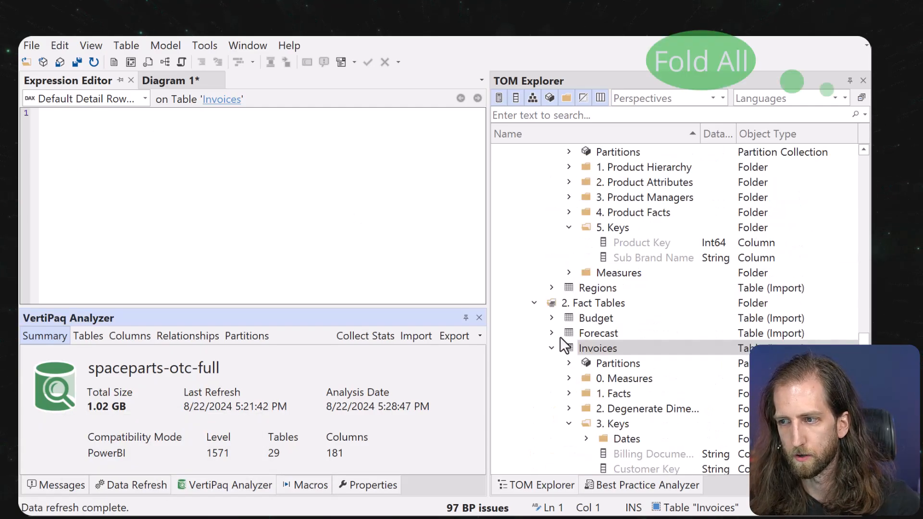
left_click(552, 347)
scroll(645, 233, "up", 5)
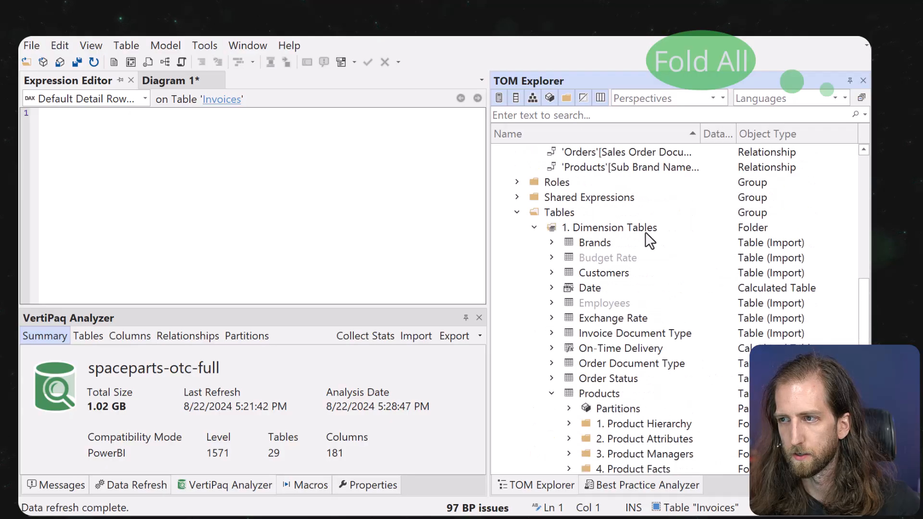
left_click(861, 97)
left_click(517, 242)
left_click(543, 262)
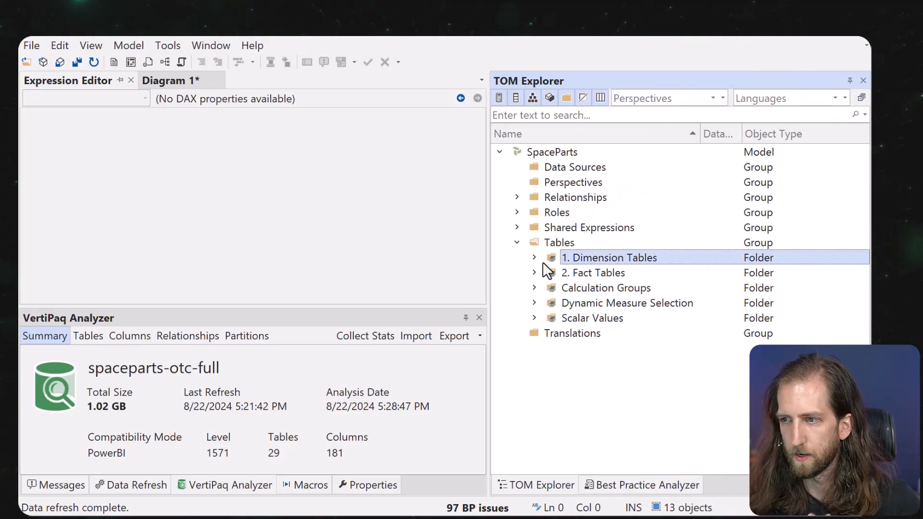
left_click(534, 258)
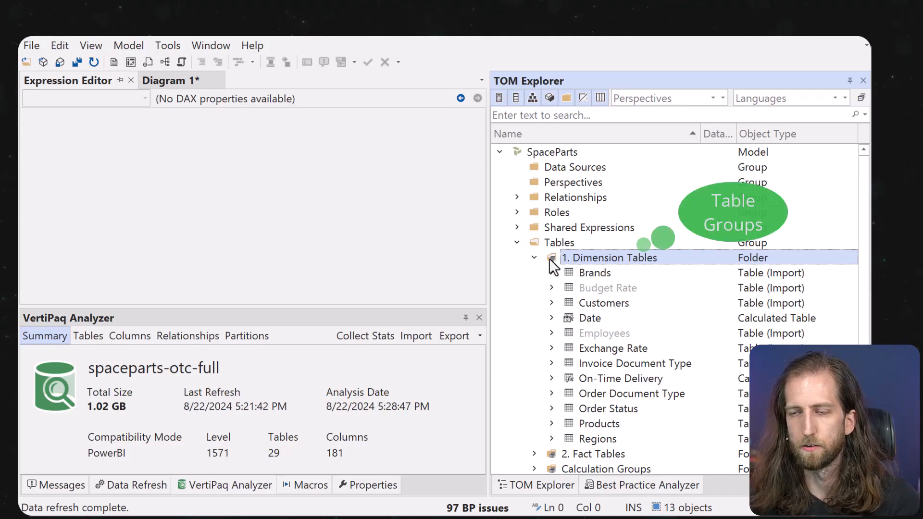
left_click(579, 316)
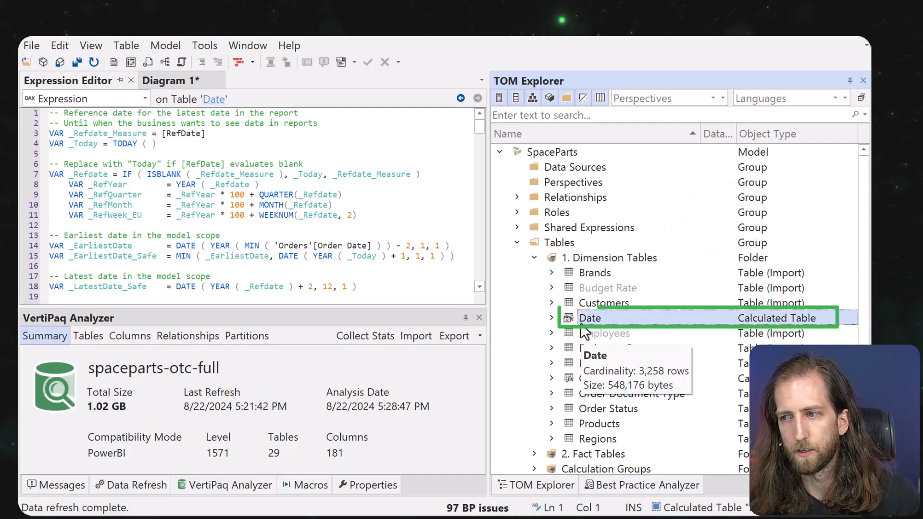
key("ctrl+c")
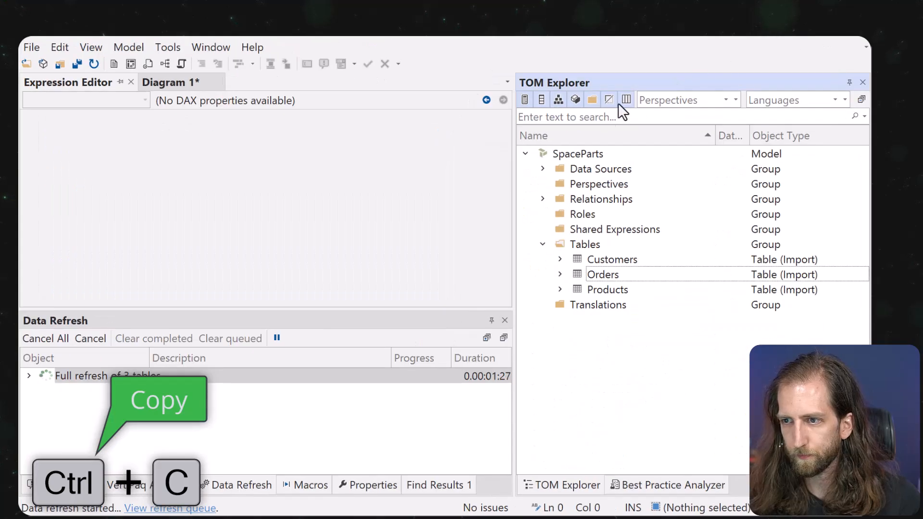
Paste the Date table under Tables in the new model and expand its Measures folder.
left_click(592, 244)
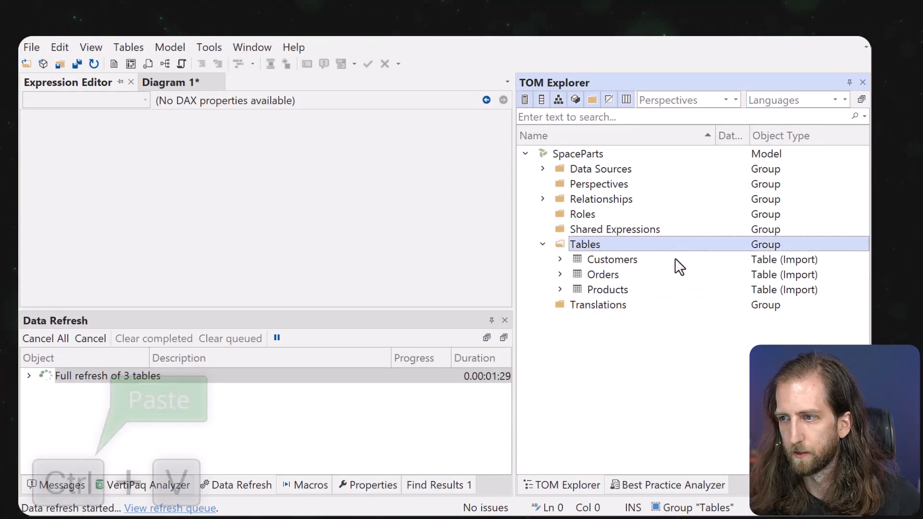
key("ctrl+v")
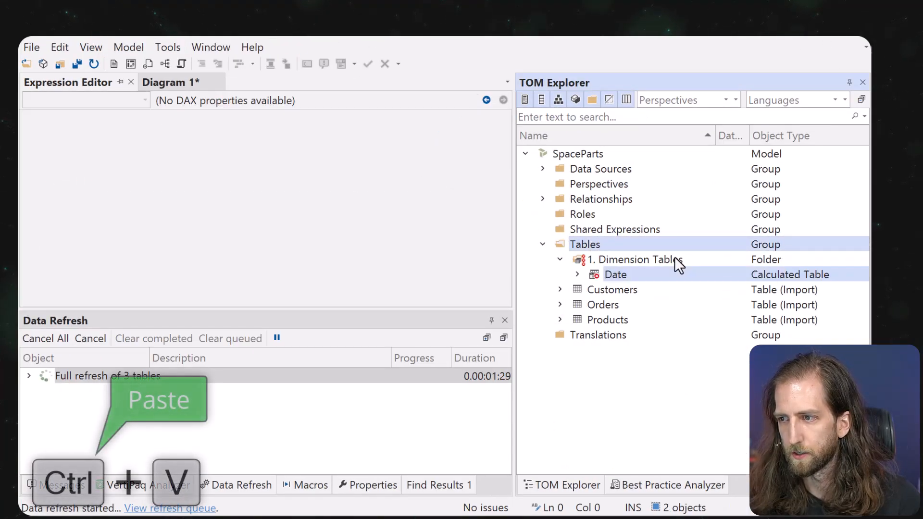
left_click(577, 275)
left_click(595, 394)
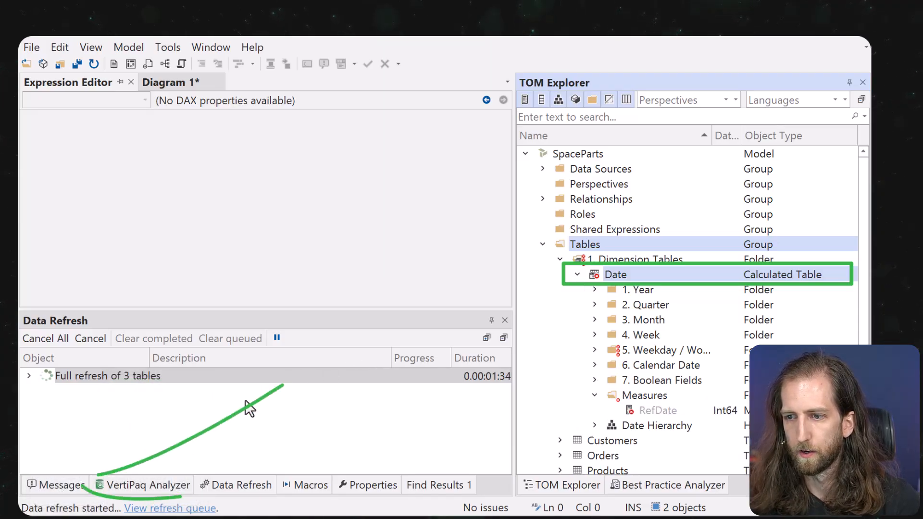
Fix the RefDate measure error by replacing the missing Invoices reference with 'Orders' and reformatting it.
left_click(67, 486)
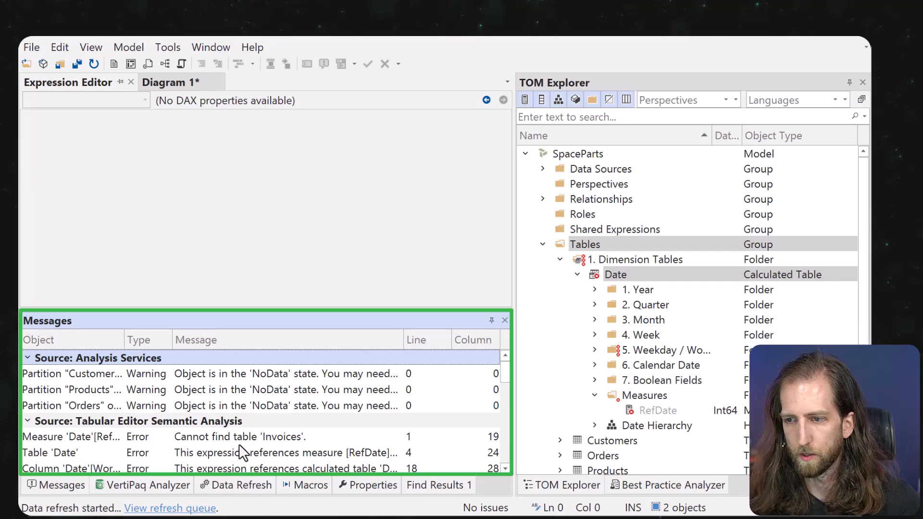
scroll(239, 443, "down", 2)
double_click(239, 405)
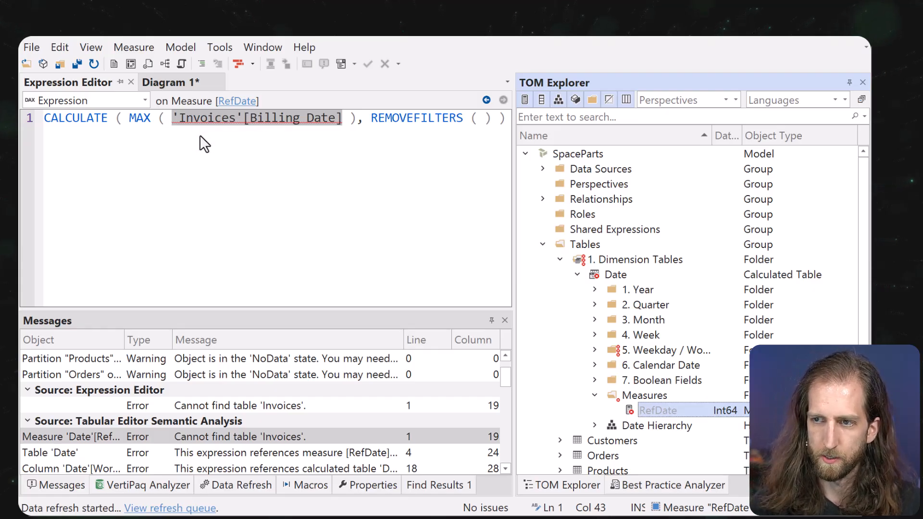
left_click(187, 127)
double_click(192, 119)
type("'Orders")
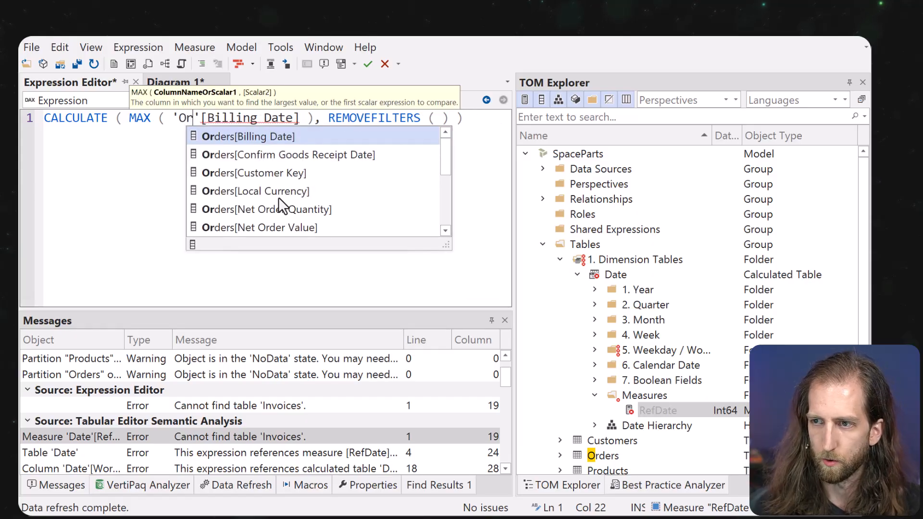
key("Escape")
key("F6")
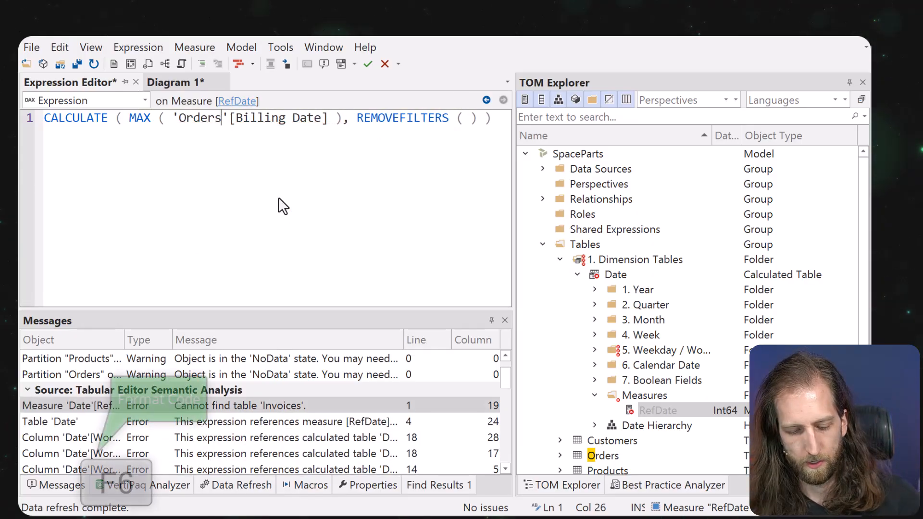
left_click(661, 380)
Inspect the Date table's 1. Year folder, Measures folder and Date Hierarchy.
left_click(594, 273)
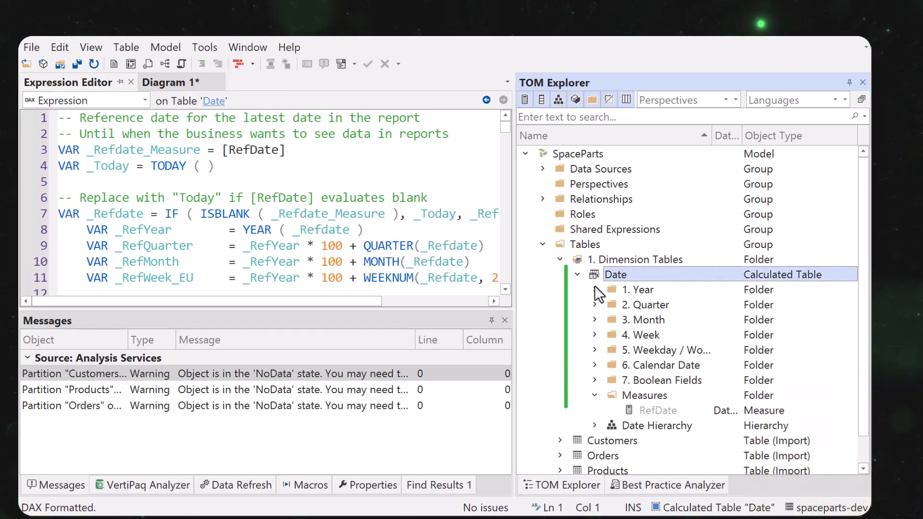
left_click(595, 289)
left_click(595, 290)
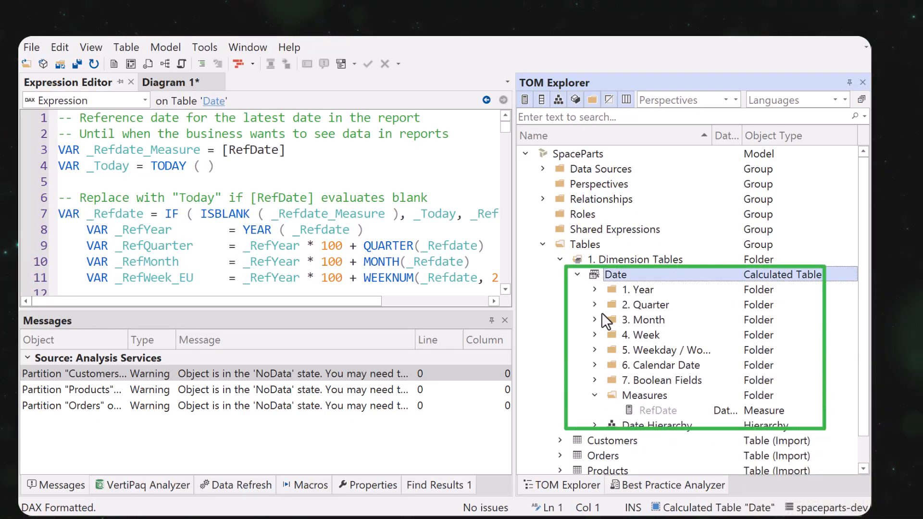
left_click(596, 397)
left_click(595, 410)
left_click(595, 409)
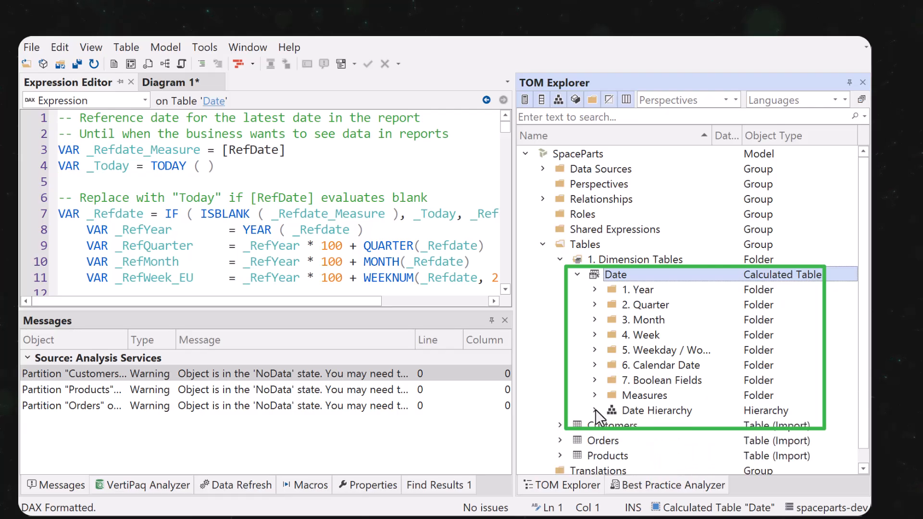
Collapse the 1. Dimension Tables folder in TOM Explorer.
left_click(559, 259)
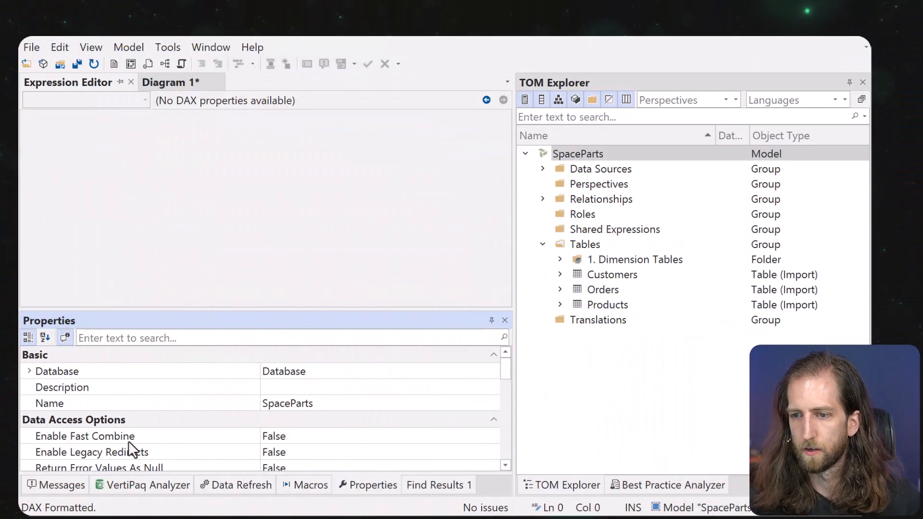
Generate Date 1 with the Create Date Table macro from Orders[Order Date] to Orders[Request Goods Receipt Date], then delete it.
left_click(53, 485)
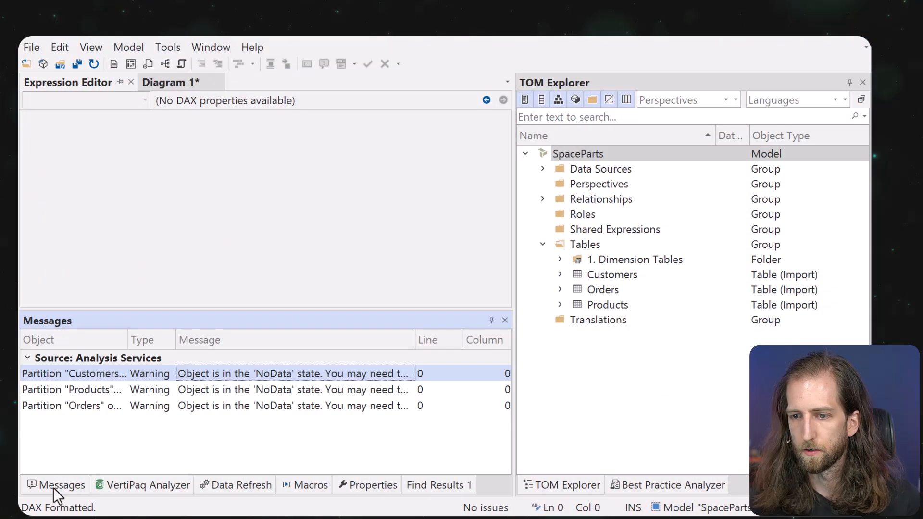
right_click(610, 152)
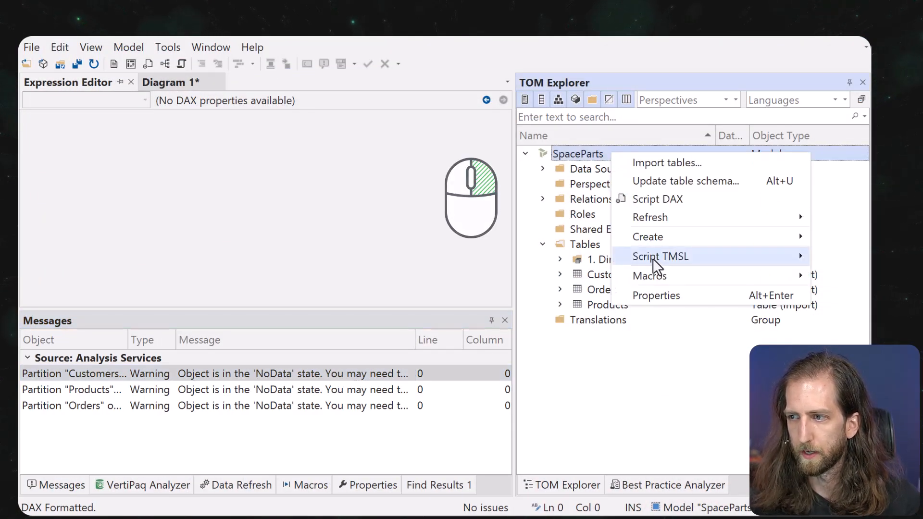
mouse_move(649, 277)
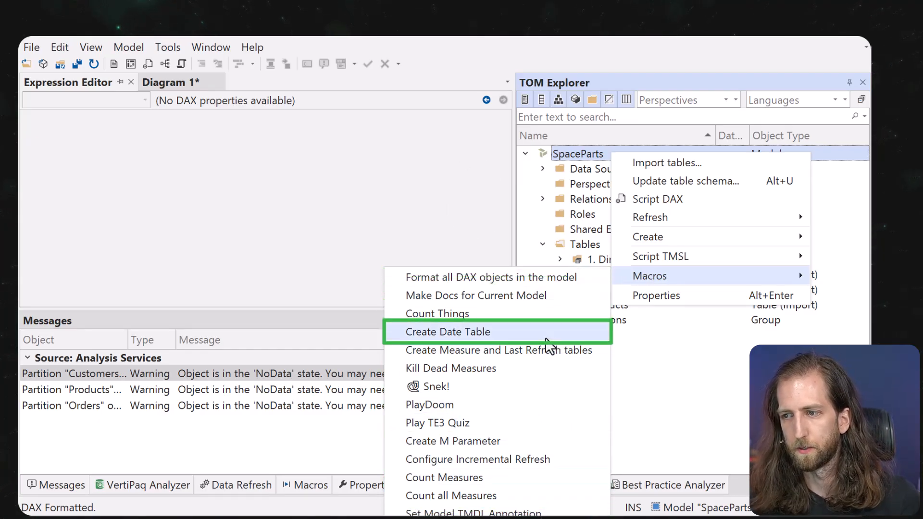
left_click(545, 336)
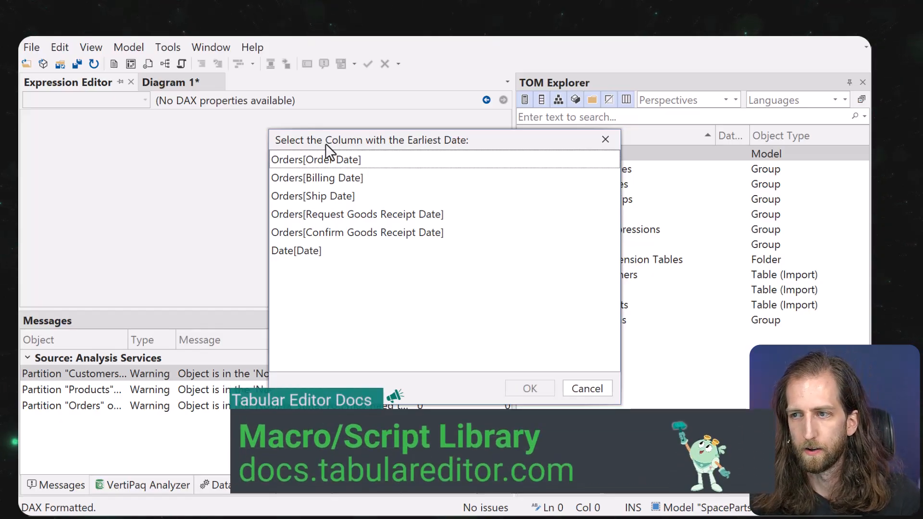
left_click(370, 163)
left_click(527, 393)
left_click(386, 221)
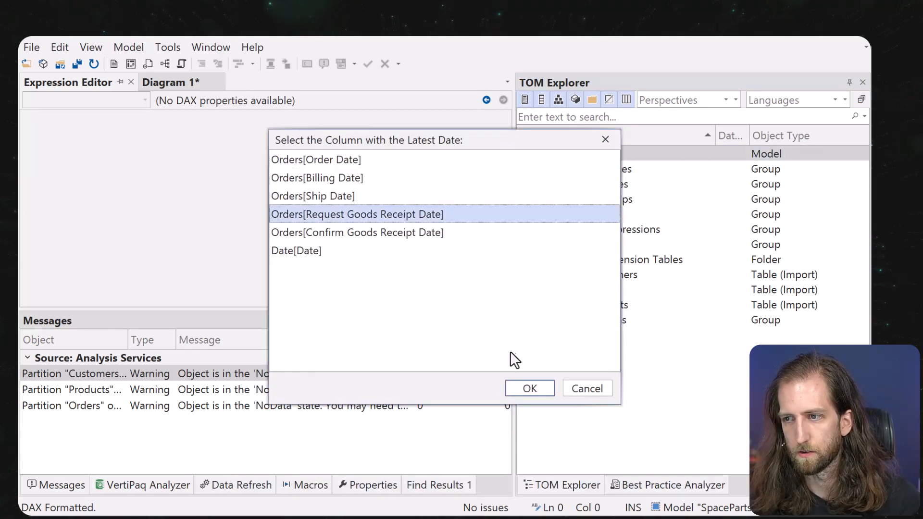
left_click(530, 390)
left_click(422, 312)
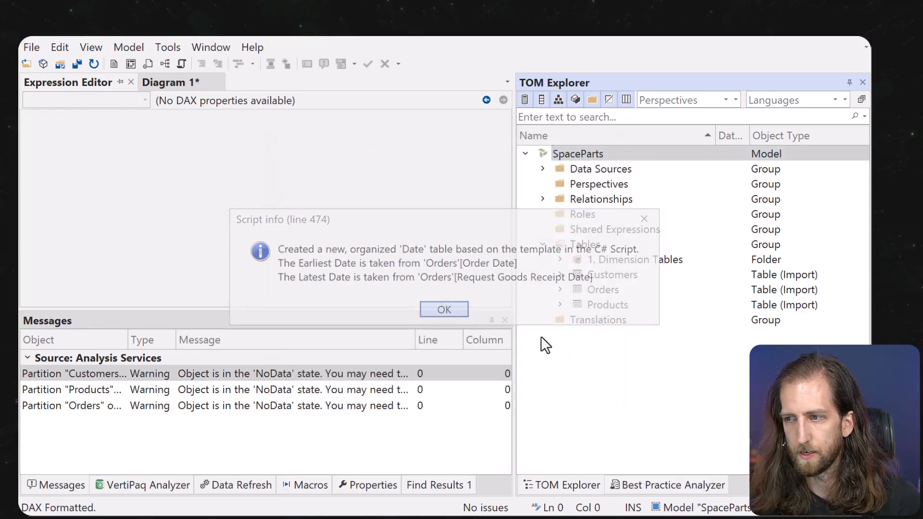
left_click(560, 290)
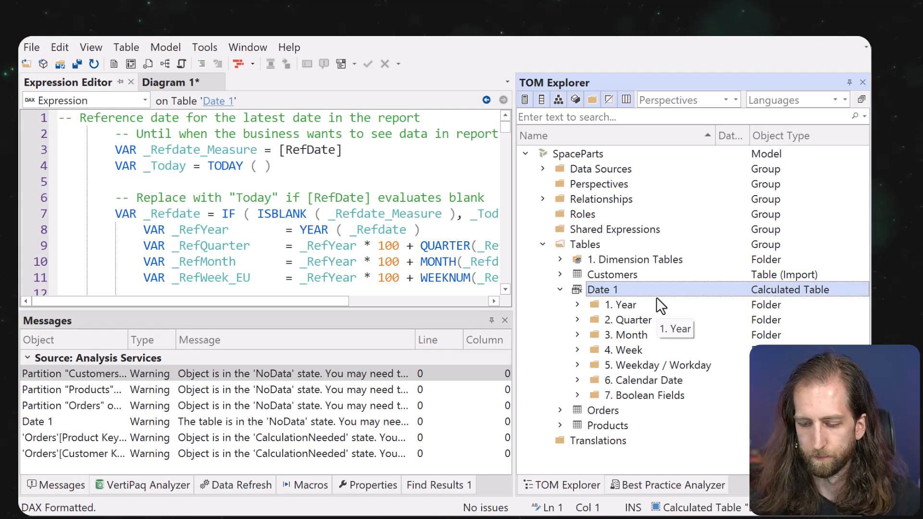
key("Delete")
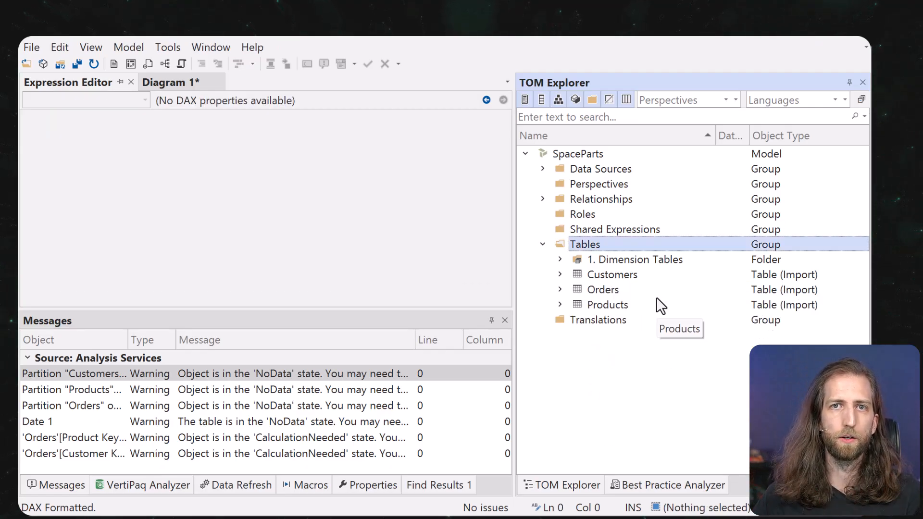
Run the 'Create Measure and Last Refresh tables' macro on the SpaceParts model and confirm.
right_click(578, 153)
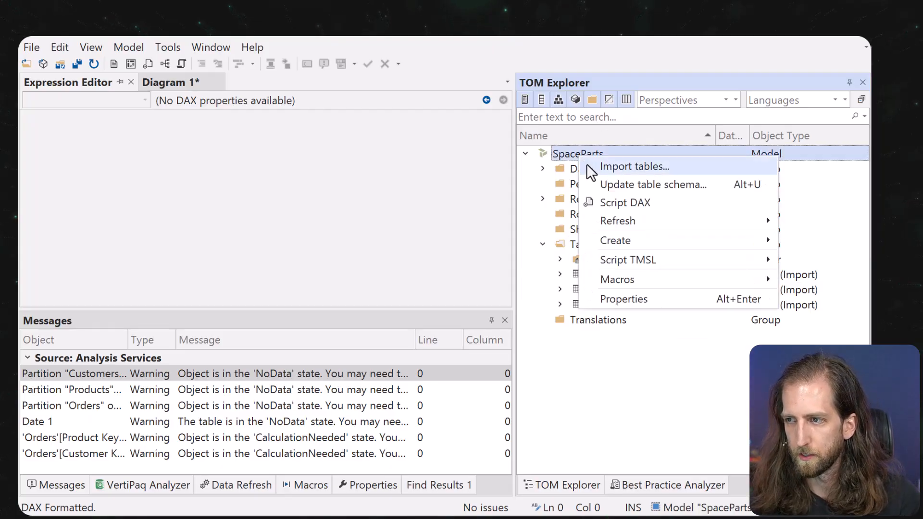
mouse_move(622, 281)
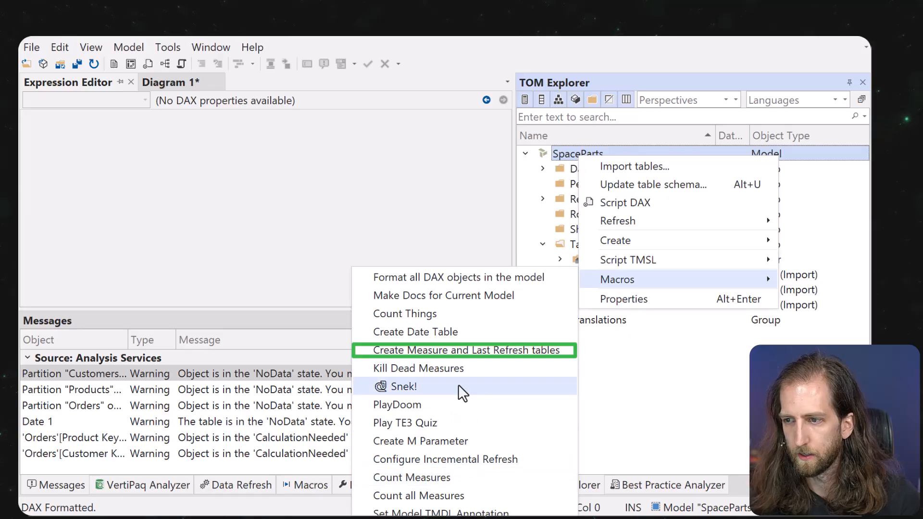
left_click(463, 351)
left_click(445, 310)
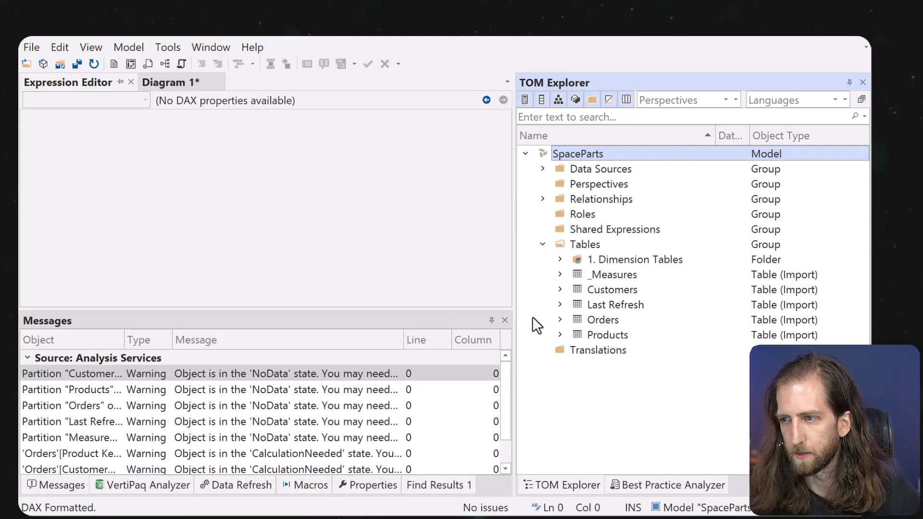
Inspect the new _Measures and Last Refresh tables and the Last Refresh Date measure's expression.
left_click(567, 275)
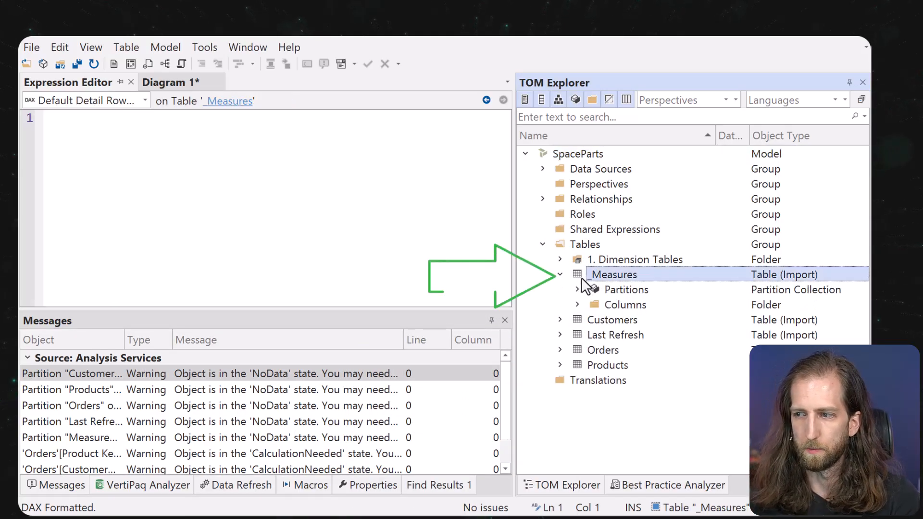
left_click(561, 336)
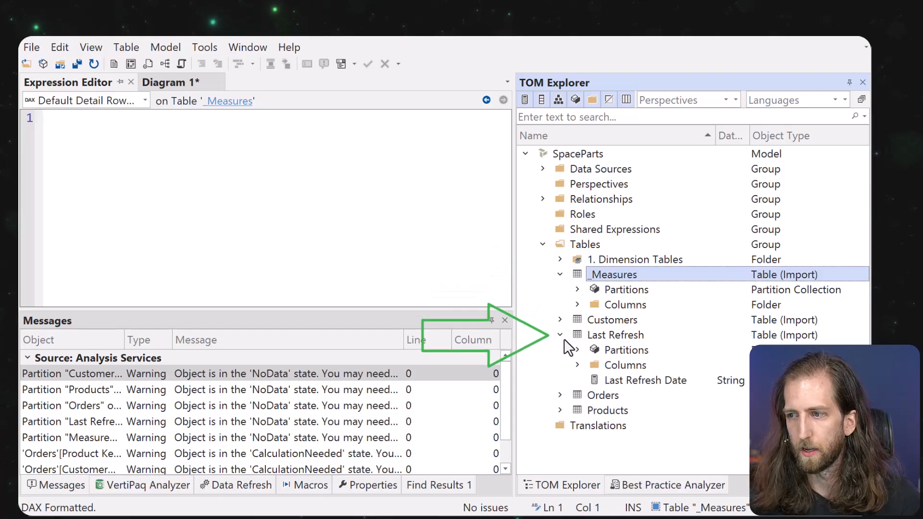
left_click(615, 380)
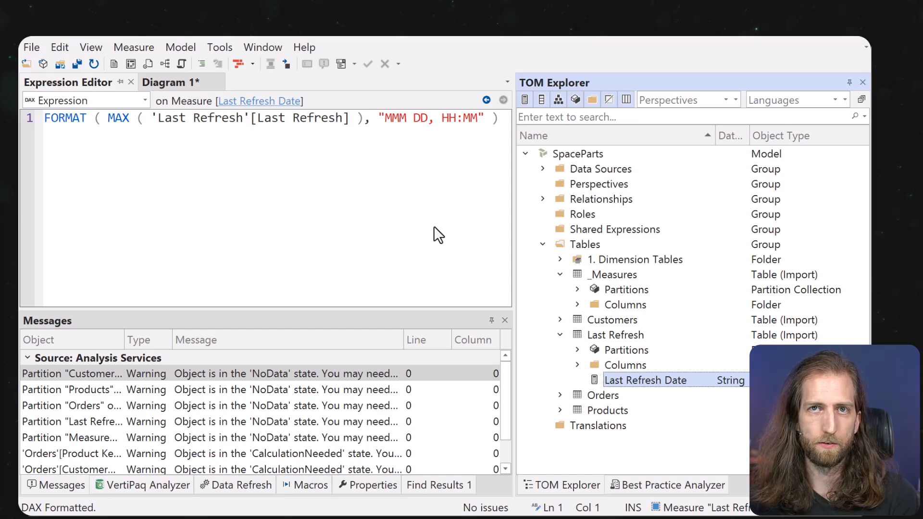
left_click(560, 337)
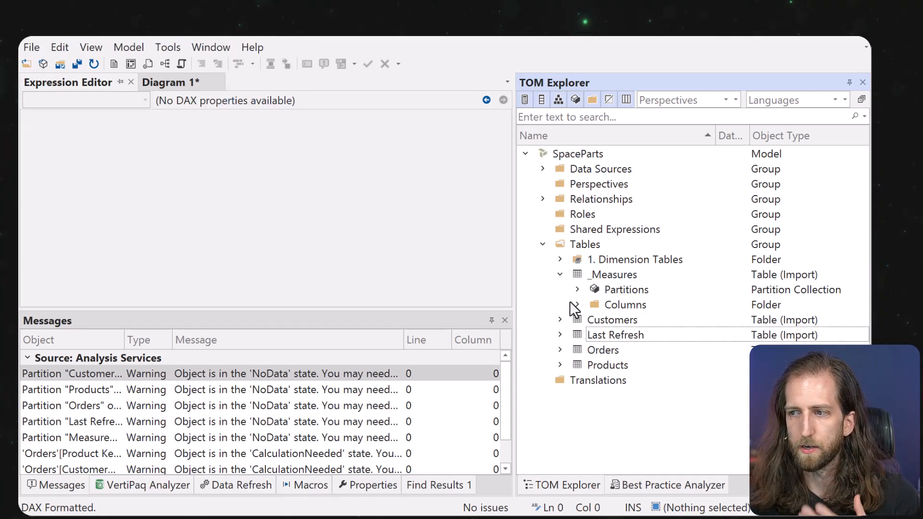
left_click(562, 275)
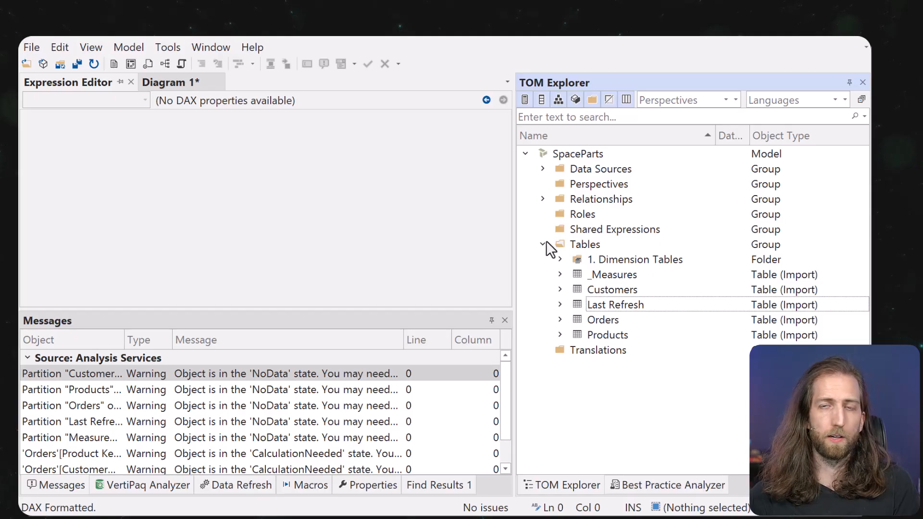
Run the PlayDoom macro on the SpaceParts model to launch Managed Doom.
right_click(569, 153)
mouse_move(609, 279)
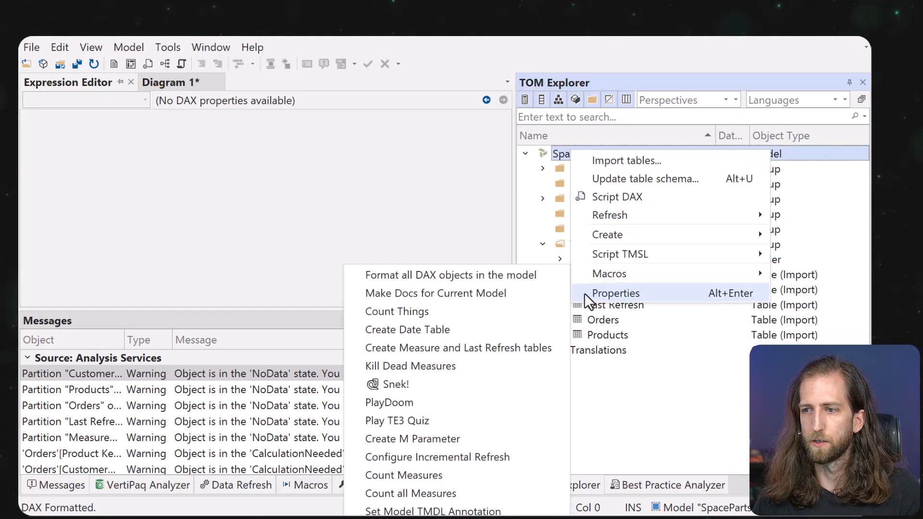
left_click(477, 417)
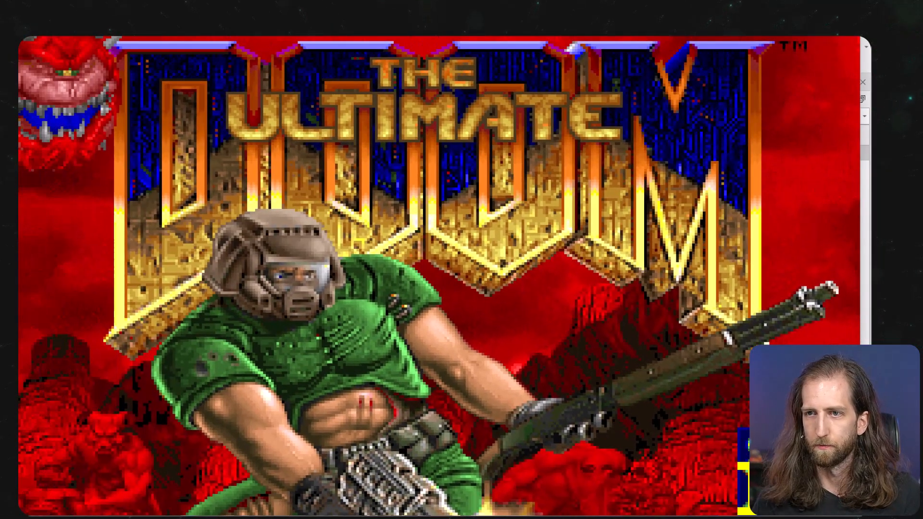
Shrink and reposition the Doom window, then show its main menu with Escape.
left_click_drag(5, 7, 51, 46)
left_click_drag(118, 61, 93, 41)
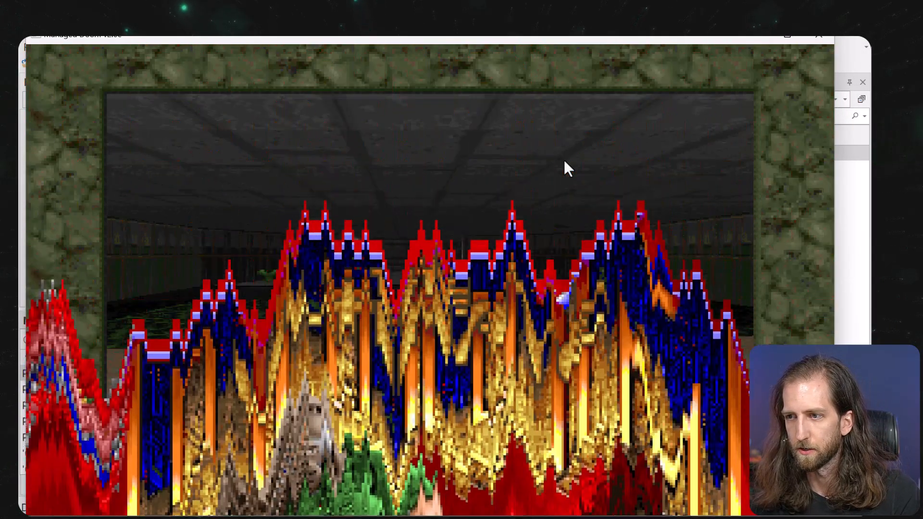
key("Escape")
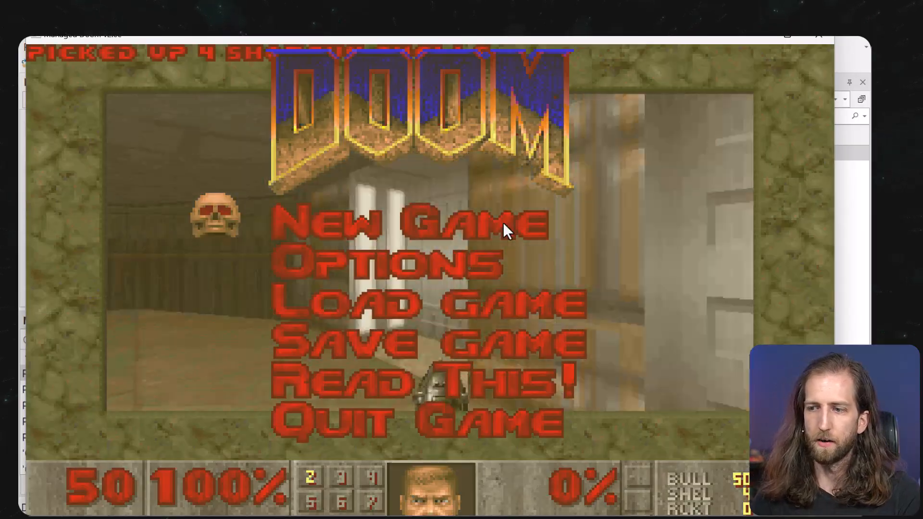